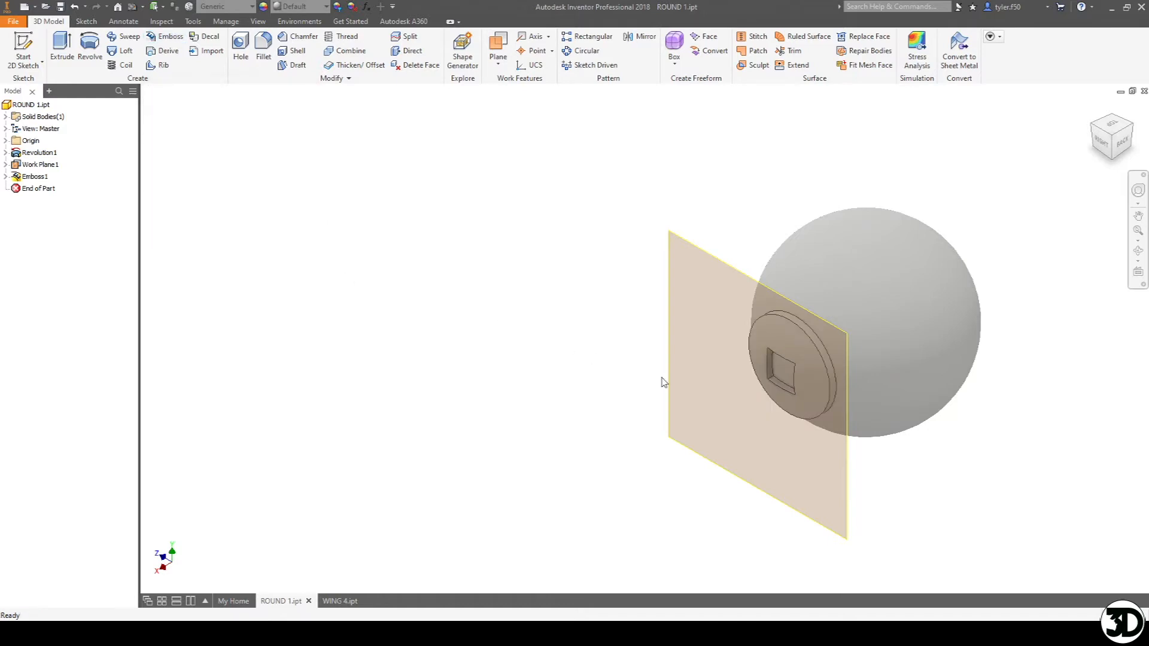
Edit the sphere's existing circle-and-square emboss so that it engraves from the face instead
left_click_drag(752, 389, 603, 393)
key("Escape")
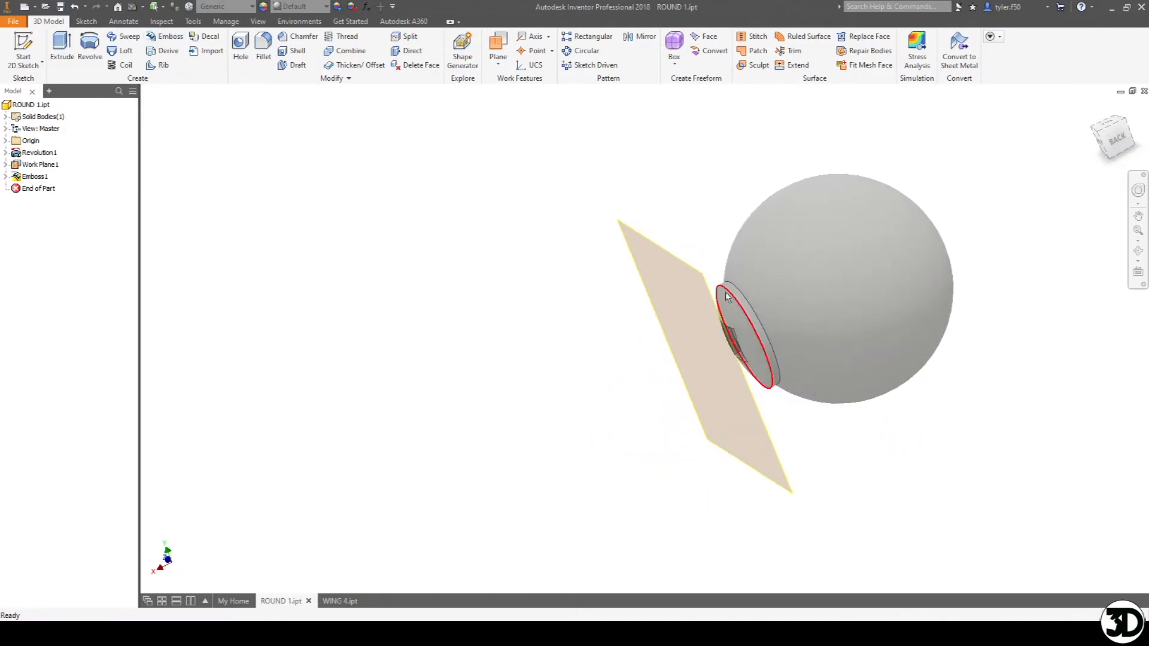
key("F4")
left_click_drag(728, 516, 706, 419)
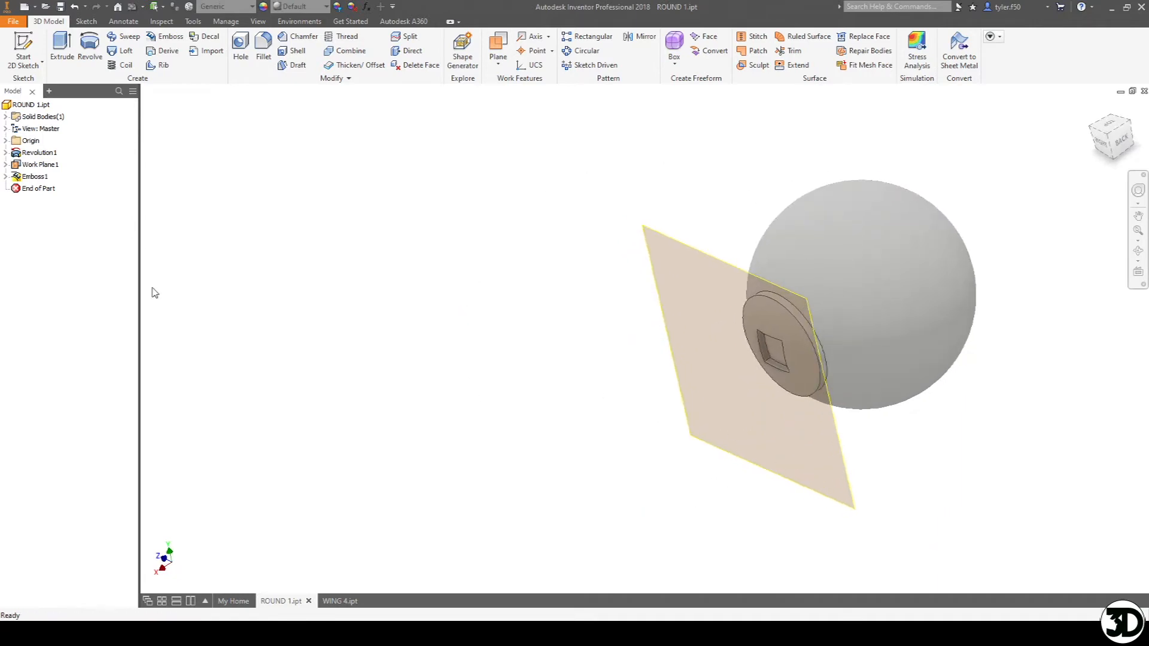
right_click(24, 176)
left_click(88, 247)
left_click(270, 126)
left_click(235, 221)
Examine the engraved circle and square on the sphere from several angles
key("F4")
left_click_drag(675, 441, 667, 365)
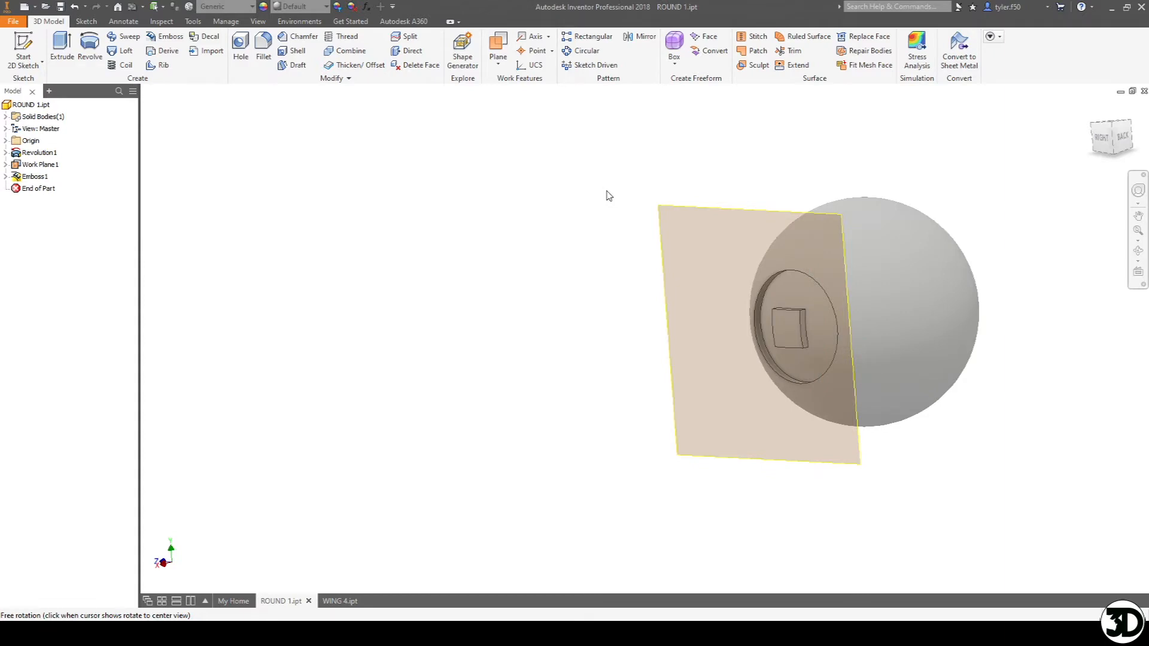
key("F4")
left_click_drag(682, 259, 718, 290)
middle_click_drag(737, 258, 534, 267)
key("F4")
left_click_drag(620, 371, 551, 316)
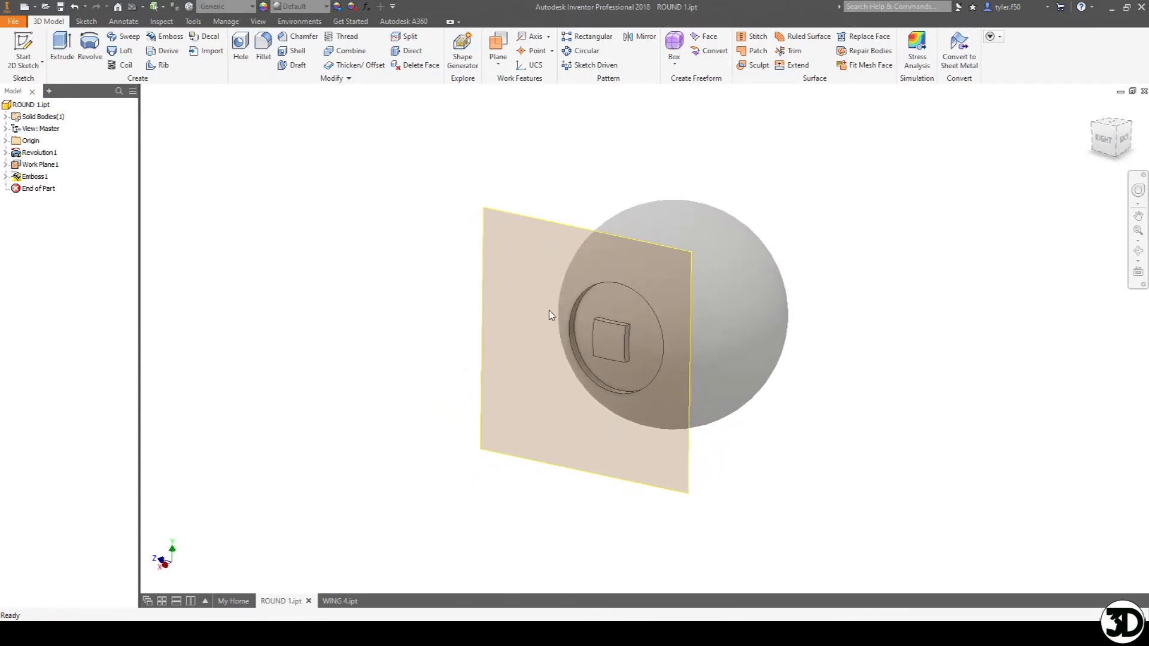
Switch to the WING 4.ipt part and view the wing's underside together with the row of narrow sketched rectangles
left_click(339, 600)
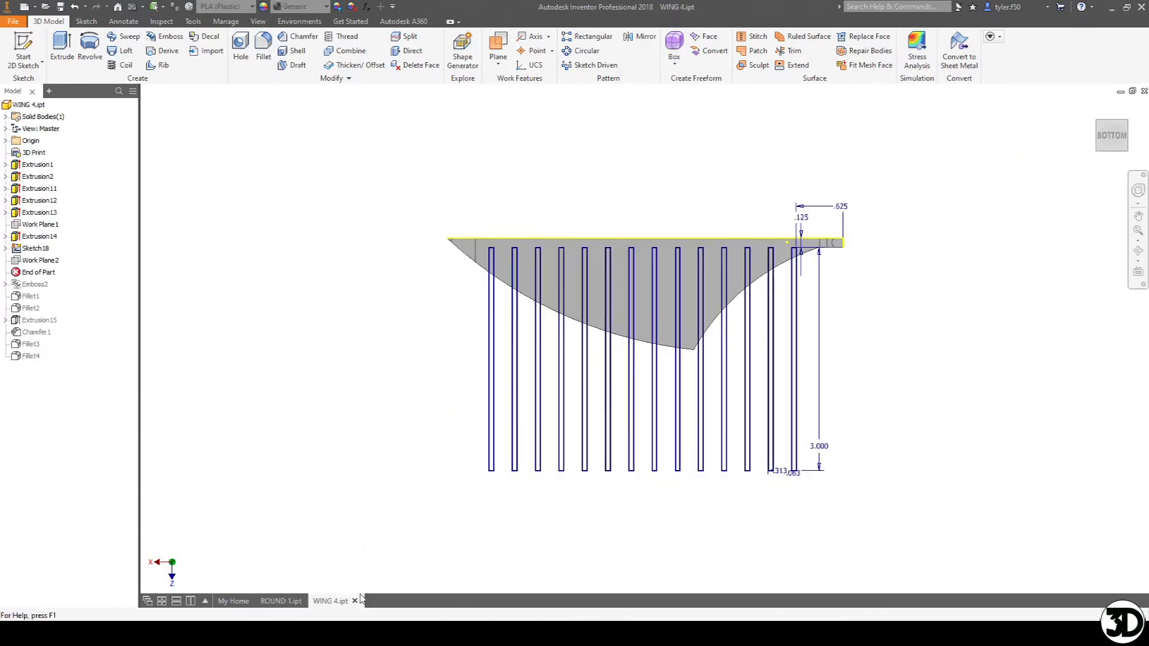
key("F4")
mouse_move(576, 327)
left_mouse_down()
mouse_move(620, 387)
mouse_move(610, 415)
mouse_move(575, 325)
mouse_move(517, 340)
mouse_move(552, 355)
left_mouse_up()
key("Escape")
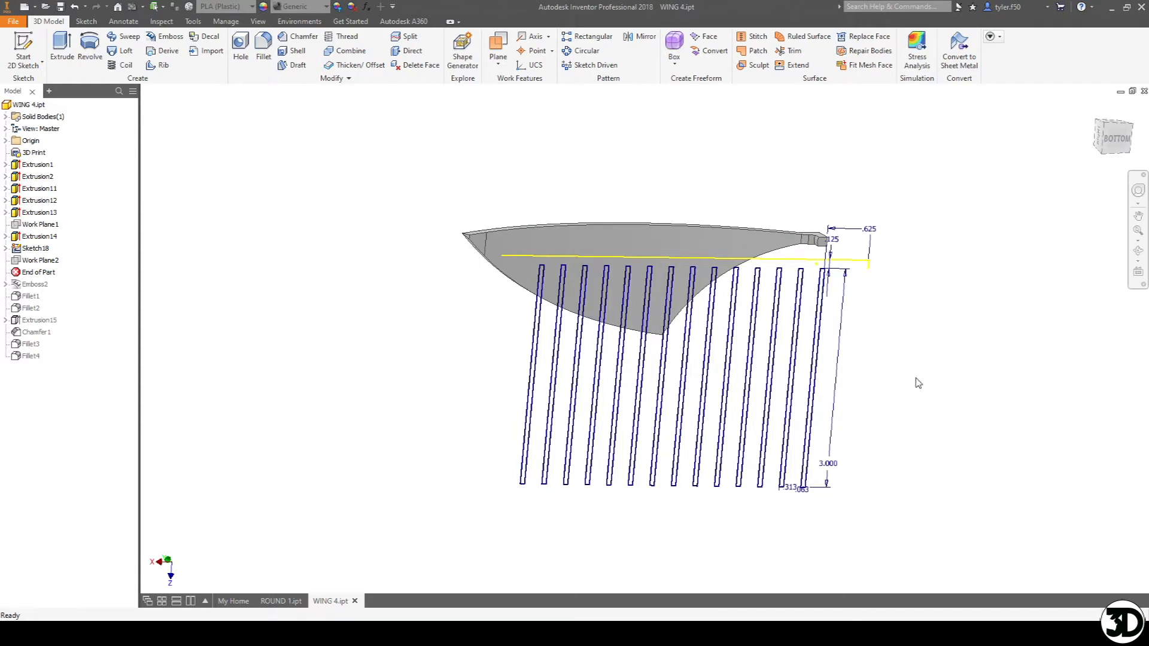
middle_click_drag(754, 394, 648, 359, "shift")
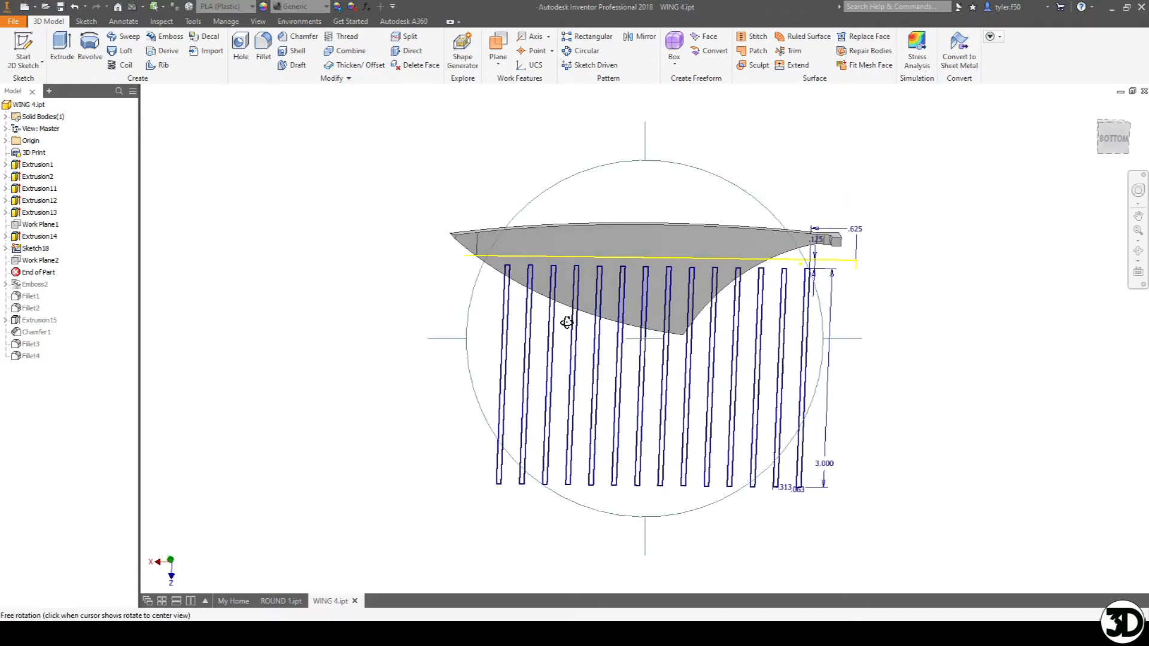
Start an emboss that engraves from the face and select all fourteen narrow rectangles below the wing as its profiles
left_click(165, 36)
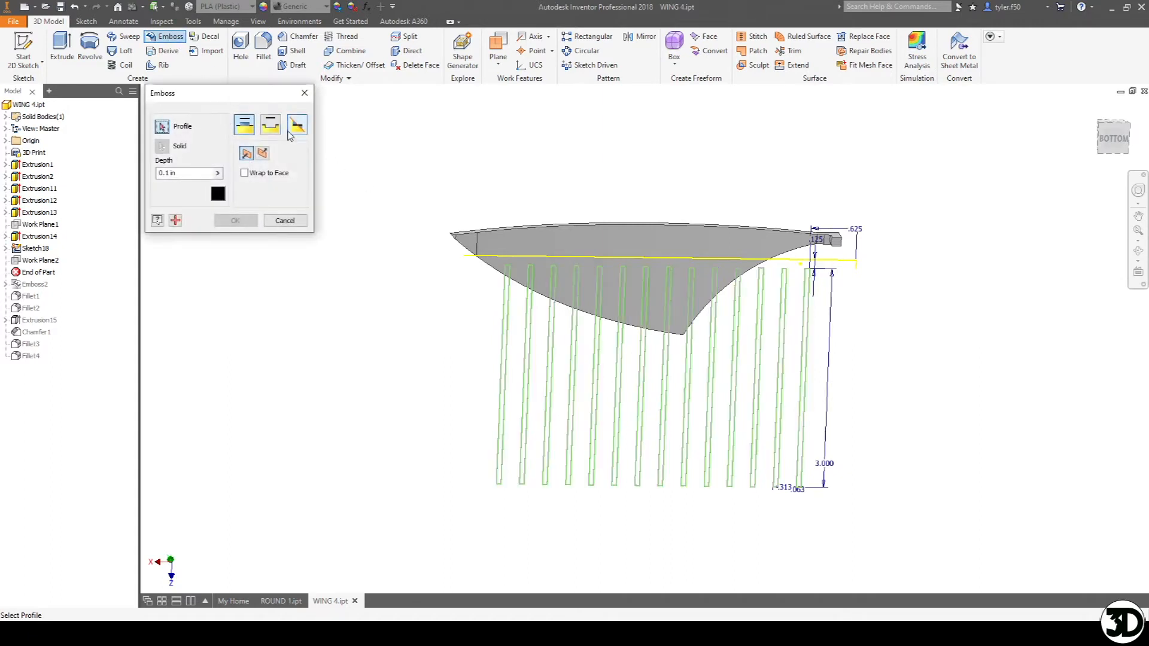
left_click(272, 127)
left_click(500, 373)
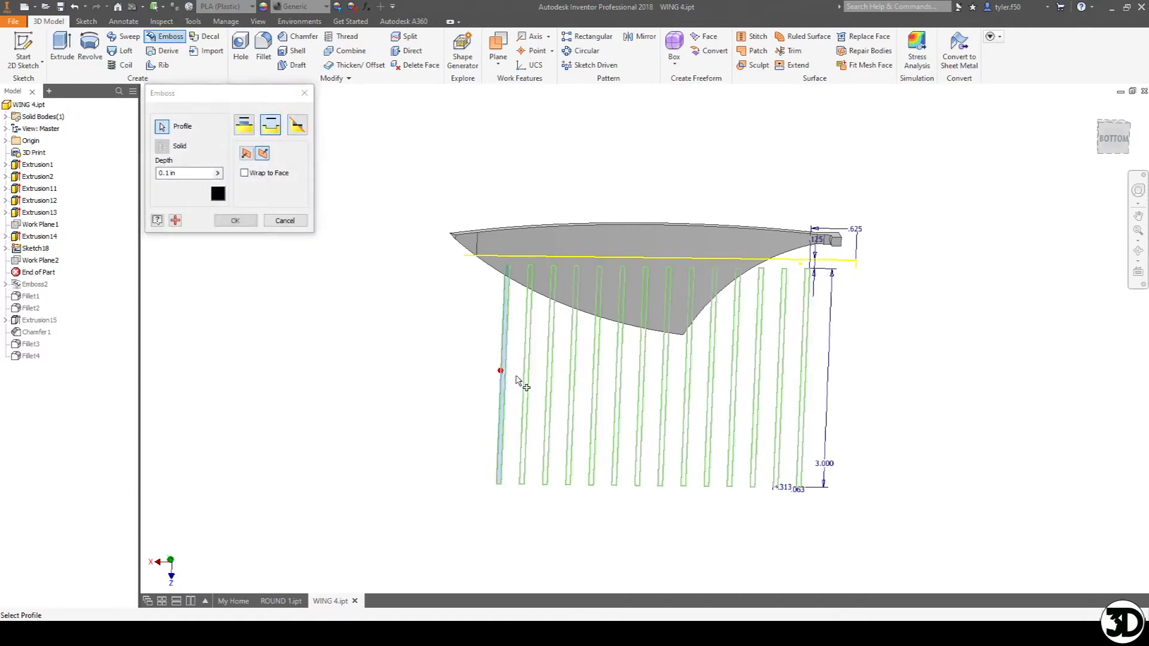
left_click(550, 365)
left_click(573, 365)
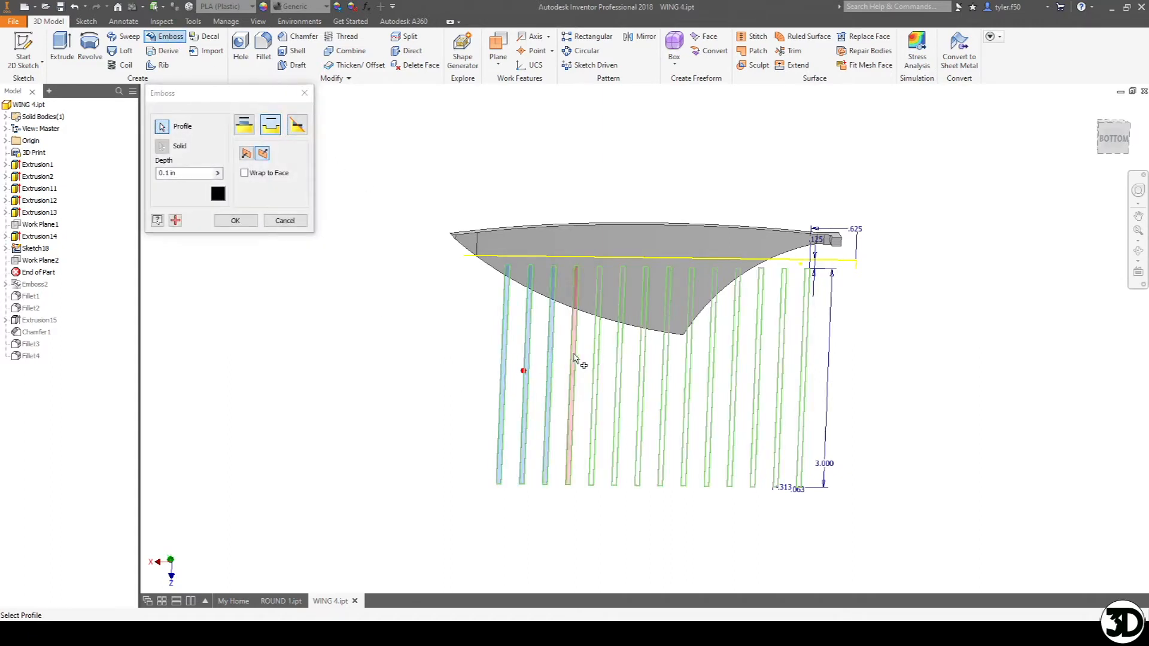
left_click(596, 365)
left_click(628, 367)
left_click(650, 372)
left_click(670, 375)
left_click(687, 378)
left_click(709, 384)
left_click(733, 393)
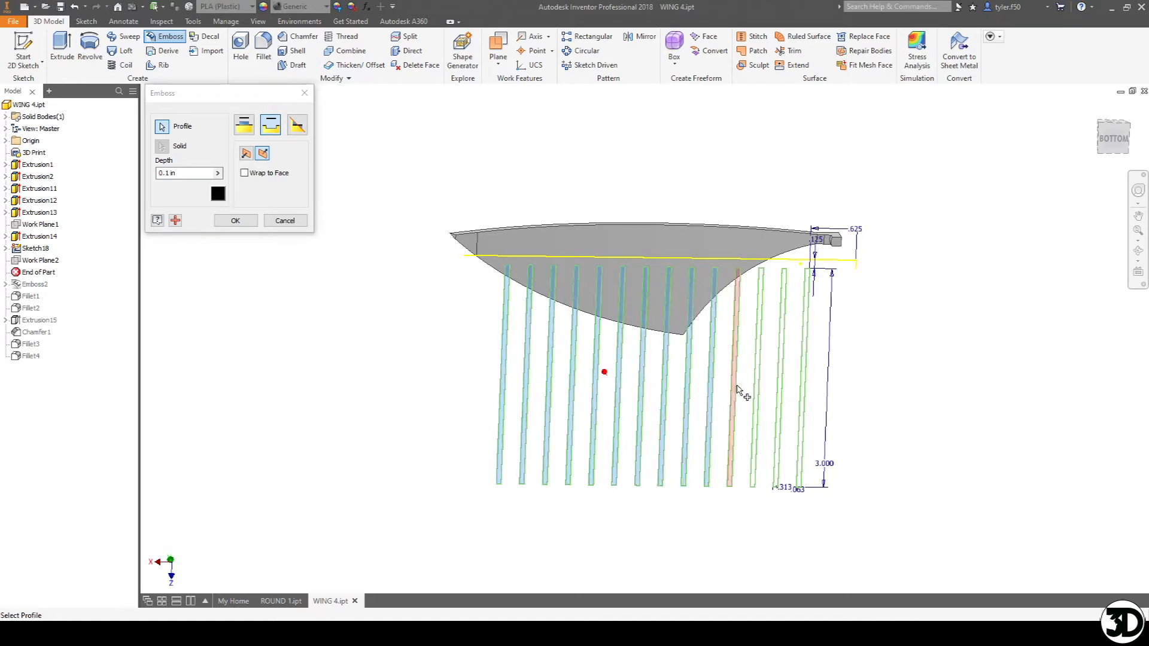
left_click(804, 417)
Wrap the engraving onto the wing's large curved face and create it with a 0.1 in depth
left_click(261, 173)
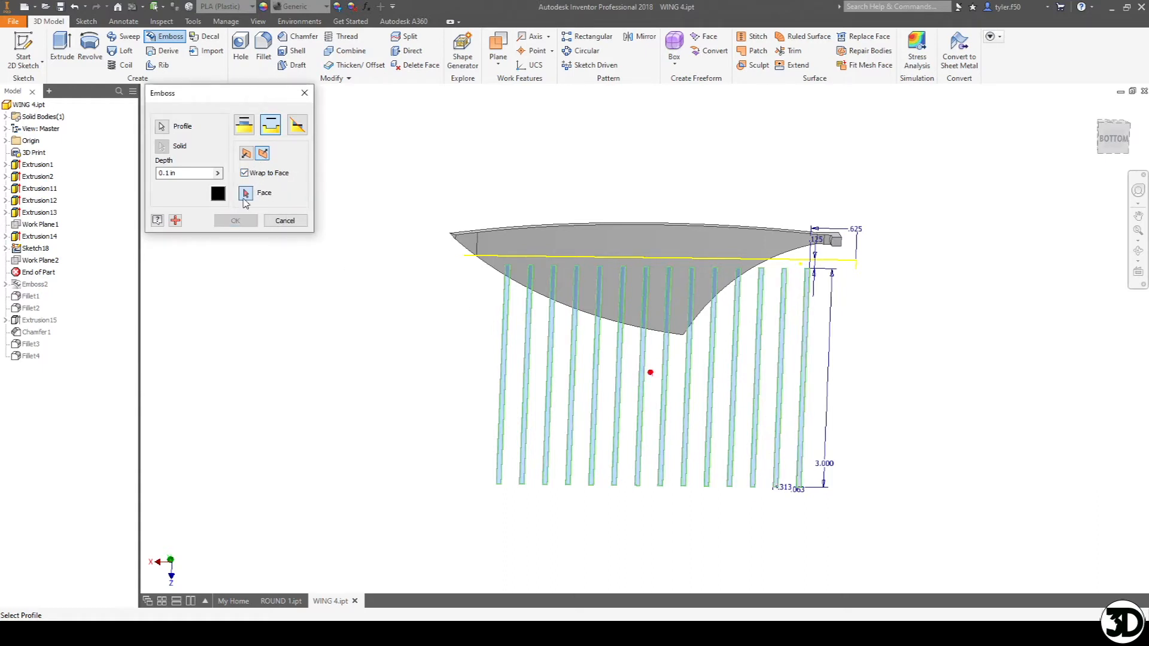
left_click(245, 193)
left_click(538, 245)
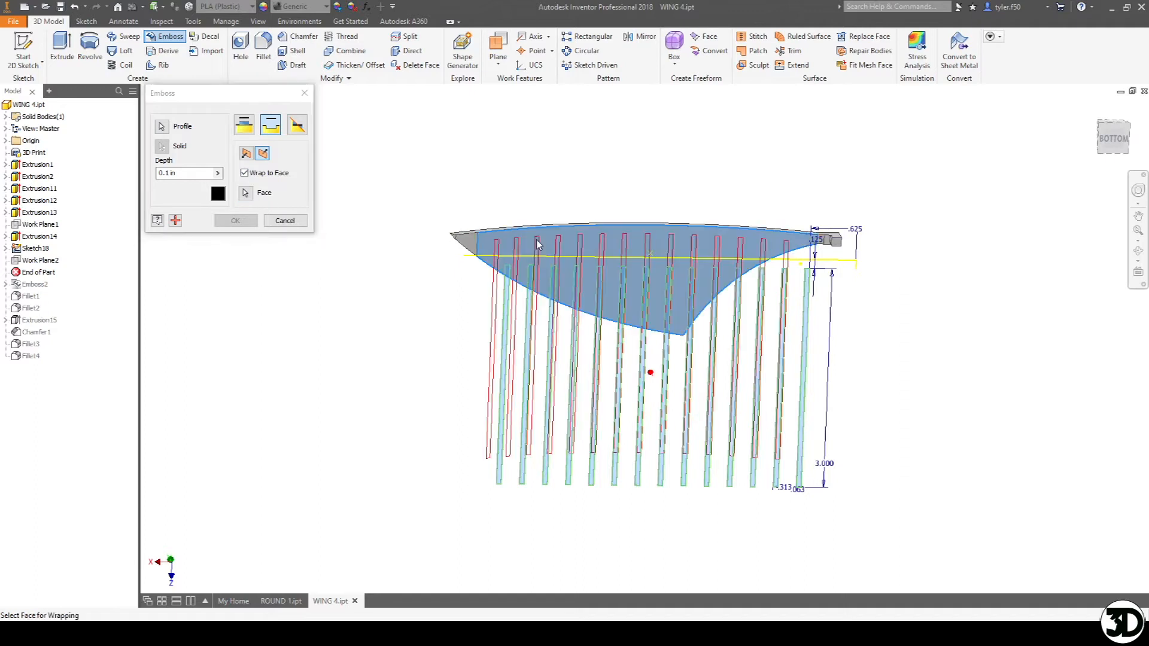
middle_click_drag(645, 295, 641, 359, "shift")
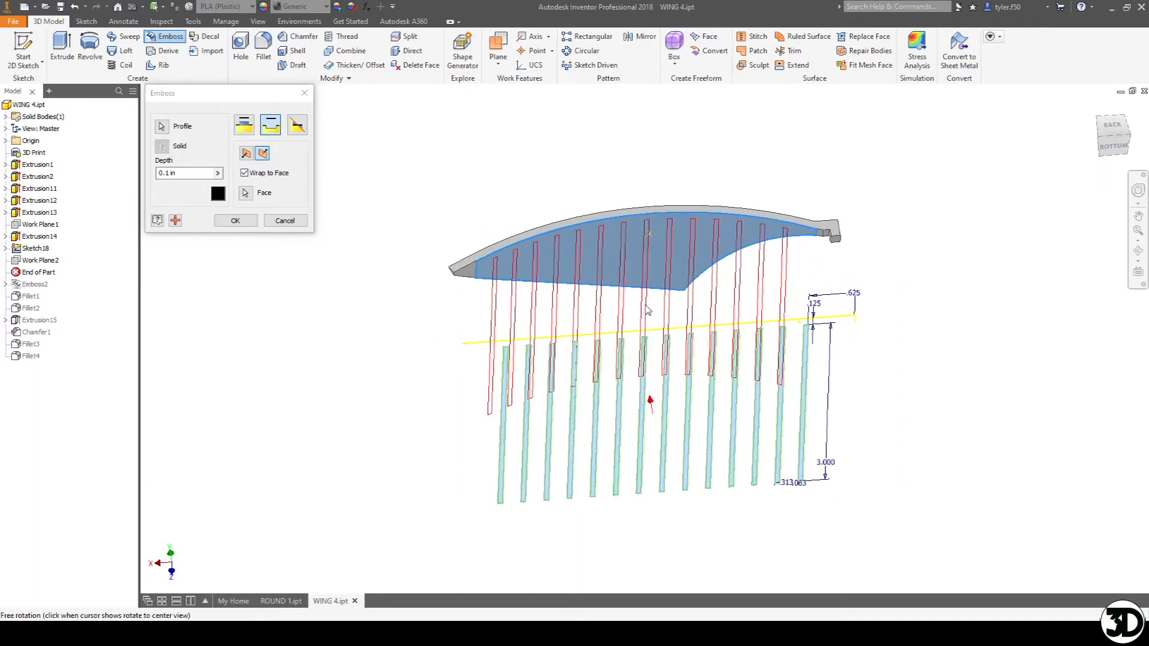
left_click(234, 222)
Examine the grooves engraved along the wing's curved face from several angles
middle_click_drag(744, 385, 849, 298, "shift")
middle_click_drag(701, 343, 502, 310, "shift")
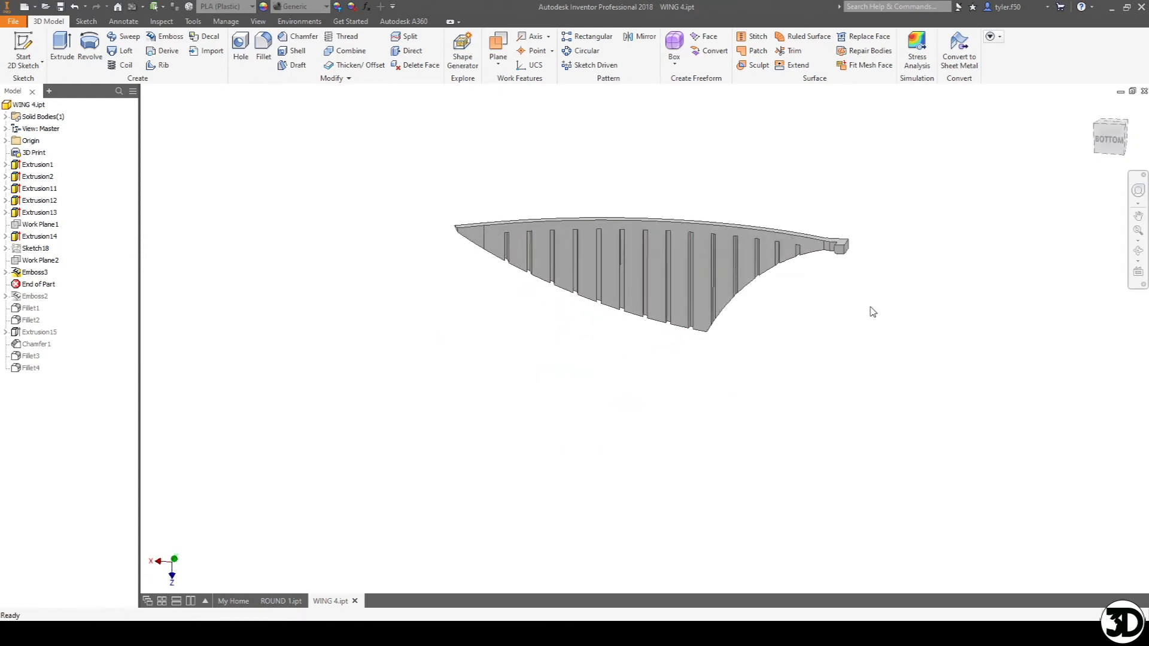
middle_click_drag(616, 302, 651, 357, "shift")
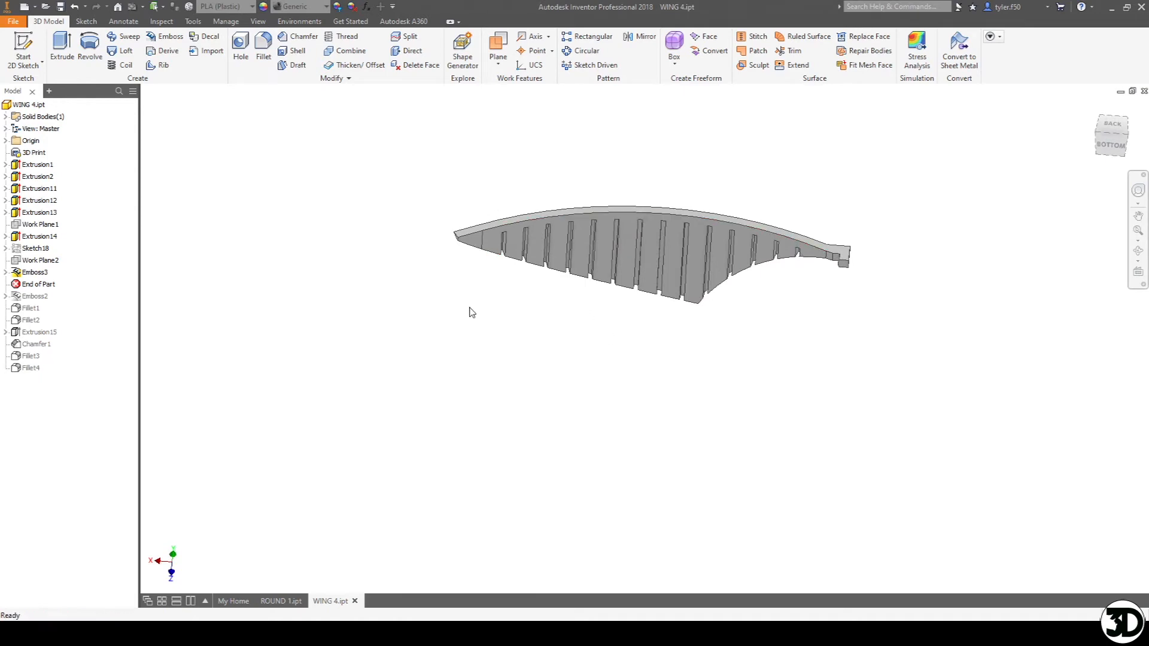
middle_click_drag(475, 419, 421, 503)
middle_click_drag(620, 441, 654, 365, "shift")
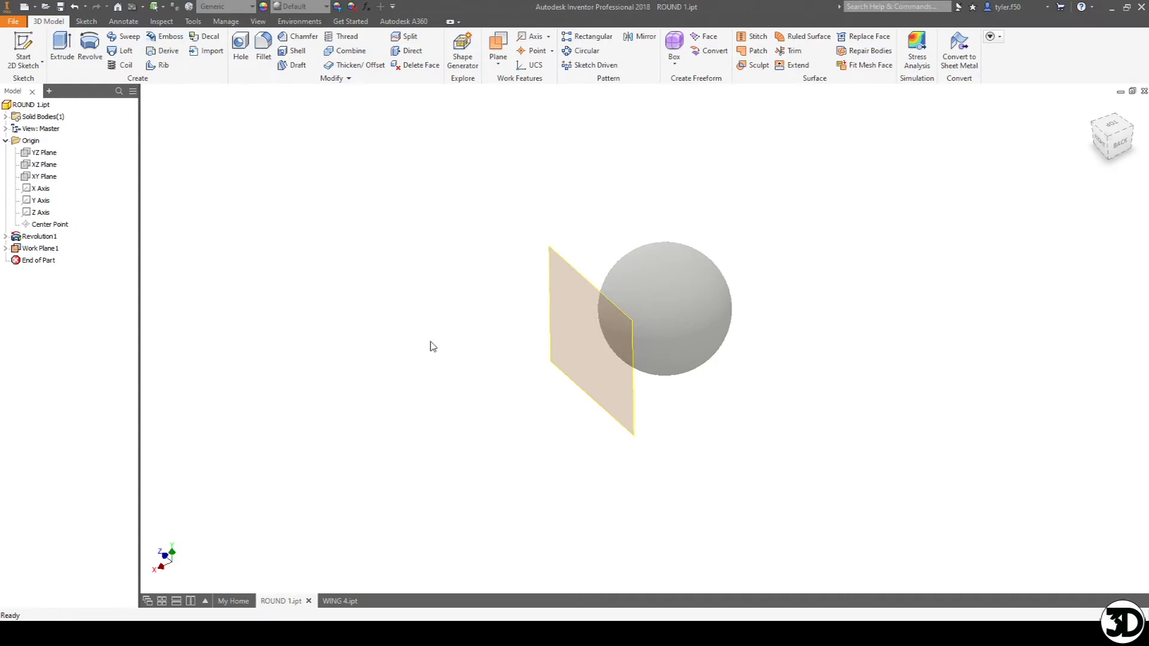
Start a sketch on the YZ plane of the sphere, slice the graphics, and draw a 1.5 in diameter circle centered on the origin
left_click(44, 153)
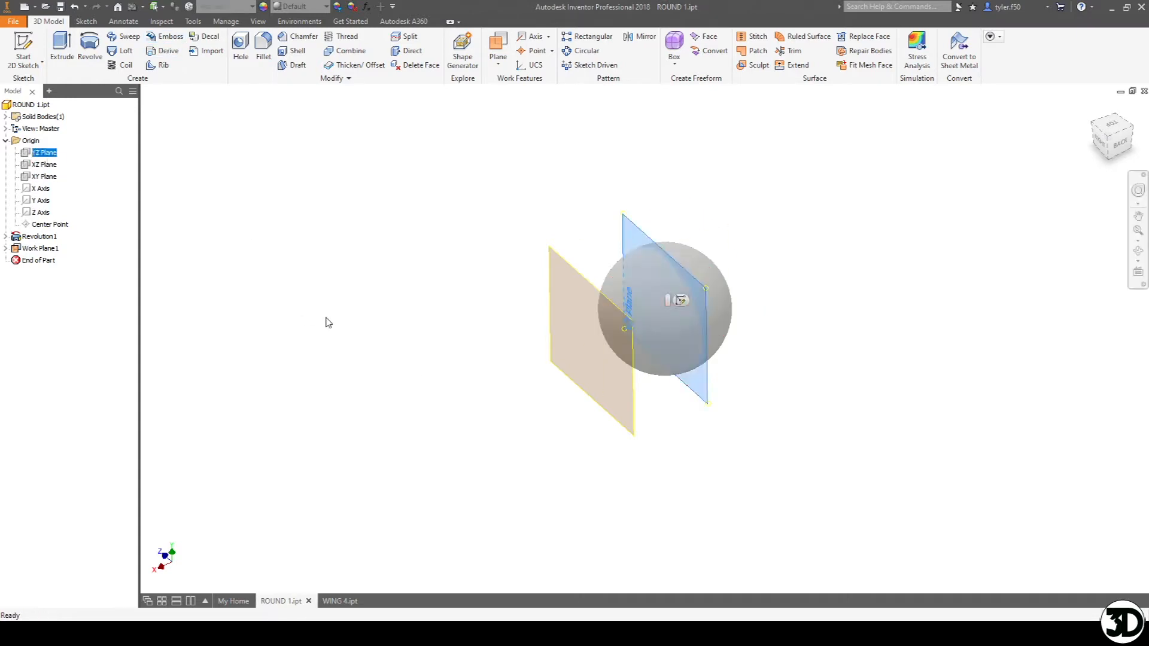
key("s")
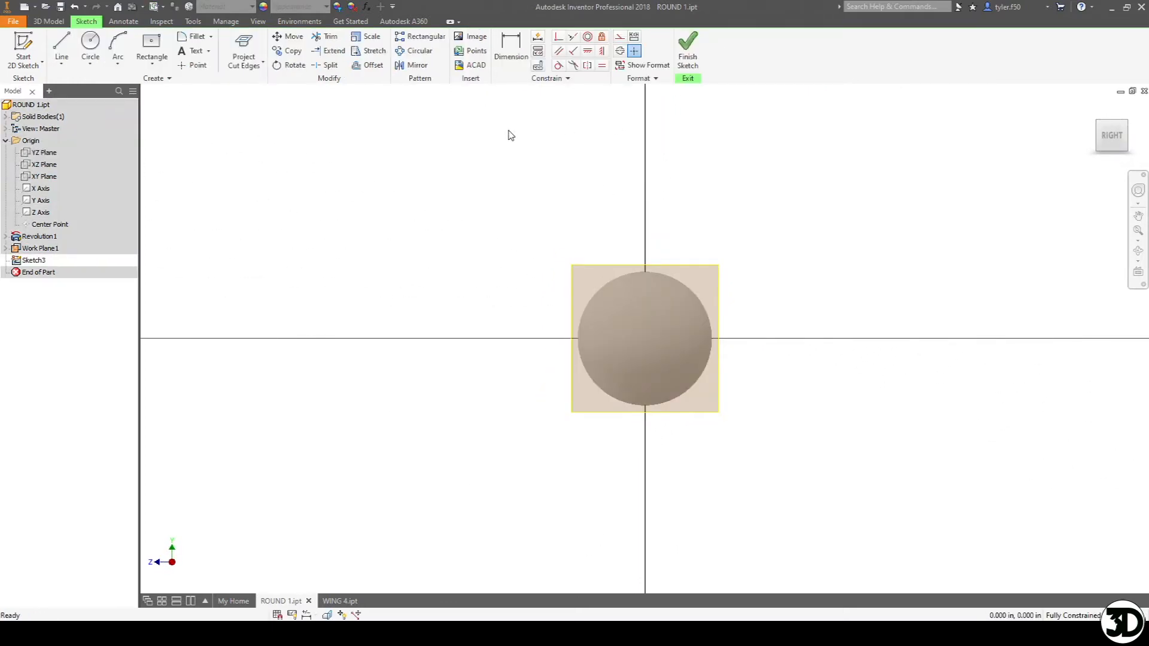
key("F7")
left_click(91, 42)
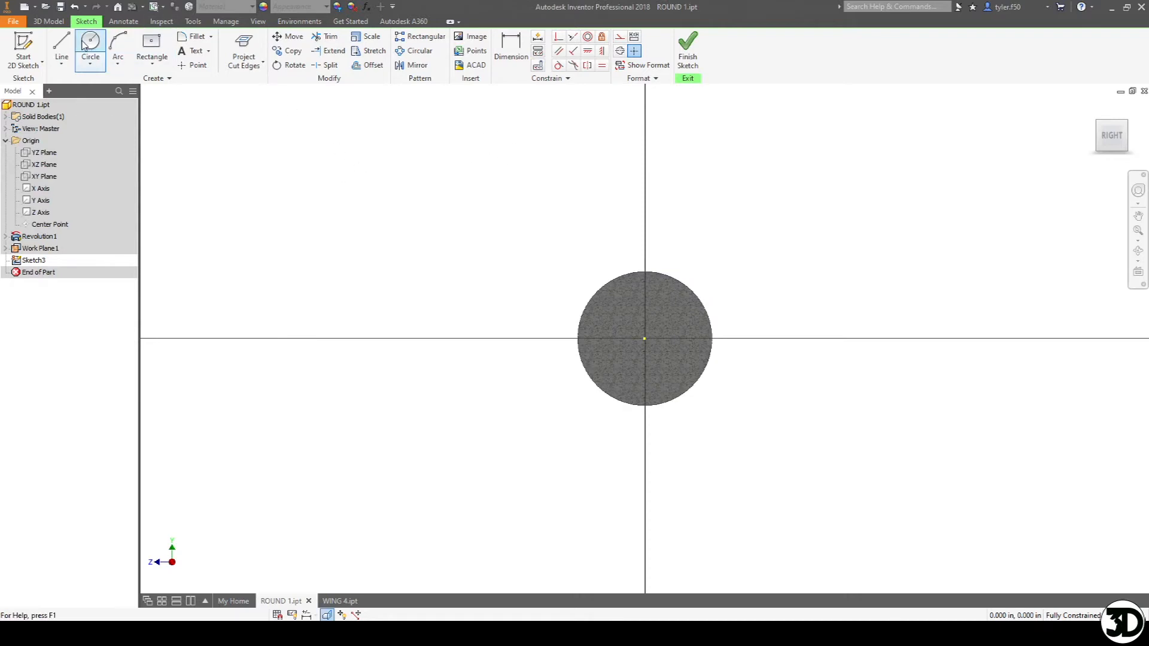
left_click(643, 338)
type("1.5")
key("Return")
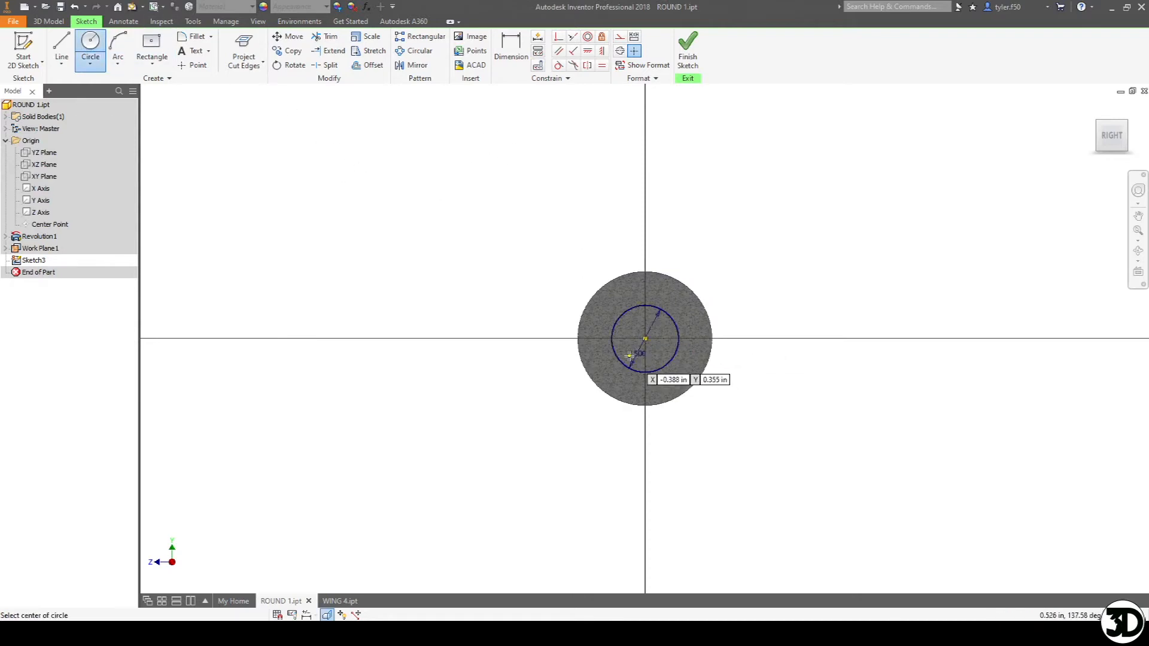
Sketch a 1/2 in by 1/2 in center-point square at the middle of the circle
left_click(152, 47)
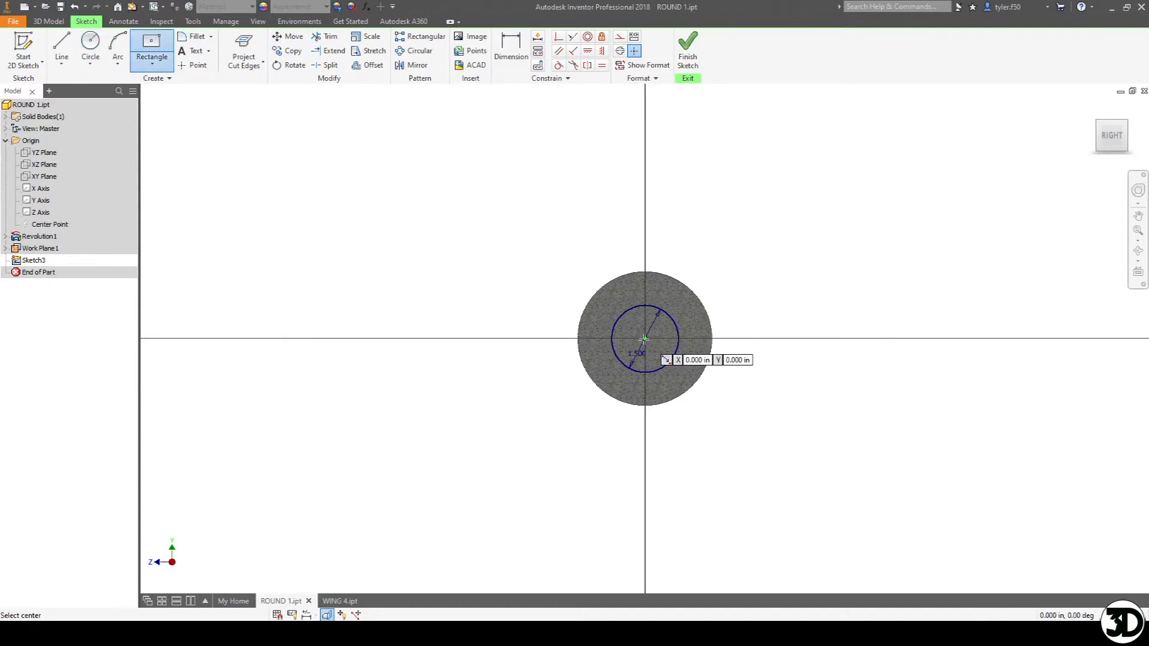
left_click(644, 339)
type("1/2")
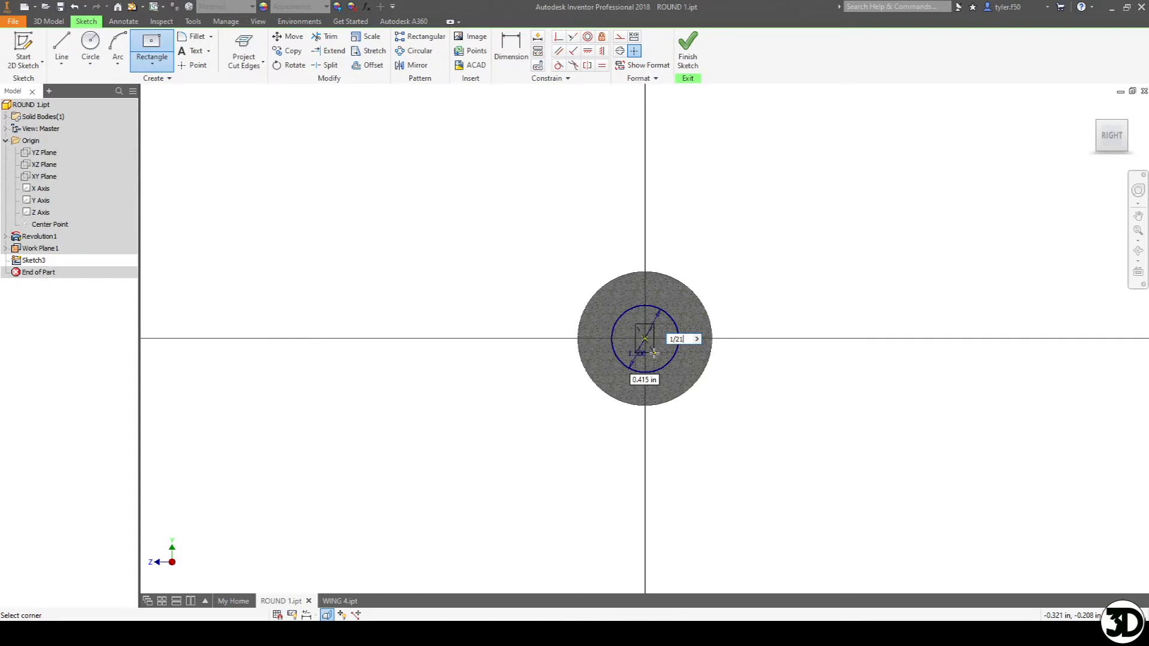
key("Tab")
type("1/2")
key("Return")
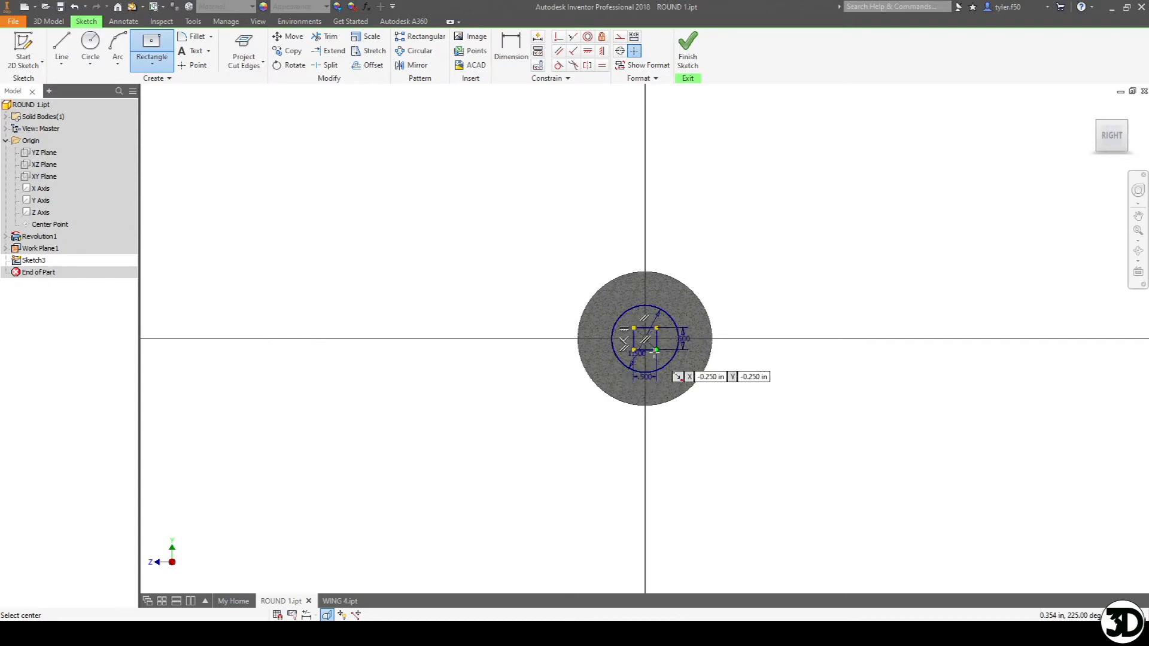
Sketch two upright center-point rectangles, 1 in tall and 1/8 in wide, one on each side of the circle
scroll(580, 384, "up", 3)
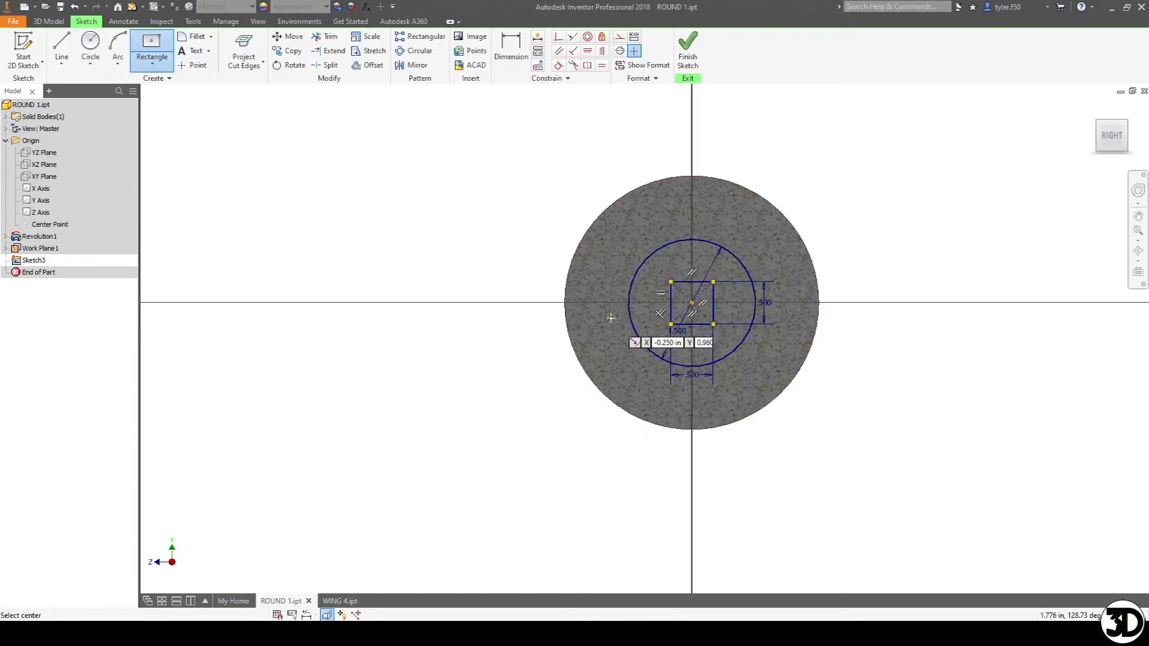
left_click(603, 302)
type("1")
key("Tab")
type("1/8")
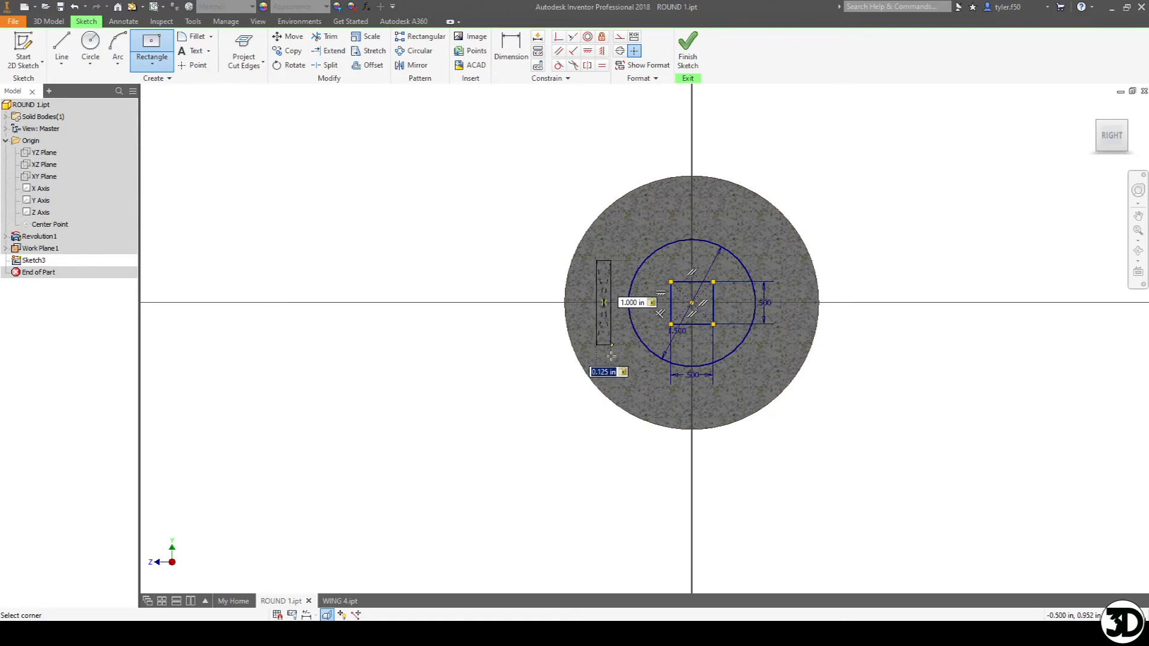
key("Return")
left_click(791, 302)
type("1")
key("Tab")
type("1/8")
key("Return")
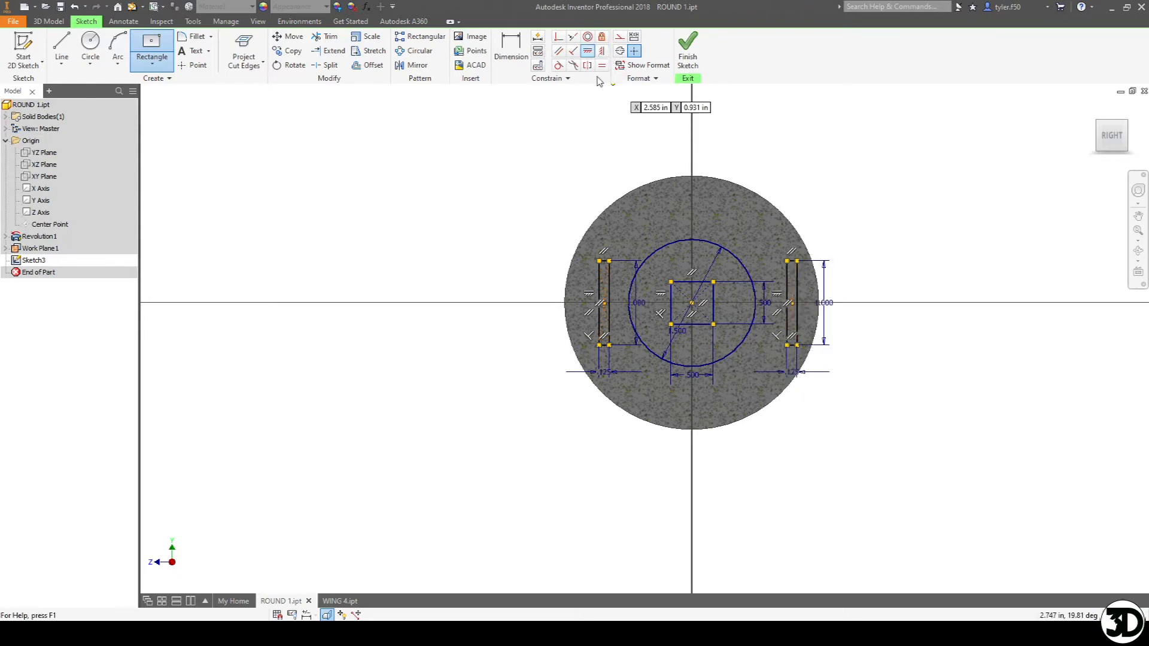
Dimension the inner edge of each side rectangle 1 in from the origin
key("d")
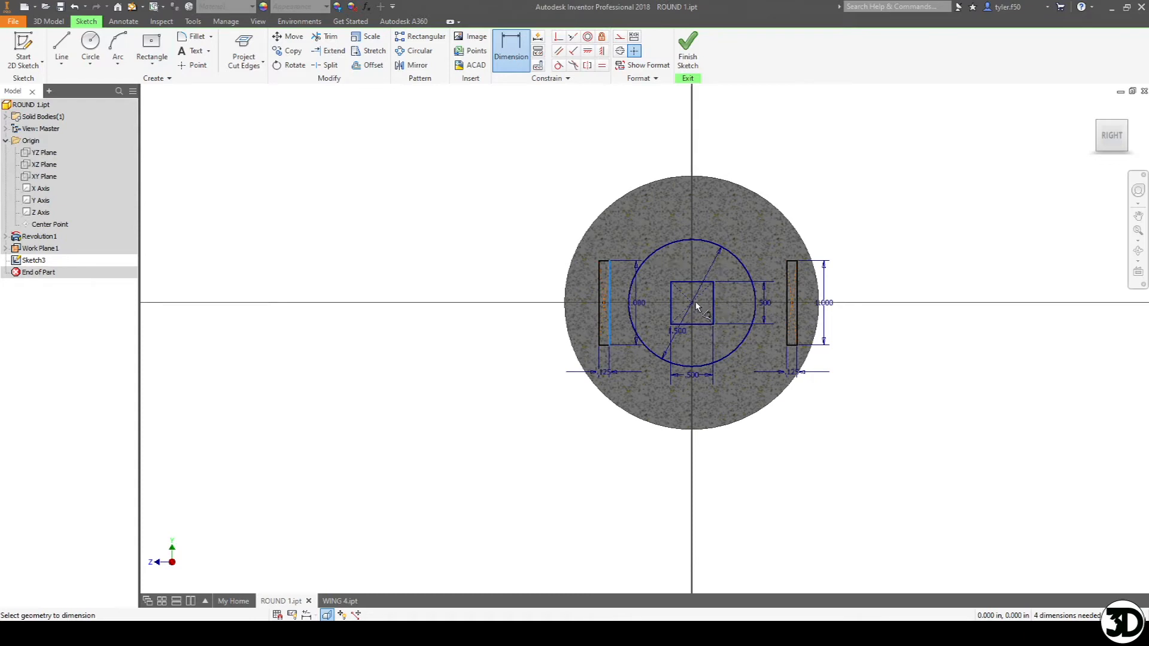
left_click(675, 392)
type("1")
key("Return")
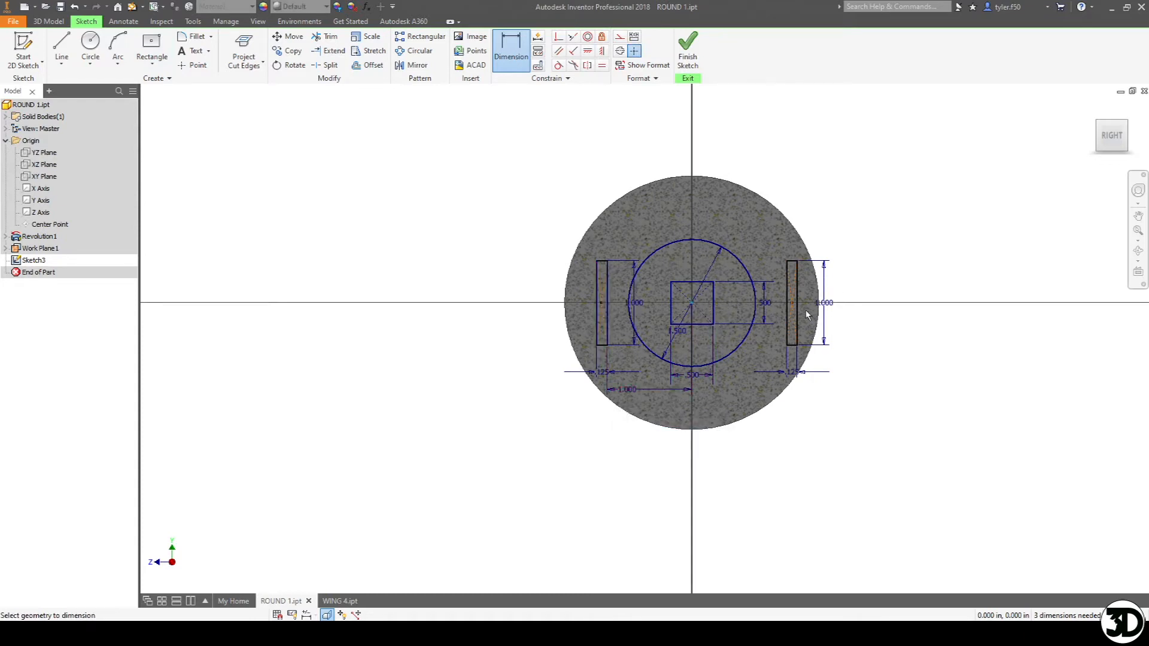
left_click(787, 312)
left_click(739, 388)
type("1.1177864")
key("Return")
Align the center points of both side rectangles with the origin using the Vertical constraint
left_click(587, 50)
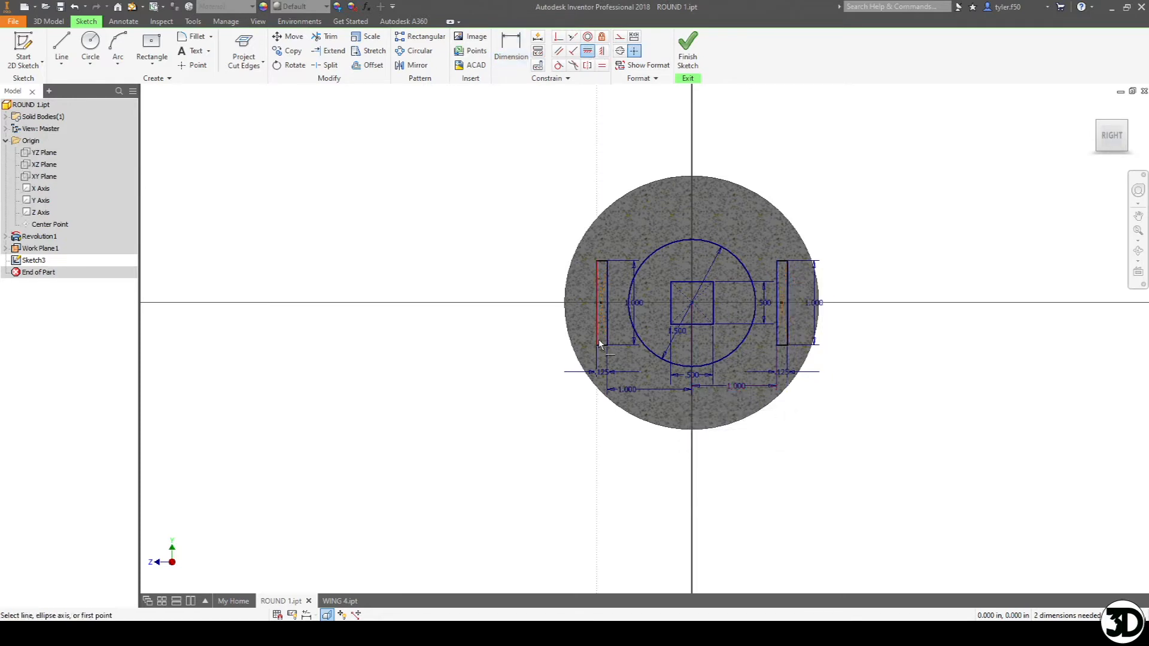
left_click(602, 51)
left_click(605, 304)
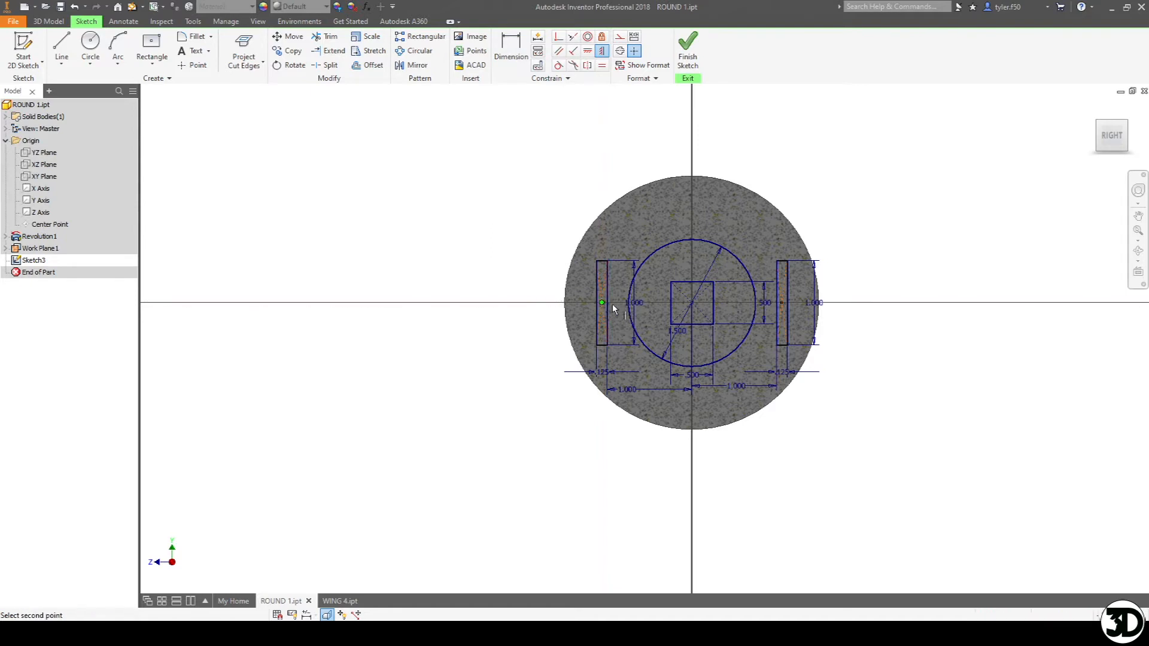
left_click(693, 304)
left_click(693, 304)
left_click(782, 304)
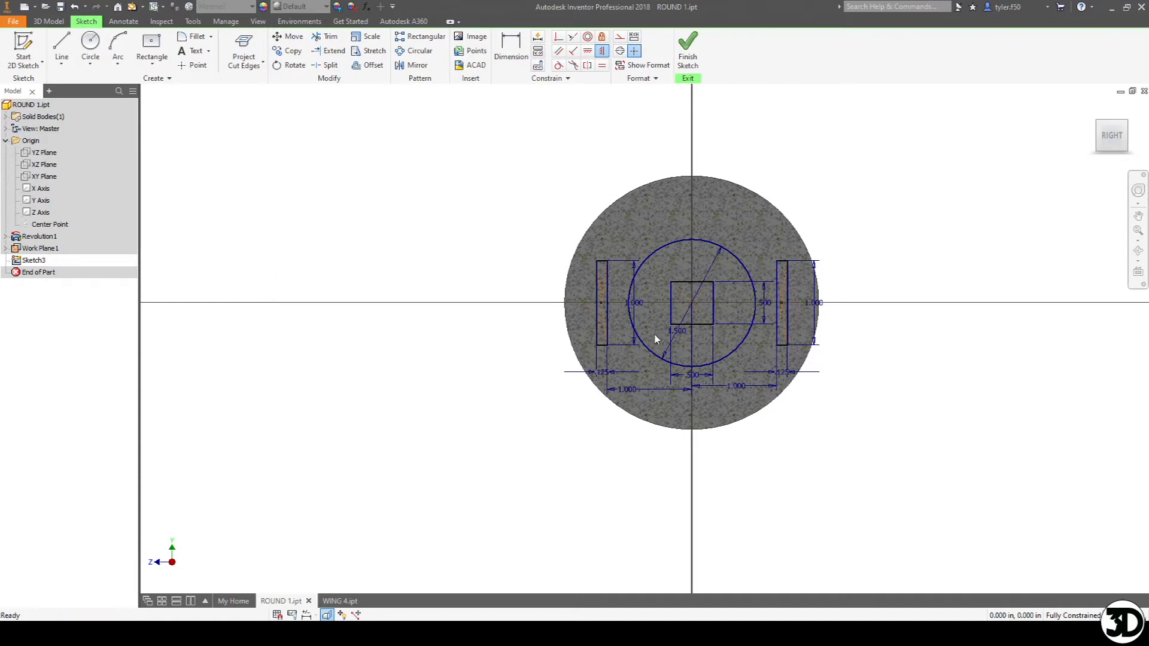
Extrude the circle area around the square and the two side rectangles by 2 in
key("e")
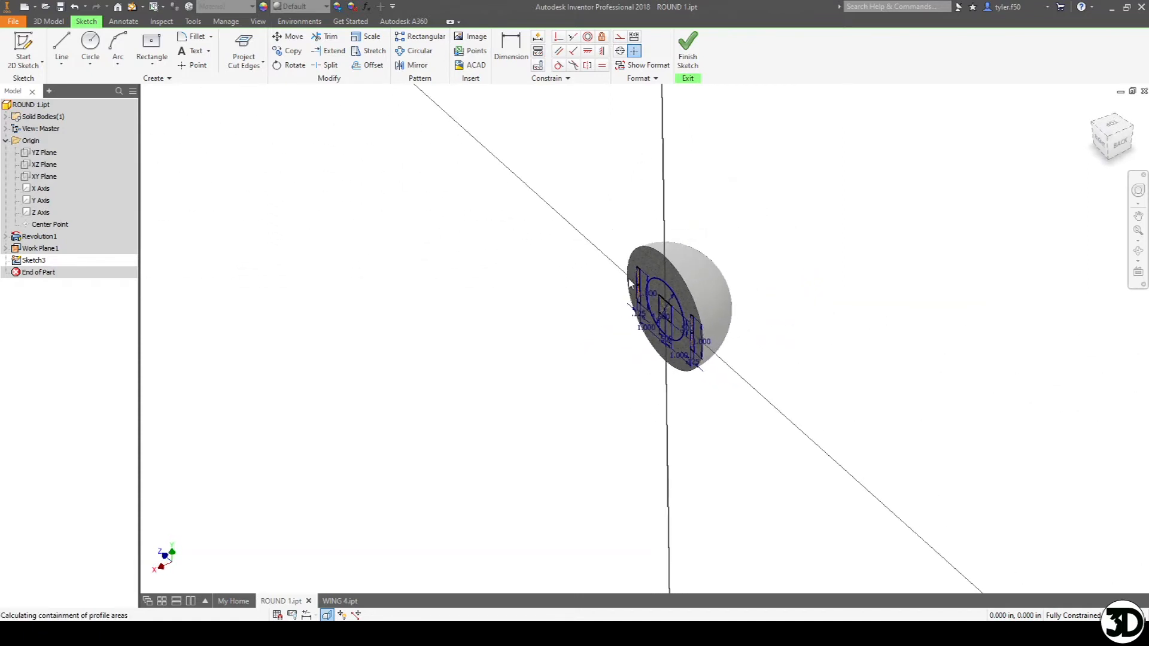
left_click(654, 289)
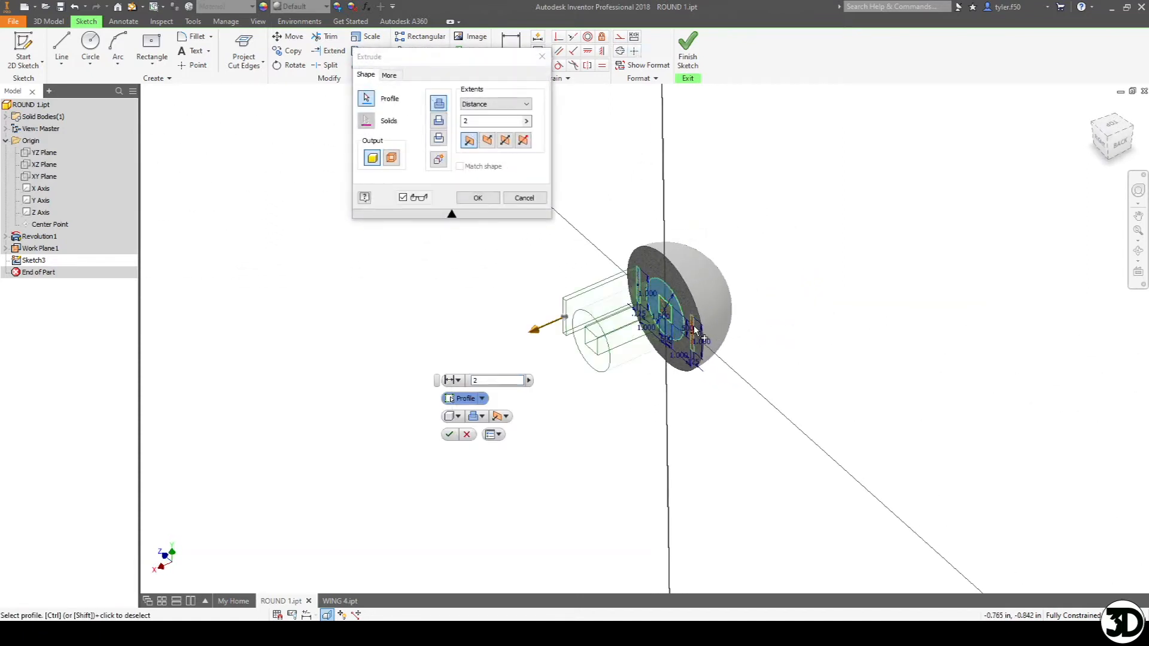
left_click(478, 198)
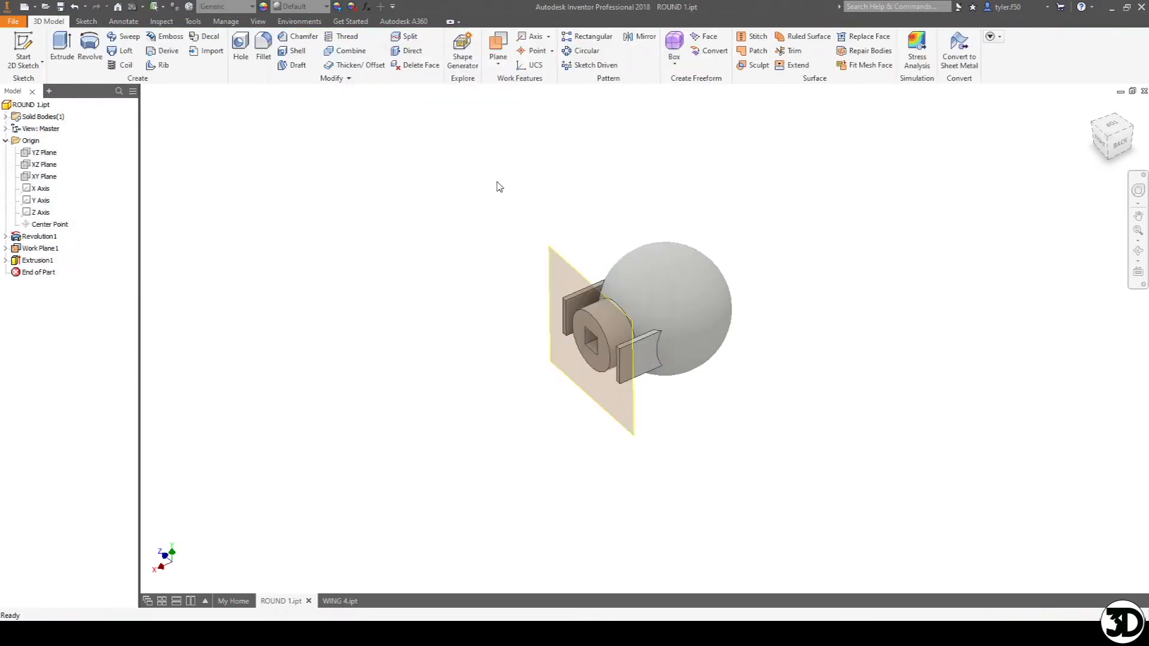
Start a sketch on the YZ plane, slice the graphics there, and project the sphere's cut edges
middle_click_drag(612, 385, 636, 340, "shift")
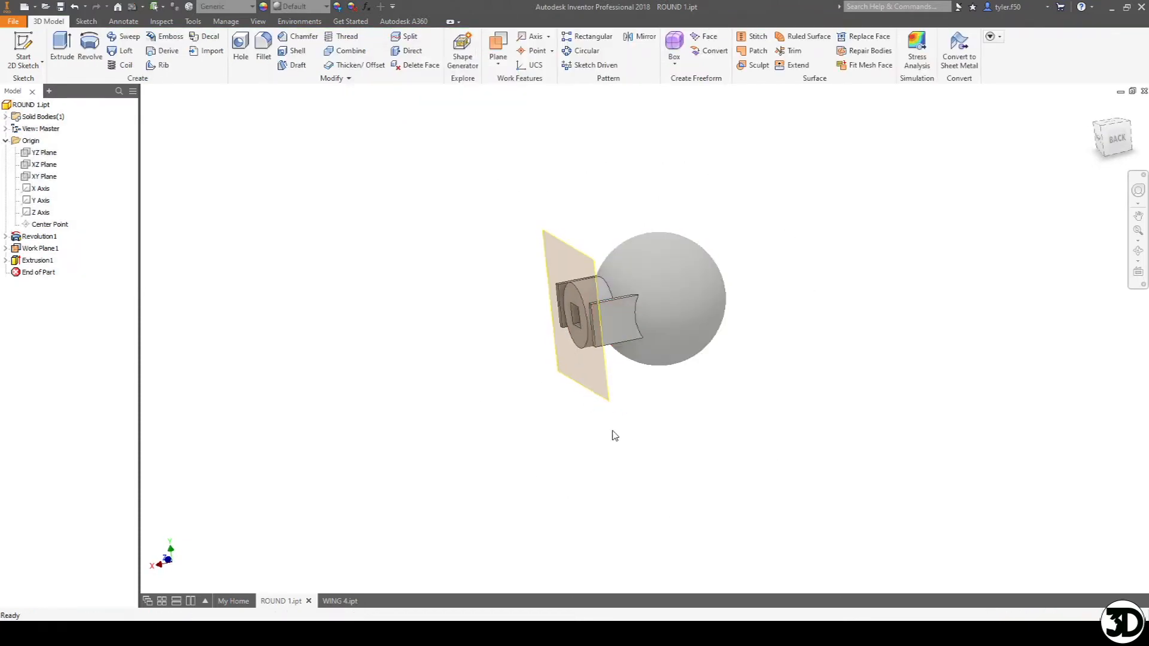
middle_click_drag(658, 374, 694, 407, "shift")
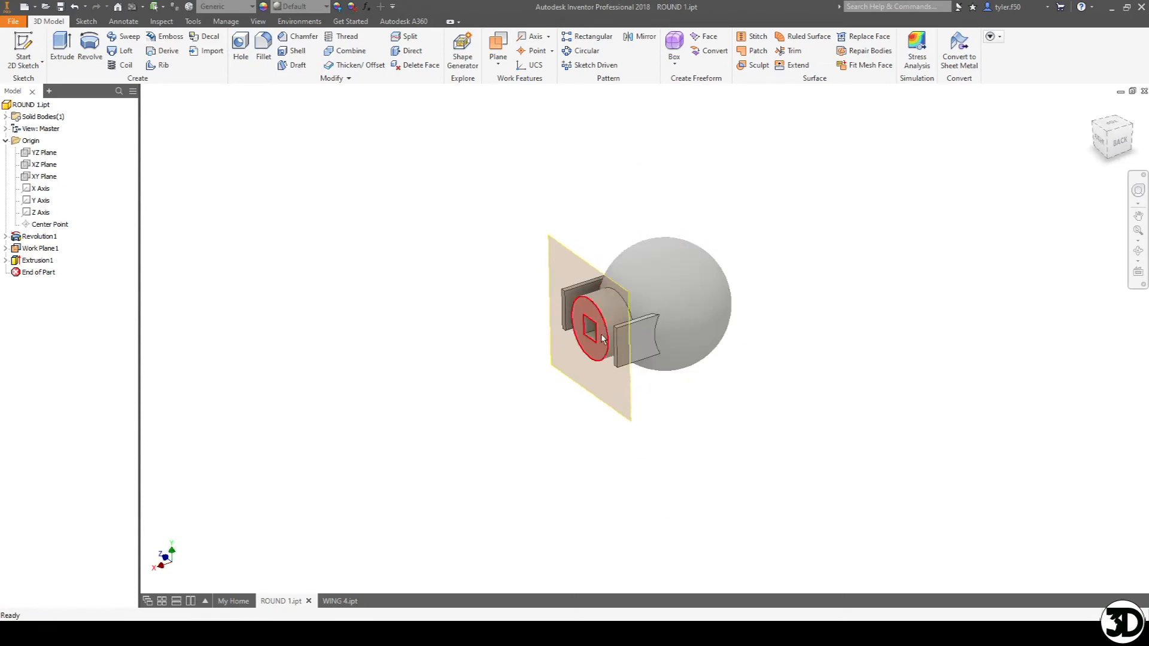
key("s")
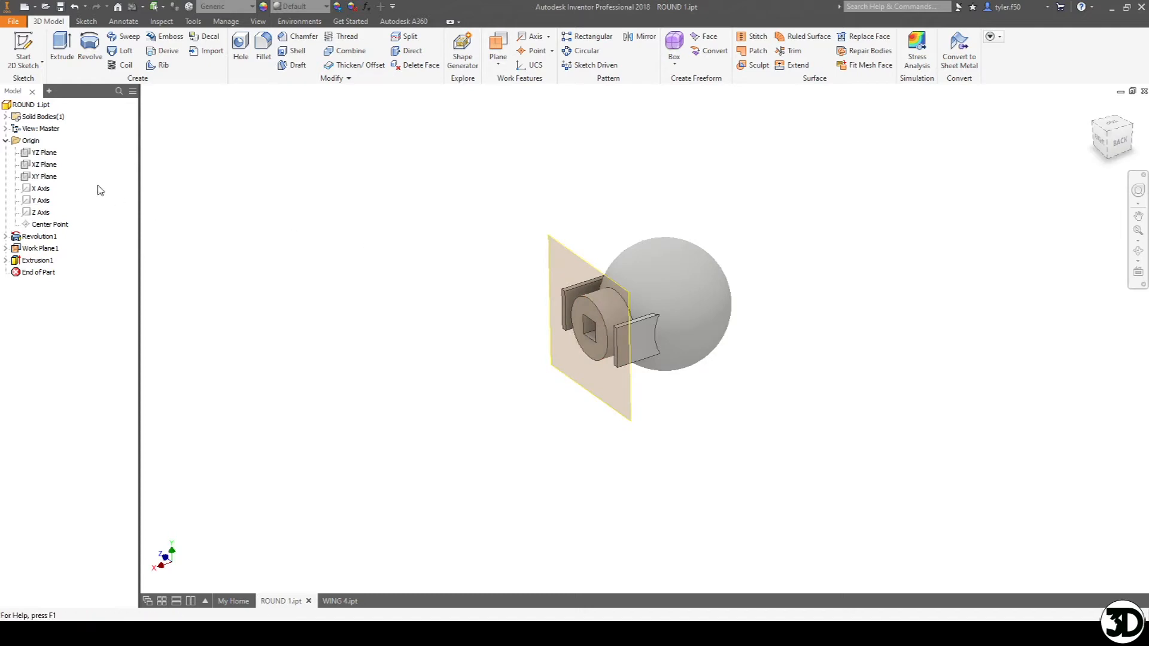
left_click(39, 153)
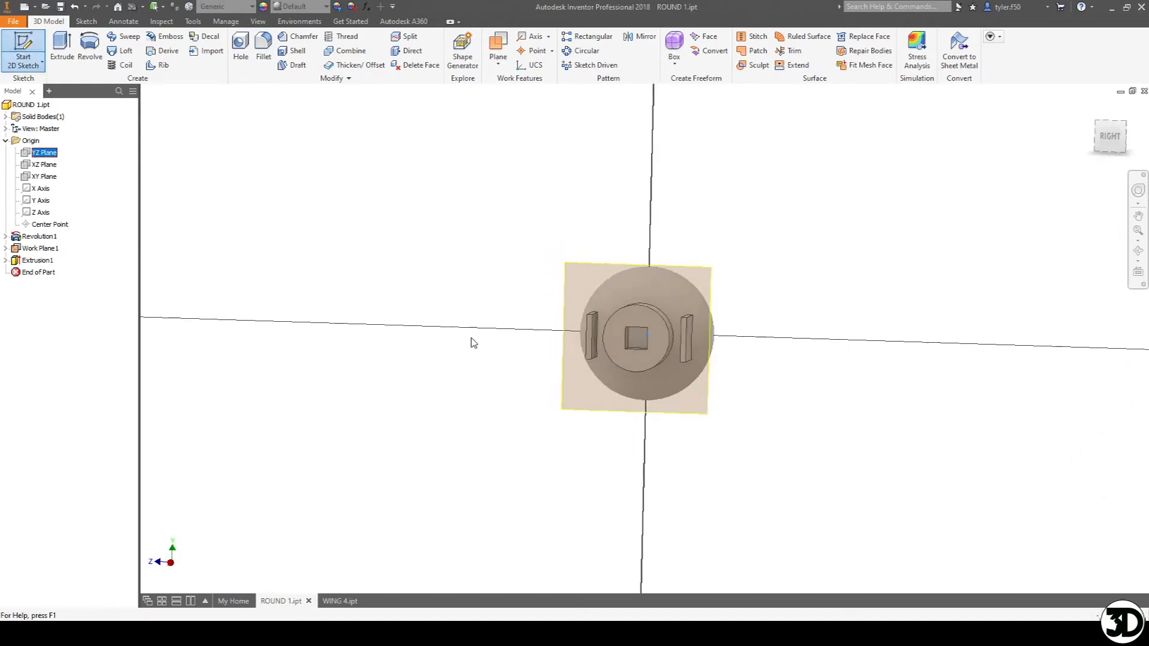
key("F7")
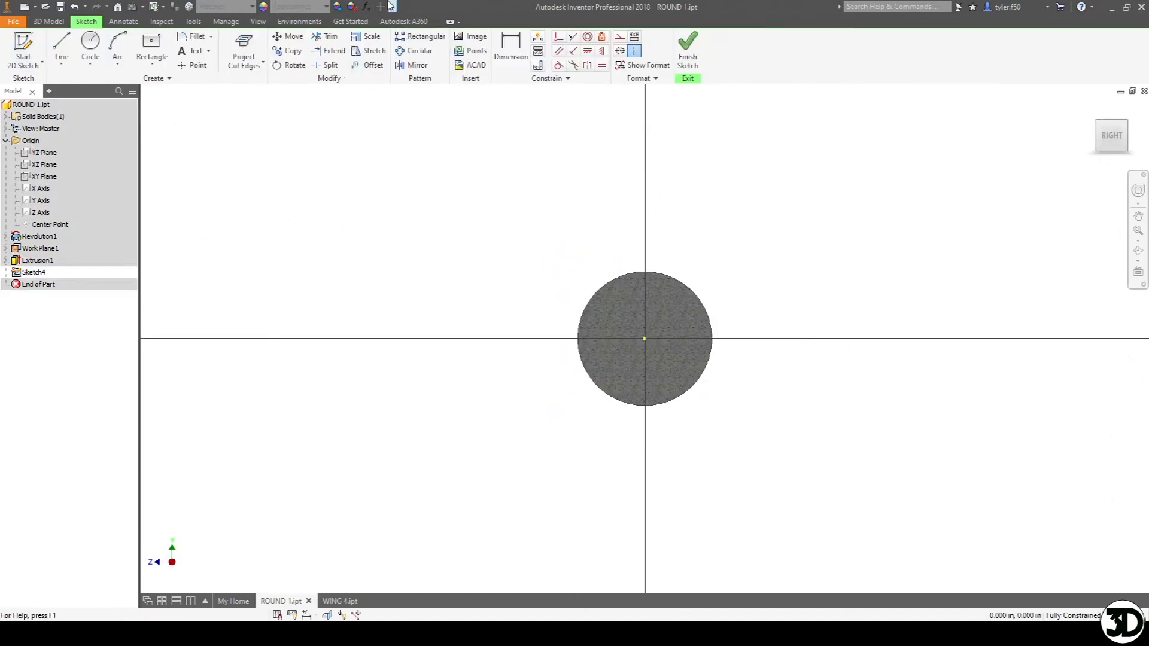
left_click(245, 47)
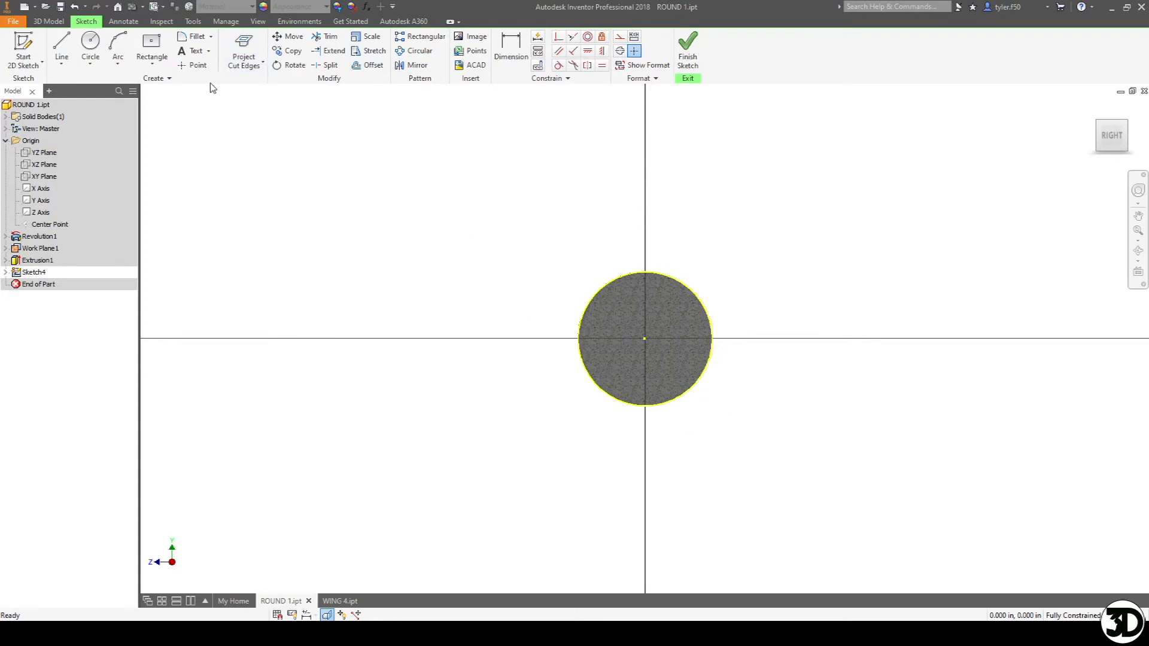
Sketch a circle about 3.8 in in diameter from the origin with a vertical diameter line, and trim it to a half circle facing away from +Z
left_click(90, 41)
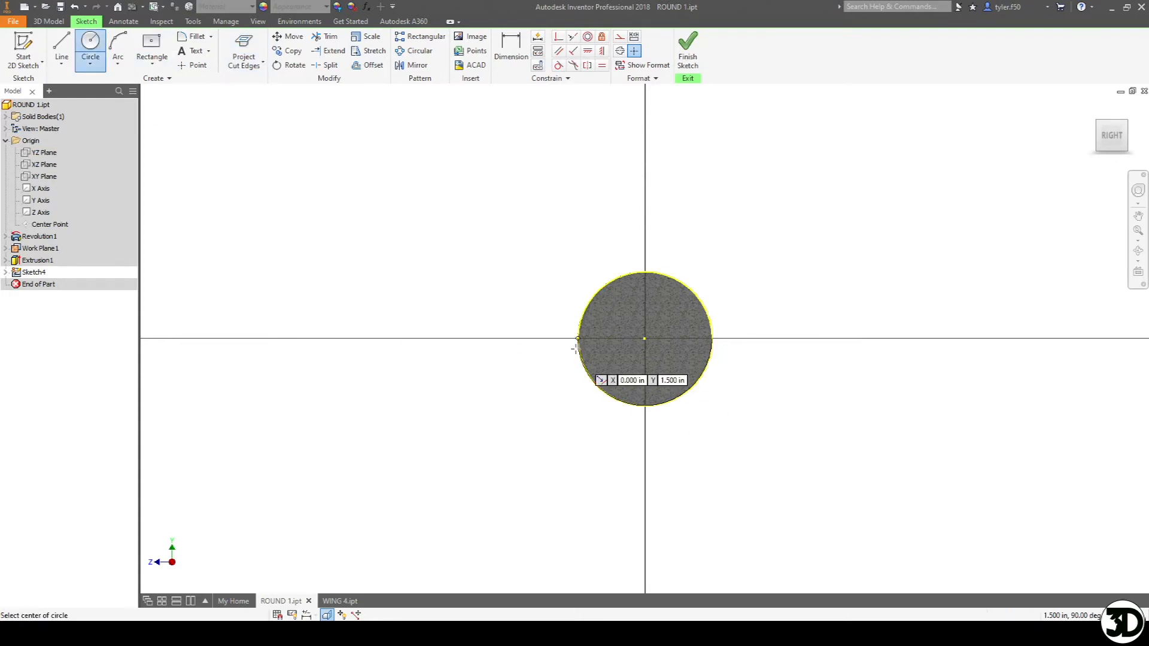
left_click(644, 339)
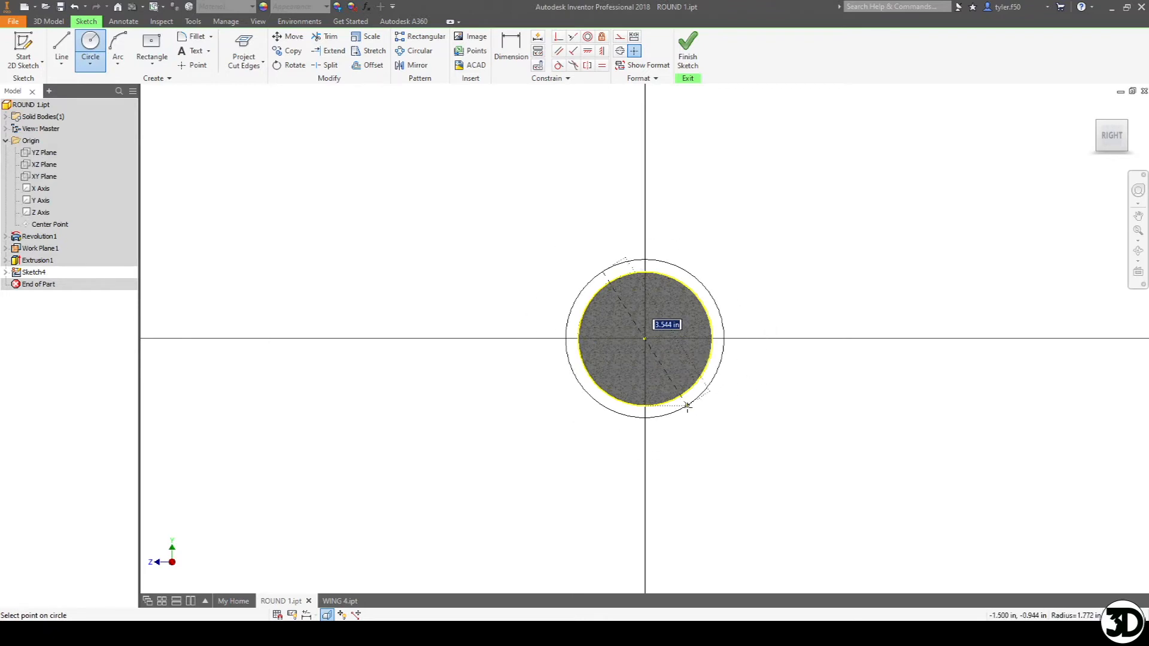
left_click(690, 411)
key("l")
left_click(644, 254)
left_click(645, 425)
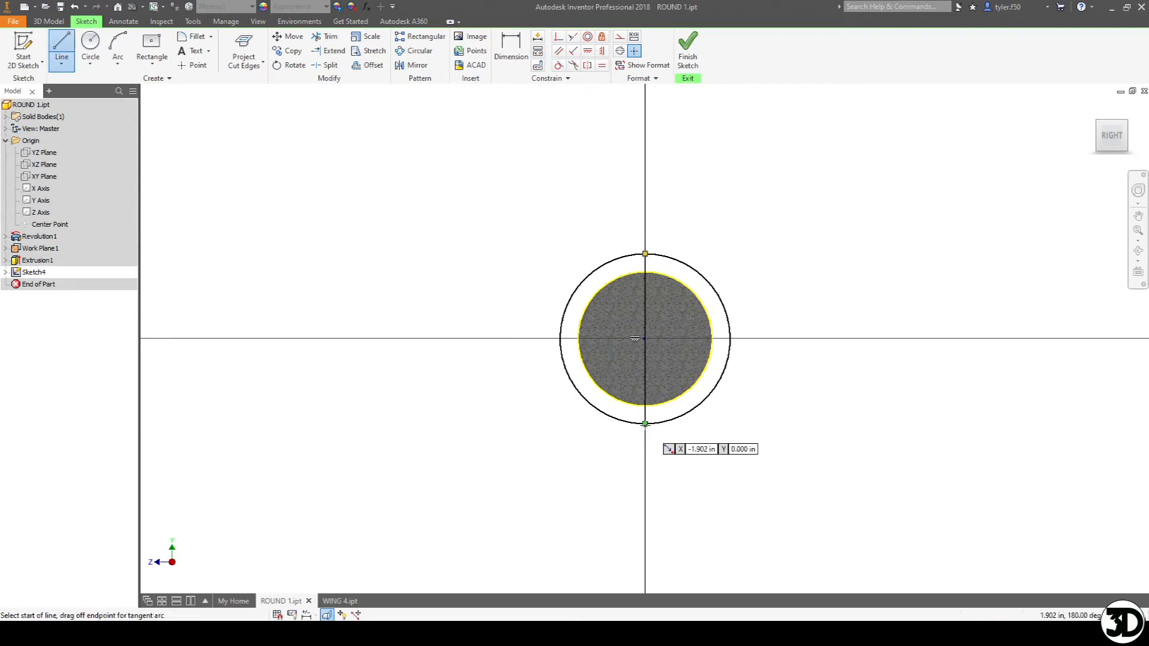
key("x")
left_click(597, 408)
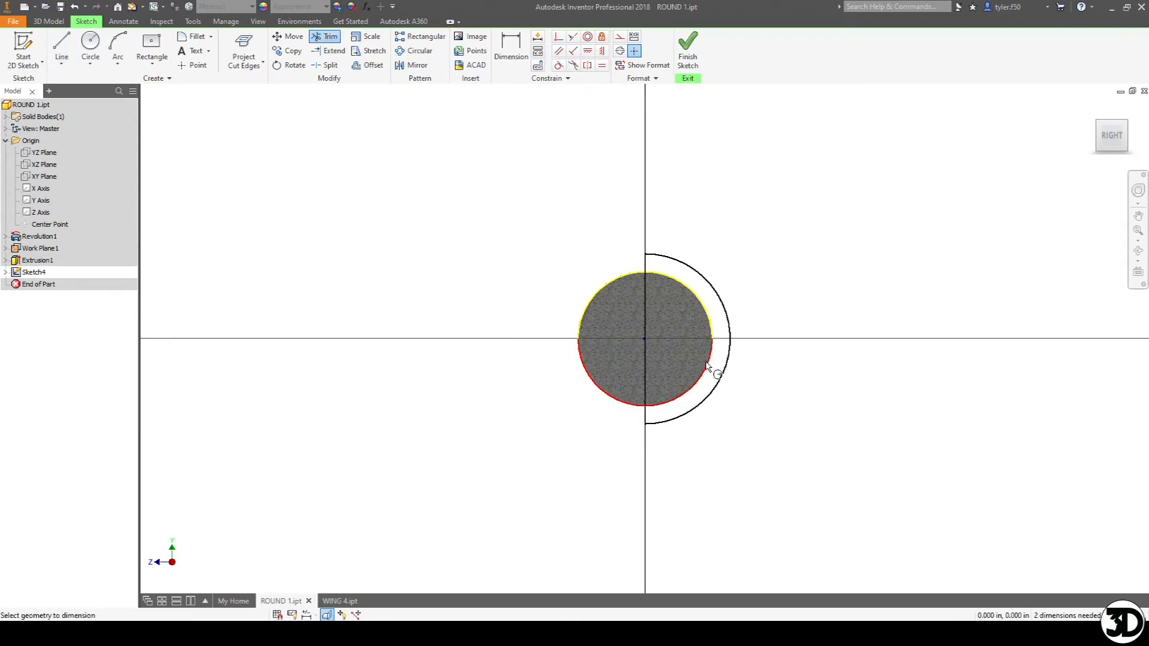
Dimension the gap between the projected sphere edge and the outer arc as 1/16 in
key("d")
left_click(730, 368)
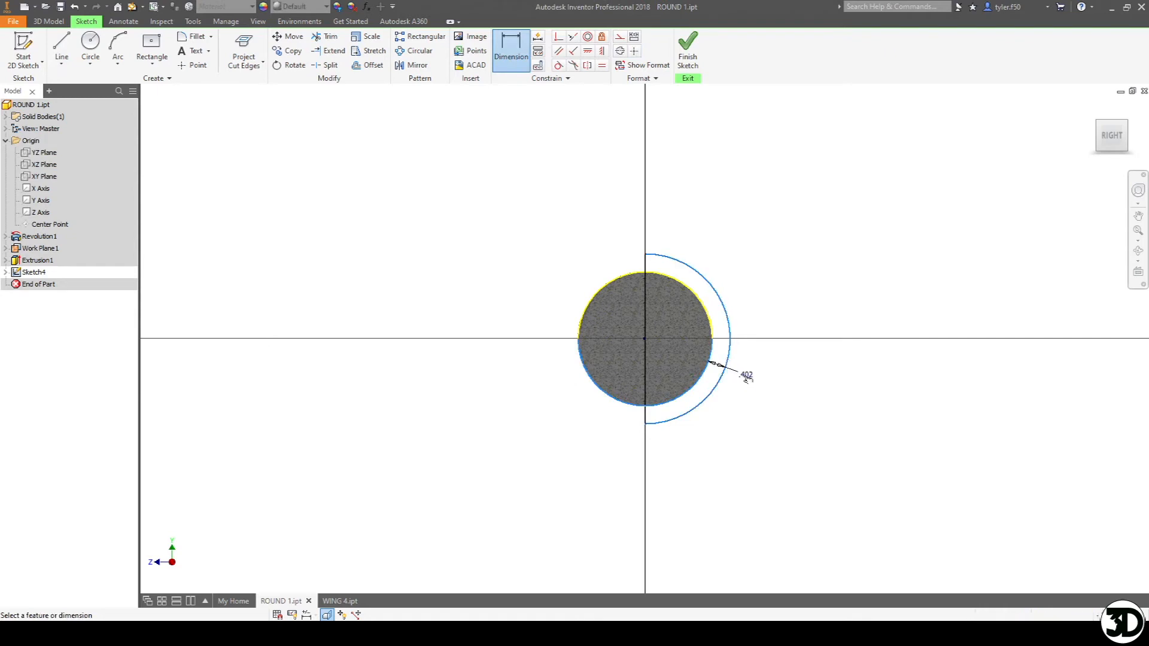
left_click(744, 376)
type("1/16")
key("Return")
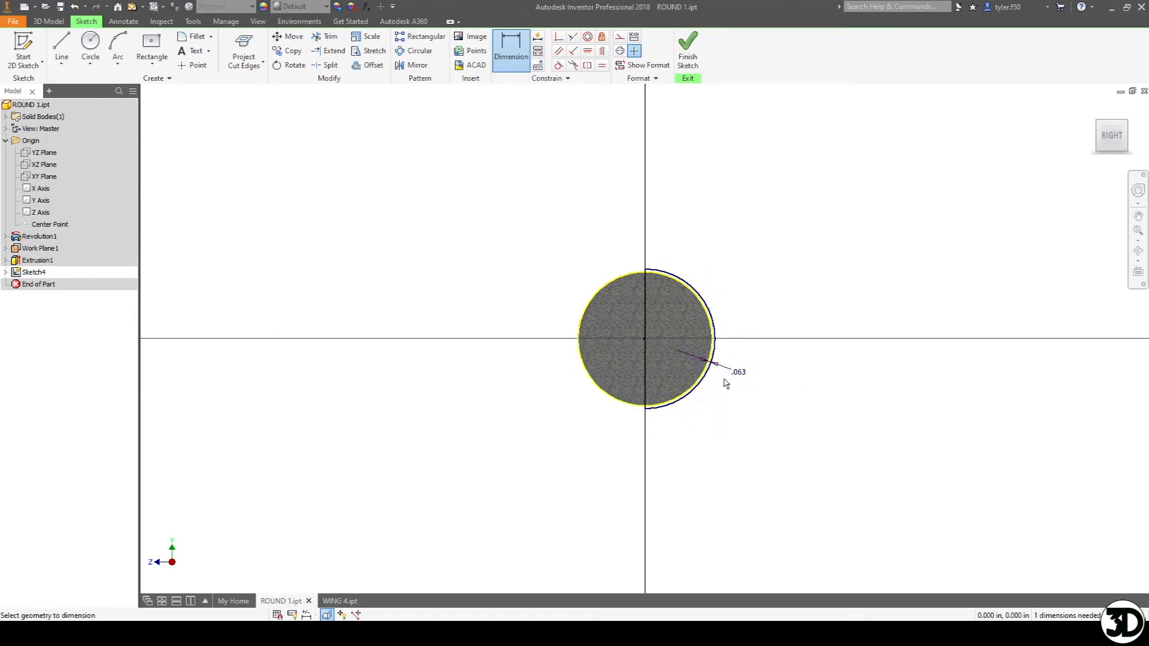
Constrain the vertical line joining the arc's ends to the sketch origin with a Coincident constraint
scroll(620, 278, "up", 3)
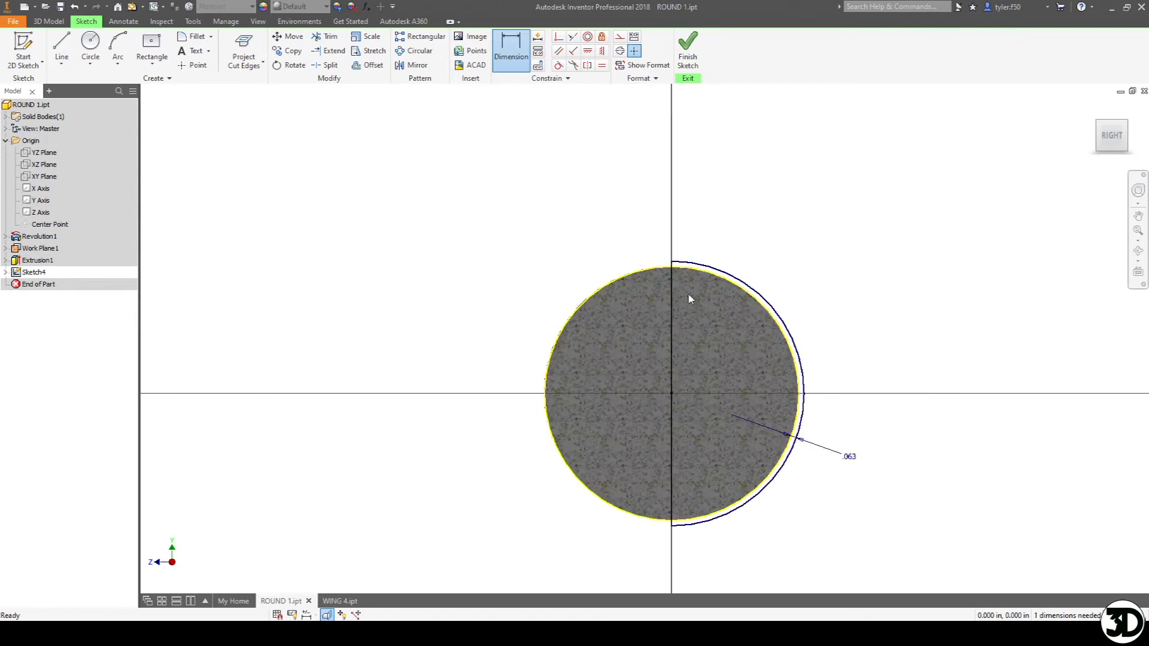
key("Escape")
left_click_drag(672, 282, 659, 293)
left_click(559, 34)
left_click(659, 393)
left_click(671, 394)
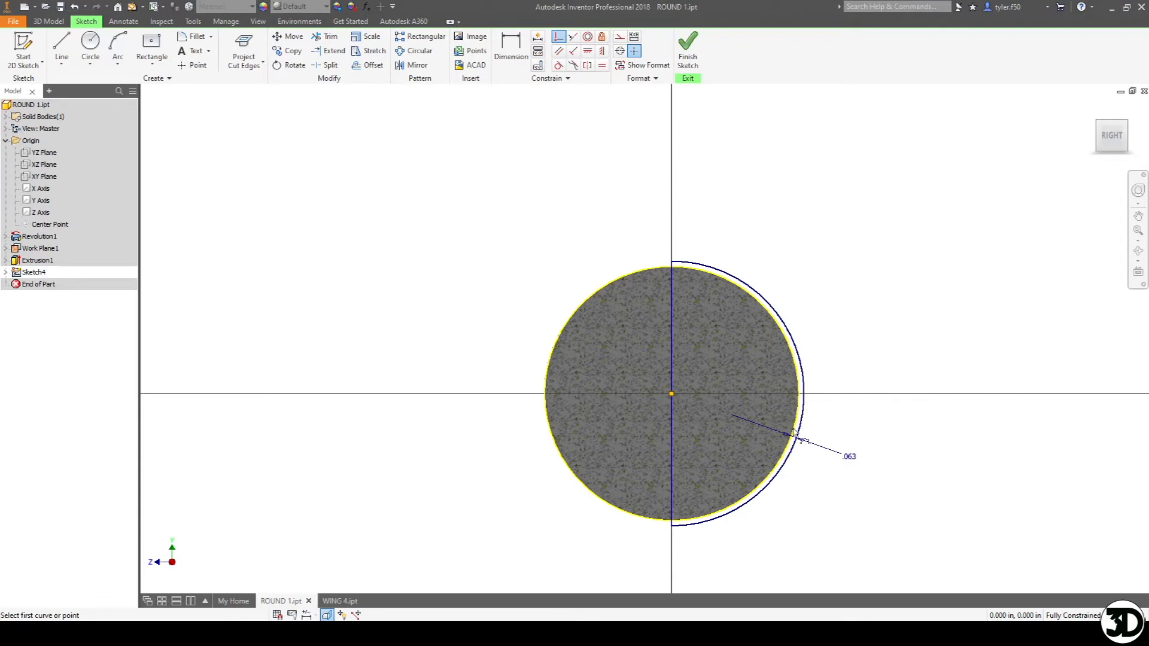
Draw a large box-shaped outline from the arc's upper end, rising about 2.5 in, around to its lower end, and finish the sketch
key("l")
left_click(672, 263)
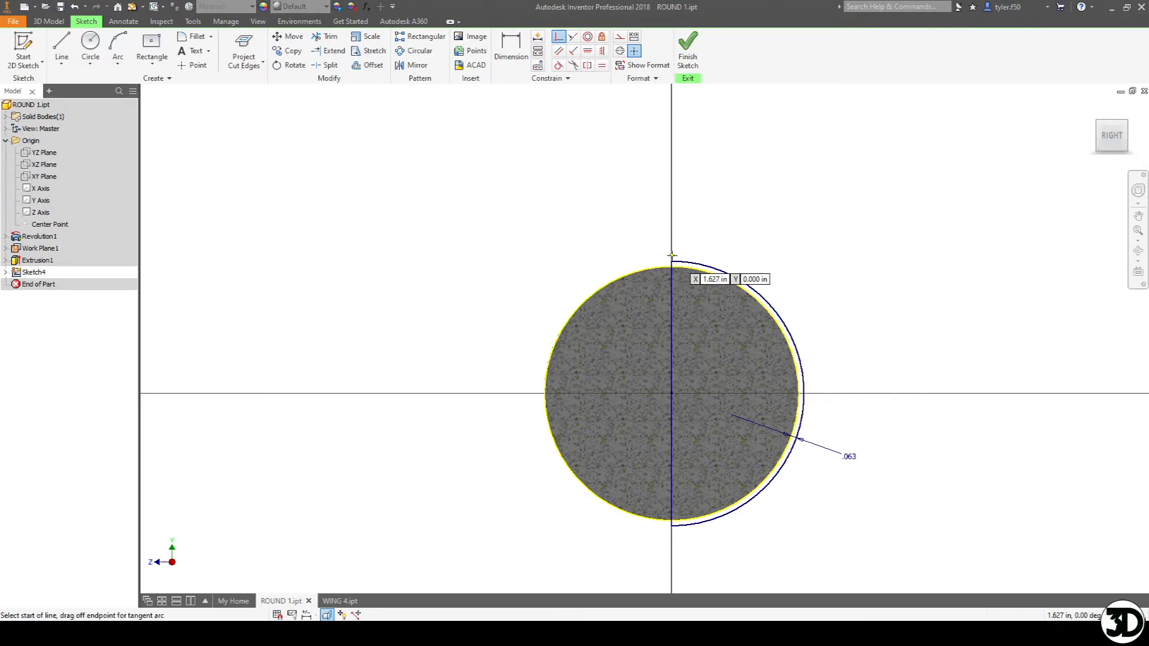
scroll(667, 246, "up", 5)
left_click(671, 217)
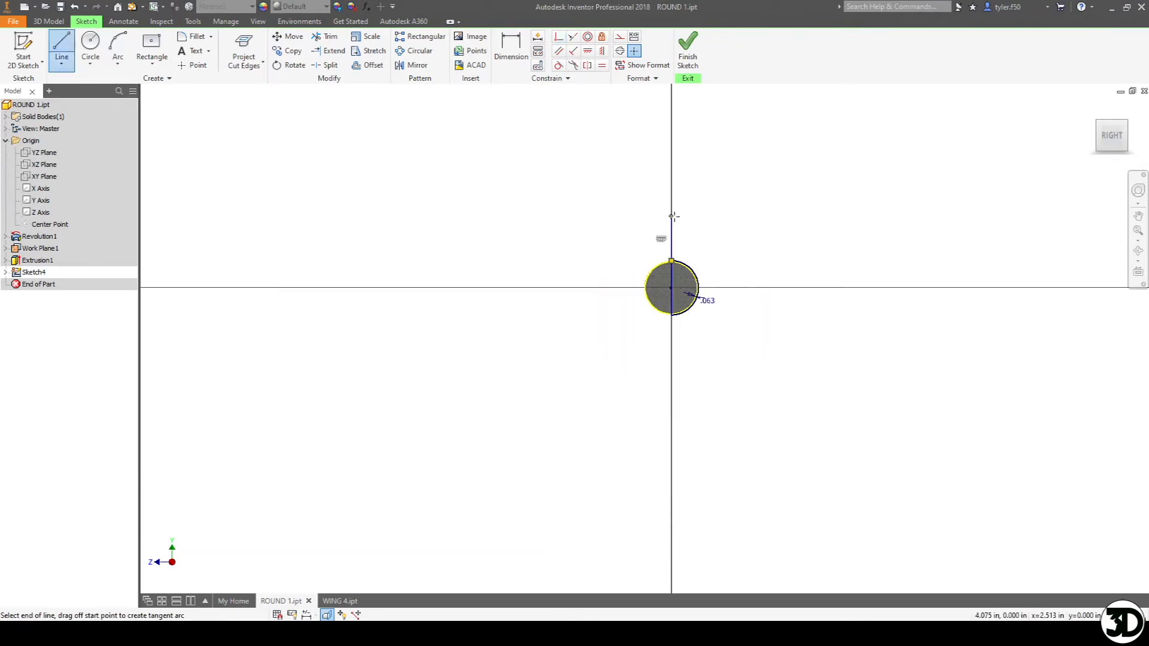
key("Escape")
left_click(789, 217)
left_click(789, 372)
left_click(671, 373)
key("Escape")
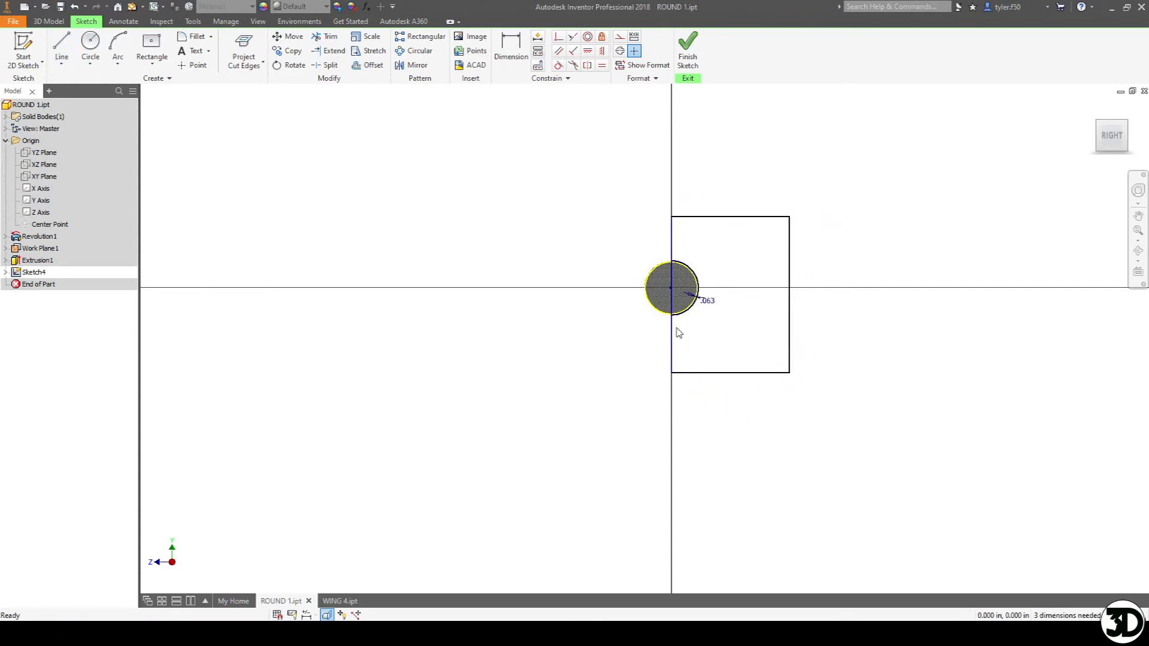
left_click(687, 47)
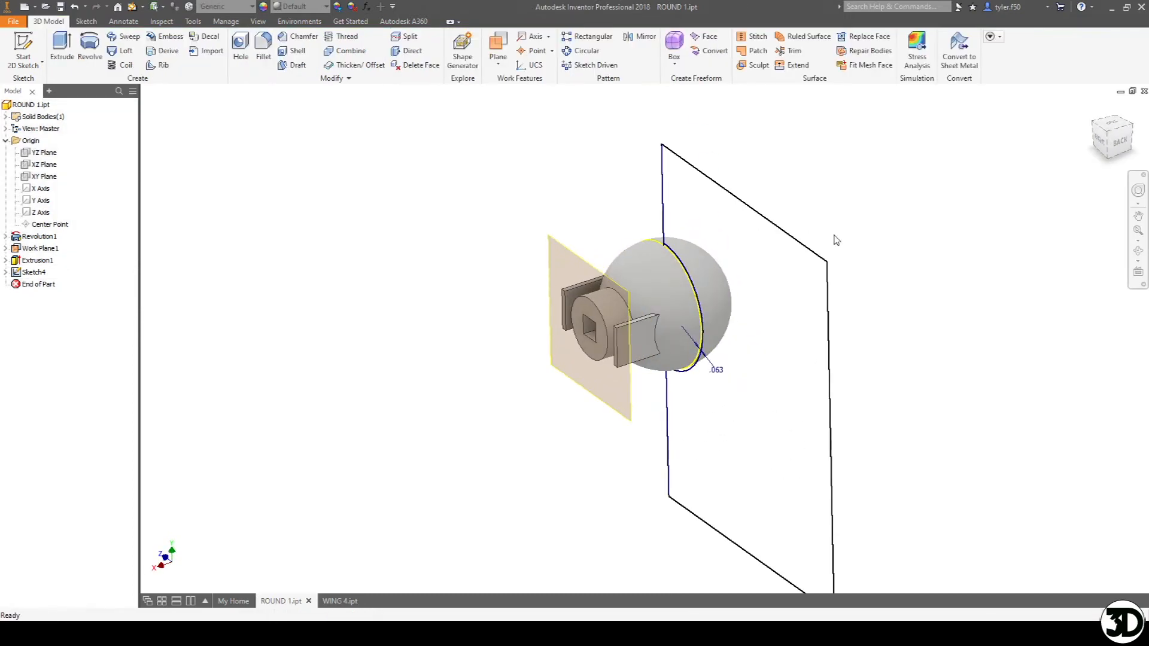
Revolve the region between the arc and the box outline a full turn about the vertical line as a cut
left_click(90, 48)
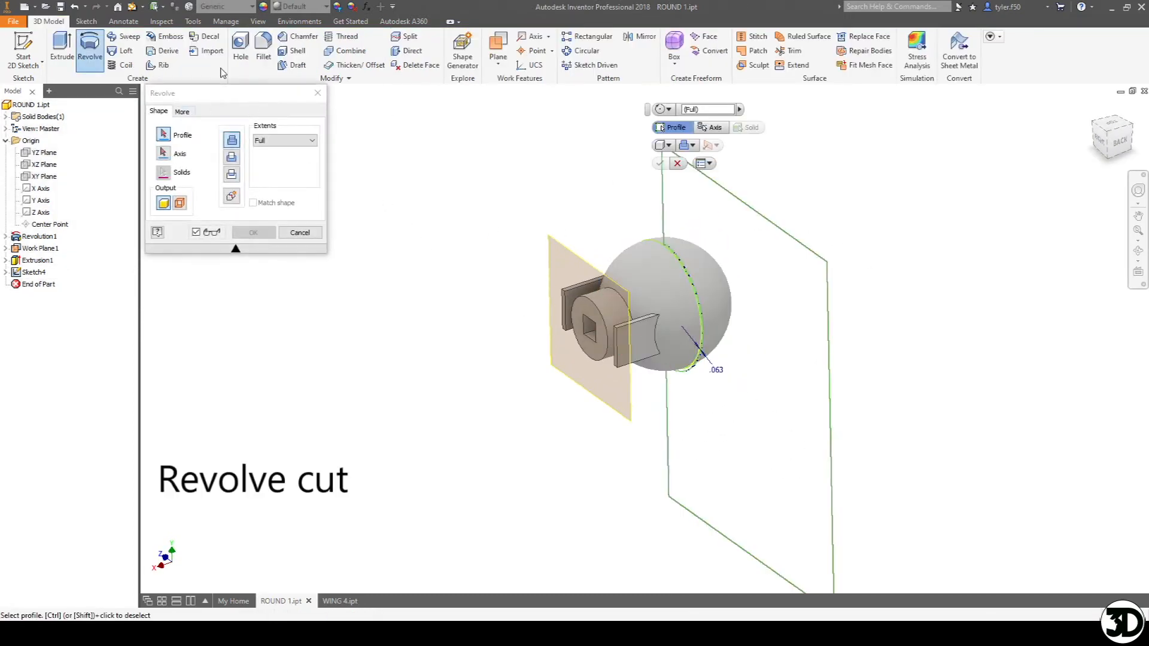
left_click(748, 359)
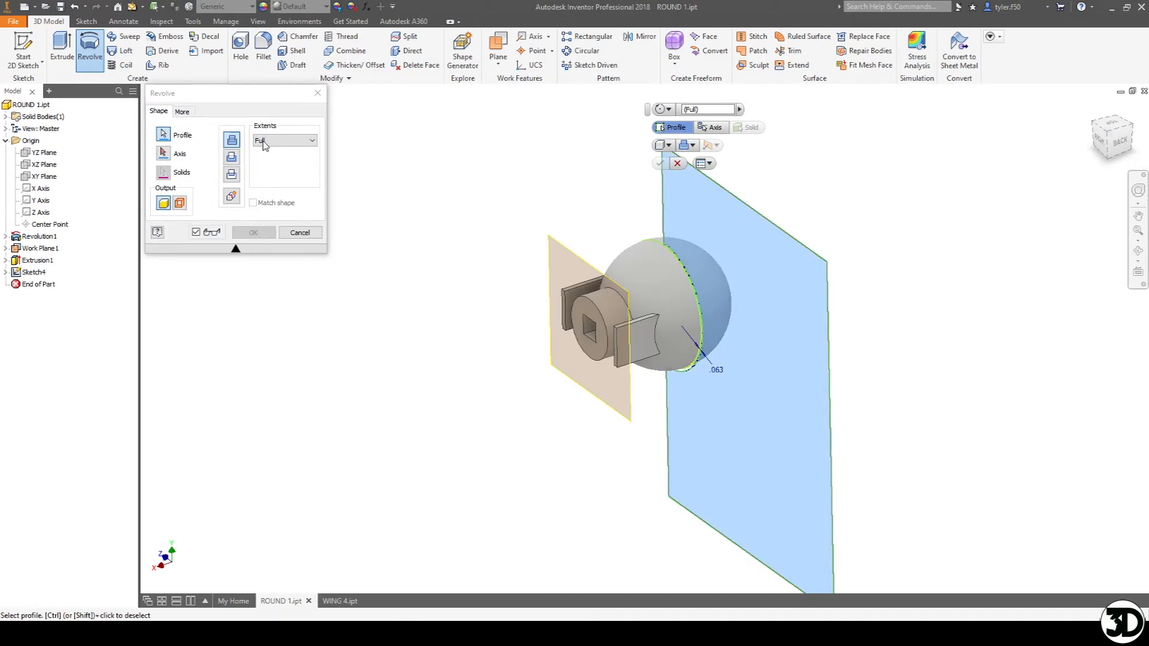
left_click(163, 154)
left_click(661, 265)
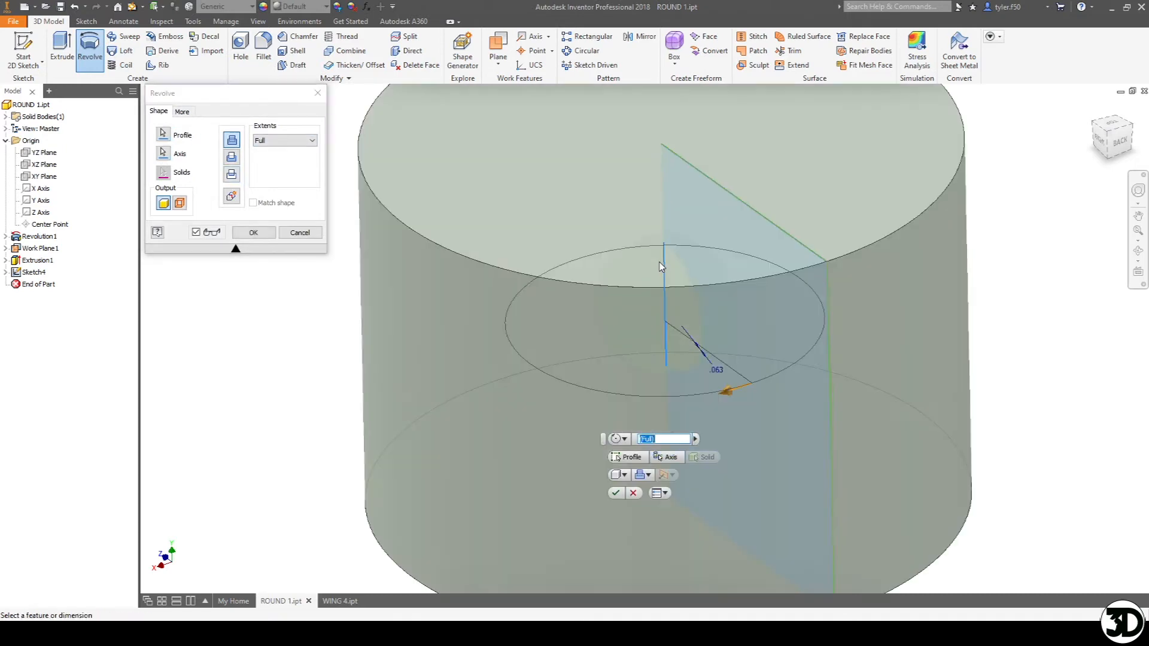
left_click(231, 159)
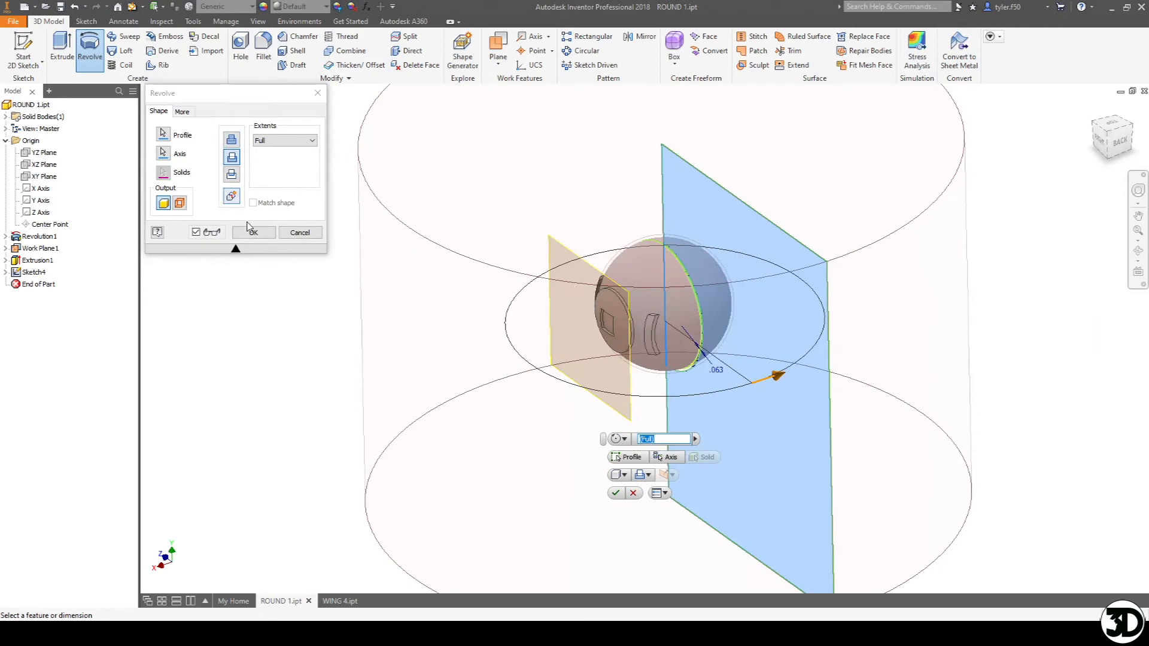
left_click(251, 232)
middle_click_drag(718, 364, 618, 320, "shift")
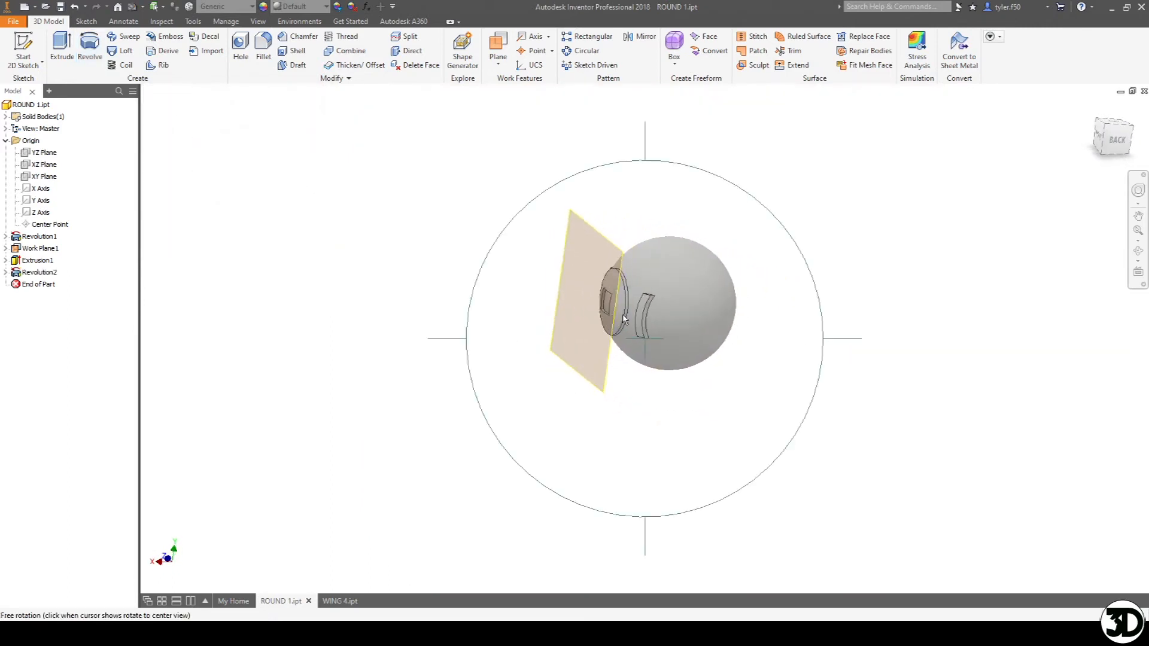
Edit the revolved cut's sketch and set the arc's offset from the sphere edge to 1/8 in
right_click(35, 276)
left_click(78, 345)
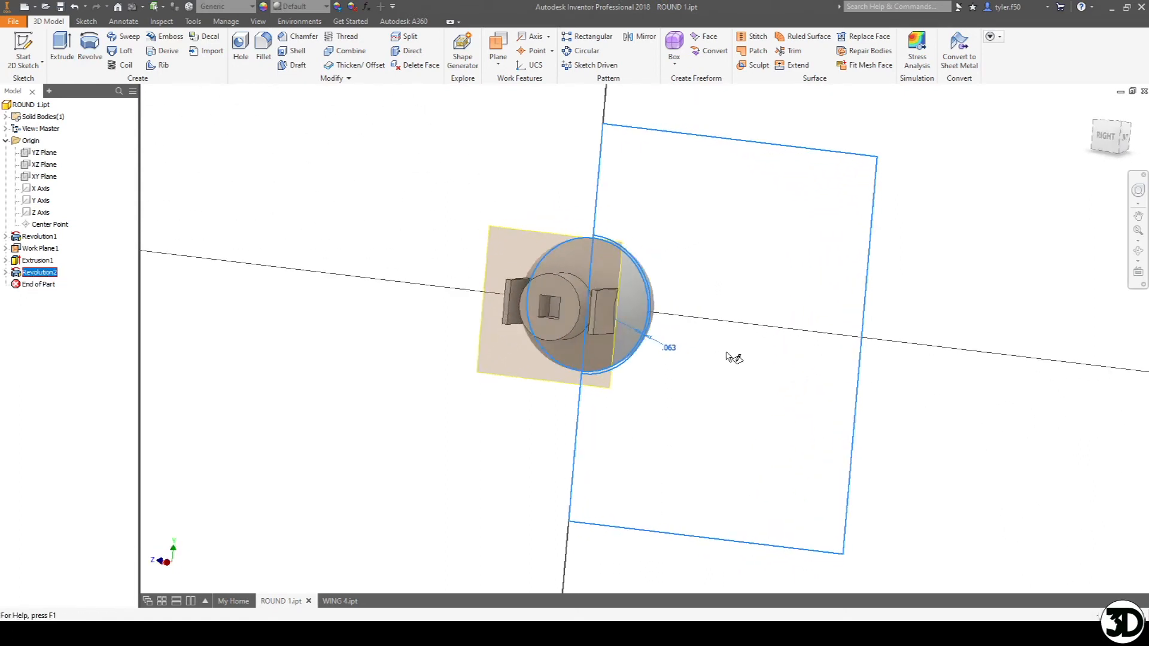
double_click(620, 355)
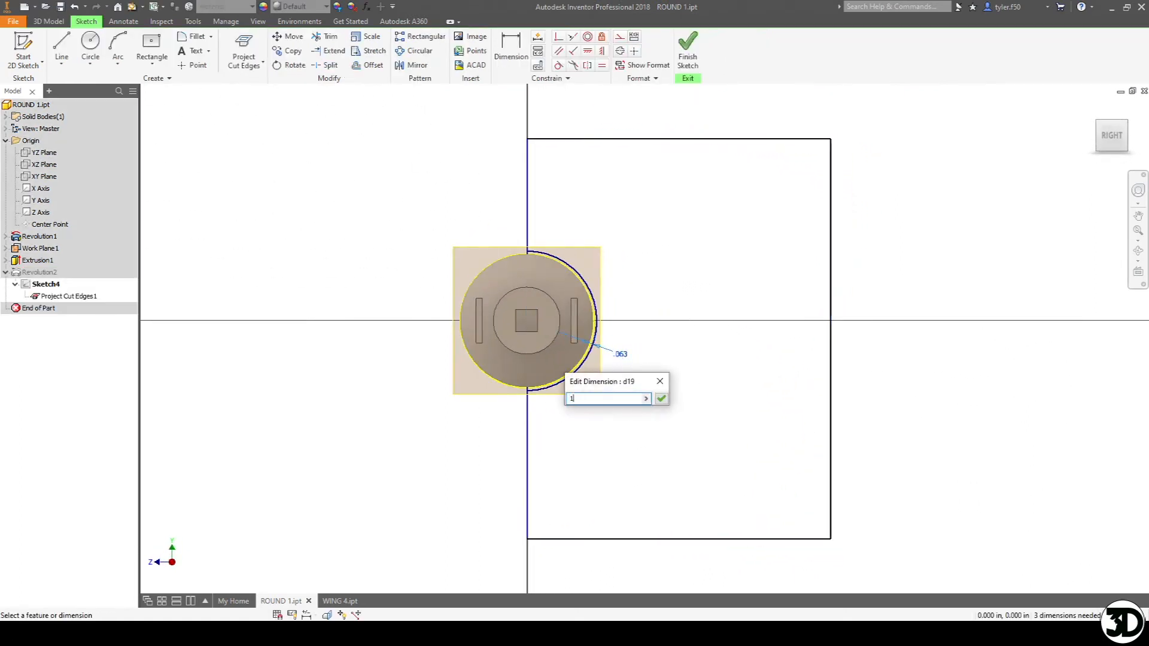
type("1/8")
key("Return")
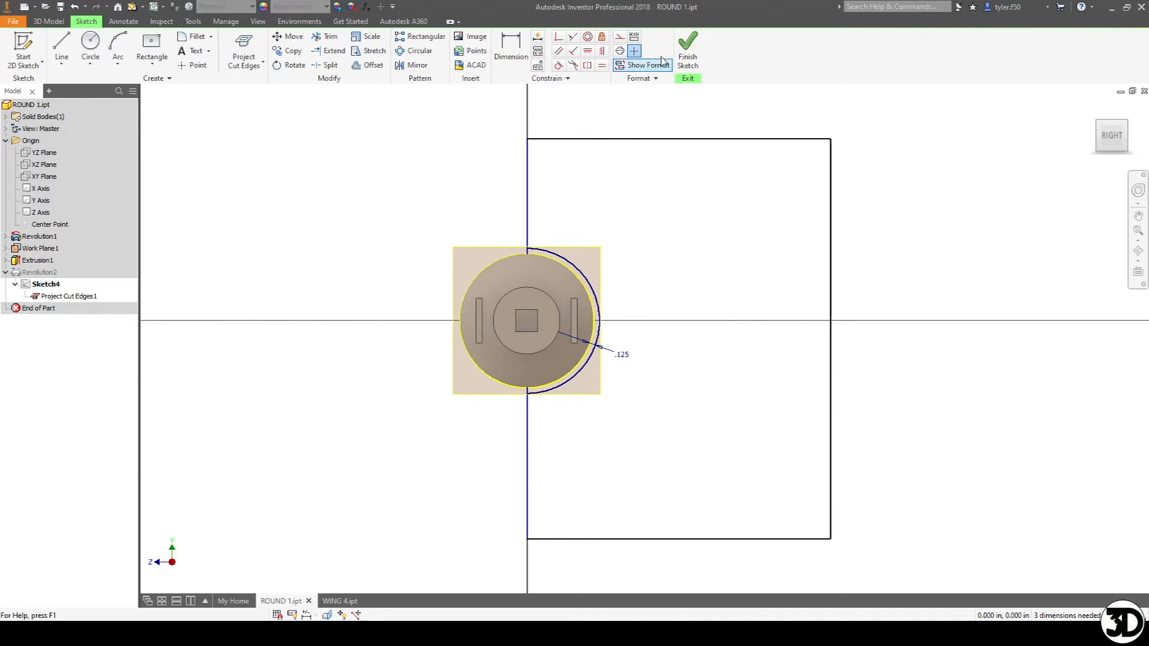
left_click(687, 49)
mouse_move(569, 289)
middle_mouse_down("shift")
mouse_move(629, 359)
mouse_move(601, 383)
mouse_move(605, 364)
middle_mouse_up("shift")
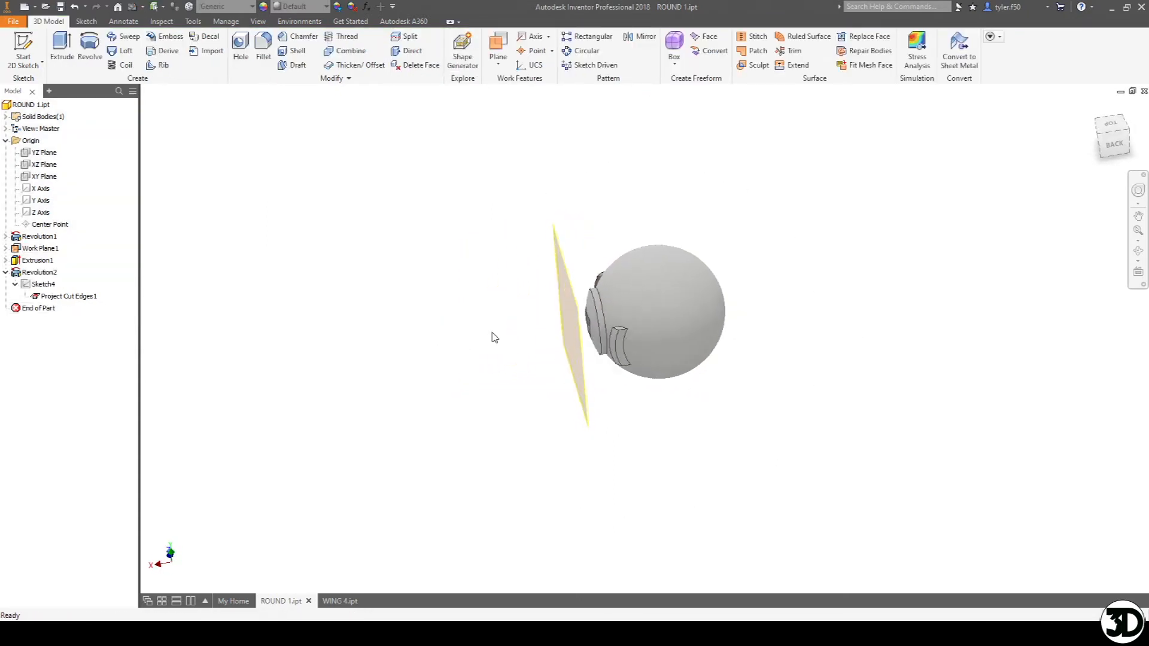
middle_click_drag(621, 411, 645, 368, "shift")
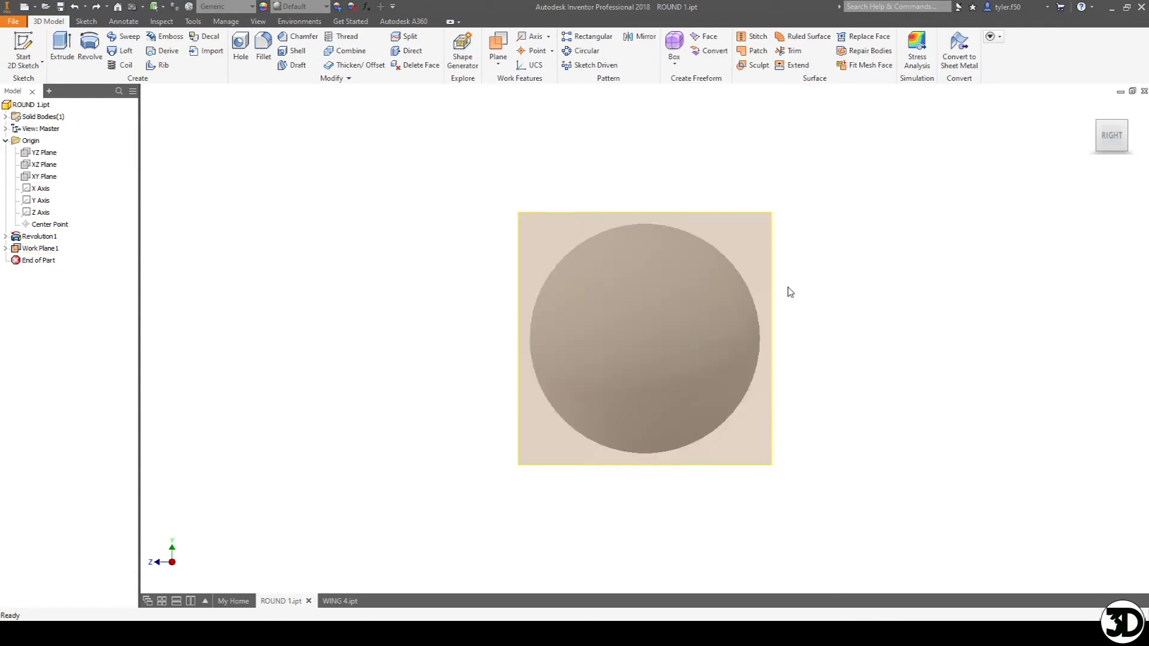
Start a sketch on the work plane beside the sphere and draw a 1.5 in diameter circle centered on the origin
left_click(688, 221)
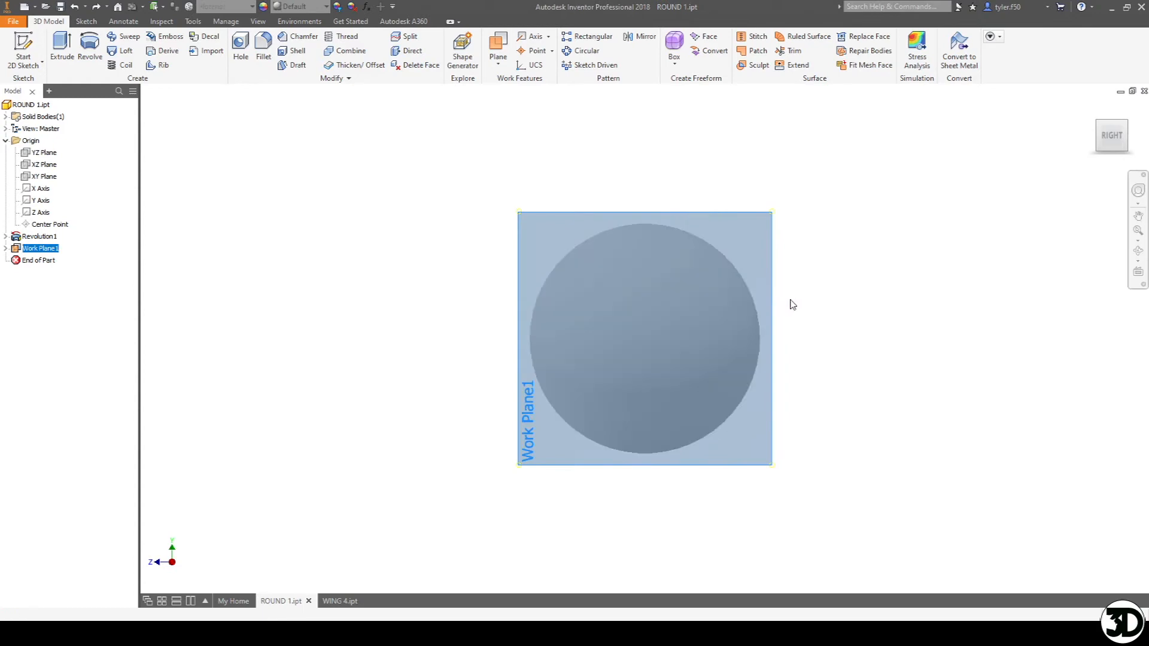
key("s")
key("c")
left_click(644, 339)
type("1.5")
key("Return")
Draw a hexagon centered on the origin inside the circle and dimension it 0.5 in across its vertical flats
left_click(152, 60)
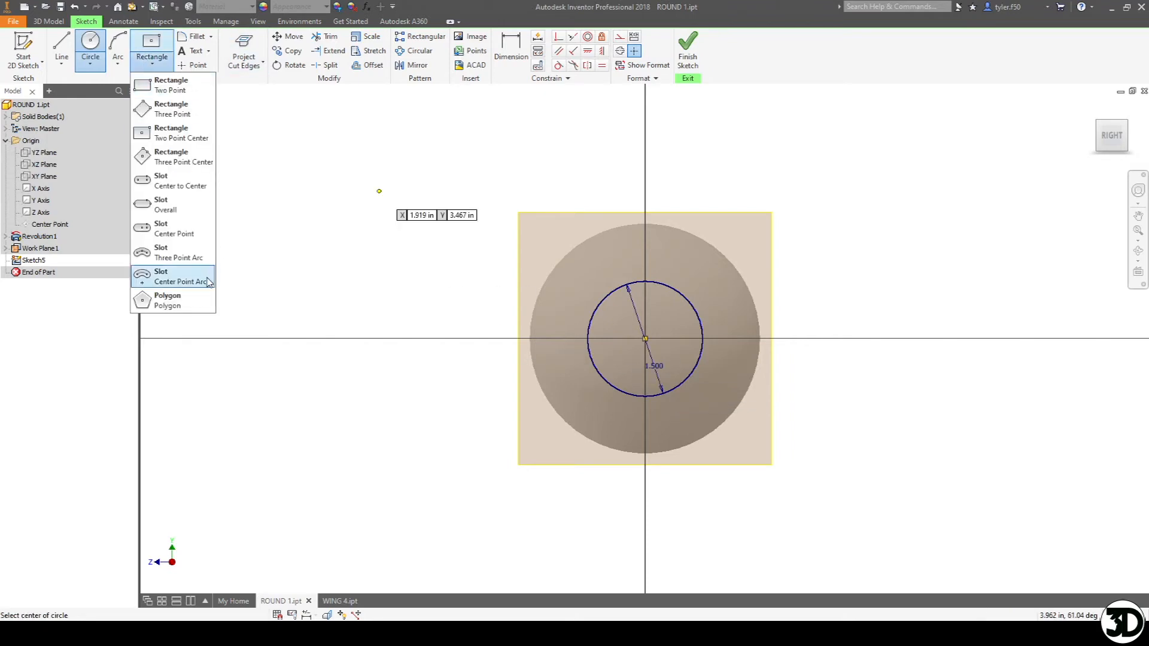
left_click(198, 300)
left_click(645, 339)
left_click(646, 364)
key("d")
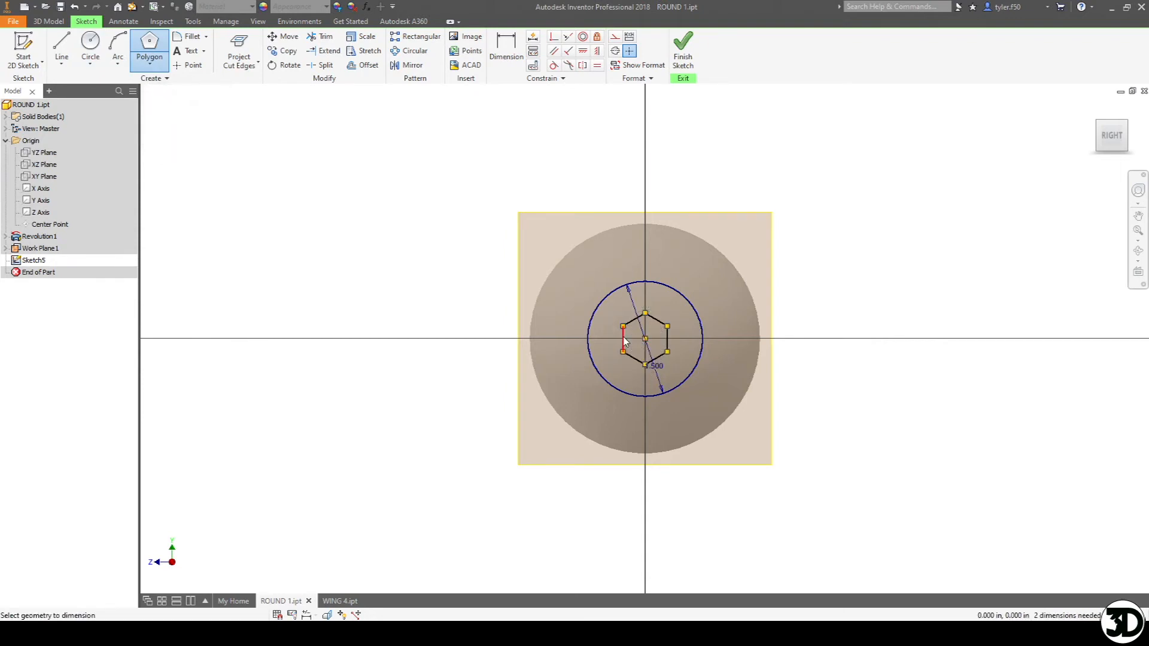
left_click(624, 340)
left_click(677, 339)
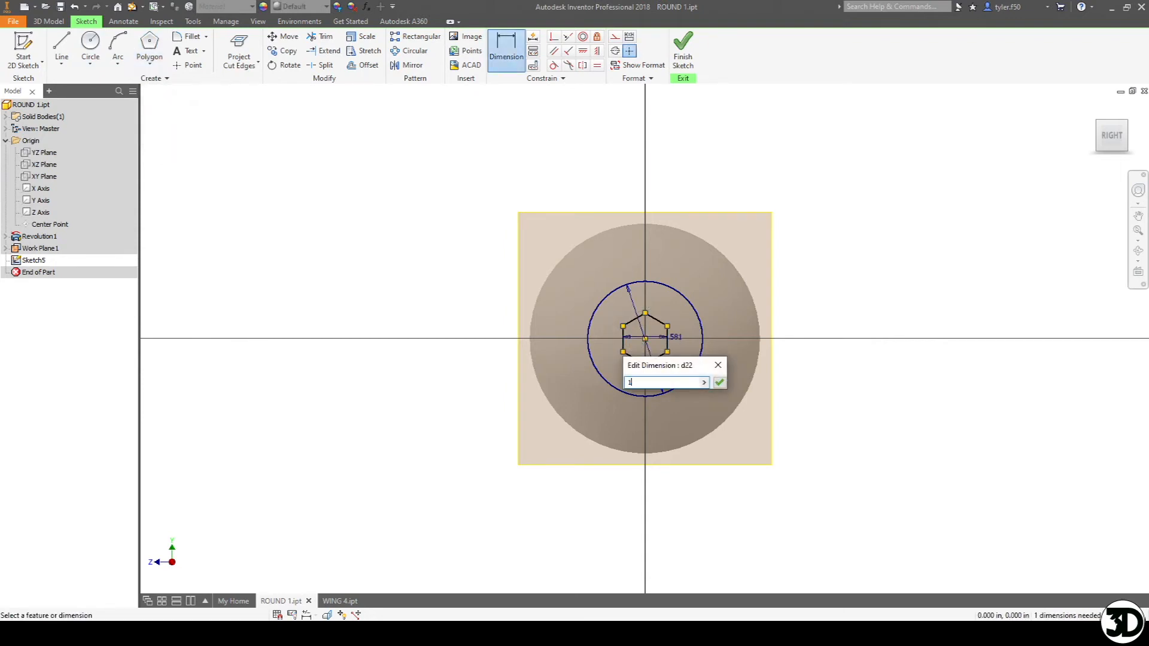
key("Return")
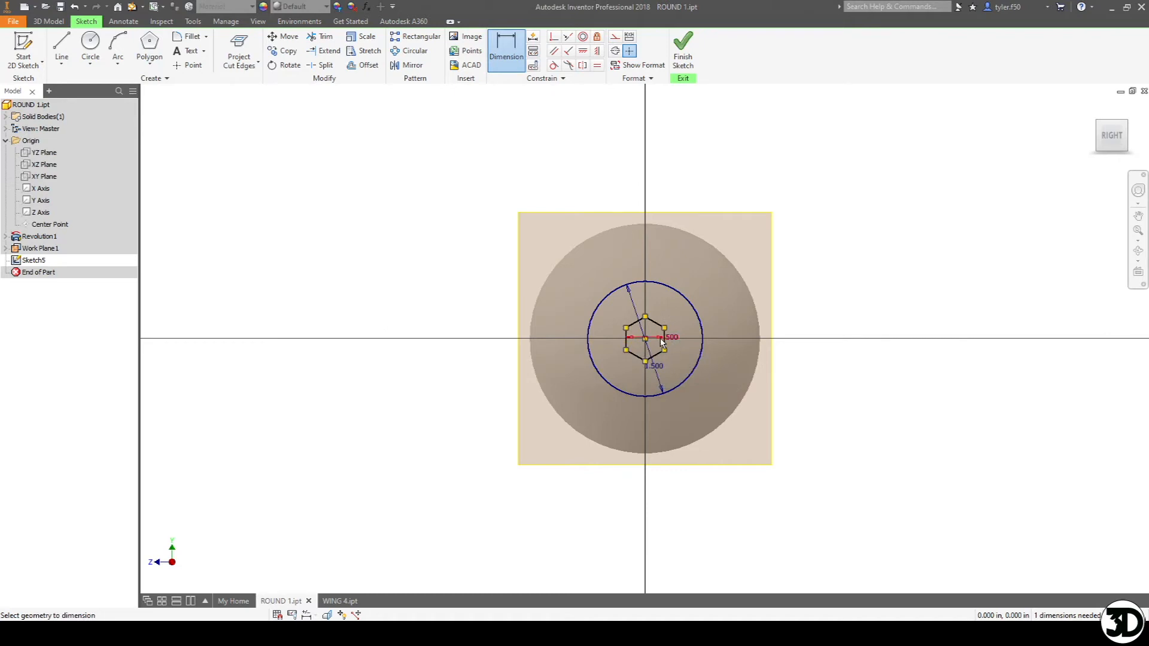
Extrude the ring between the circle and the hexagon as a cut through the whole sphere
key("e")
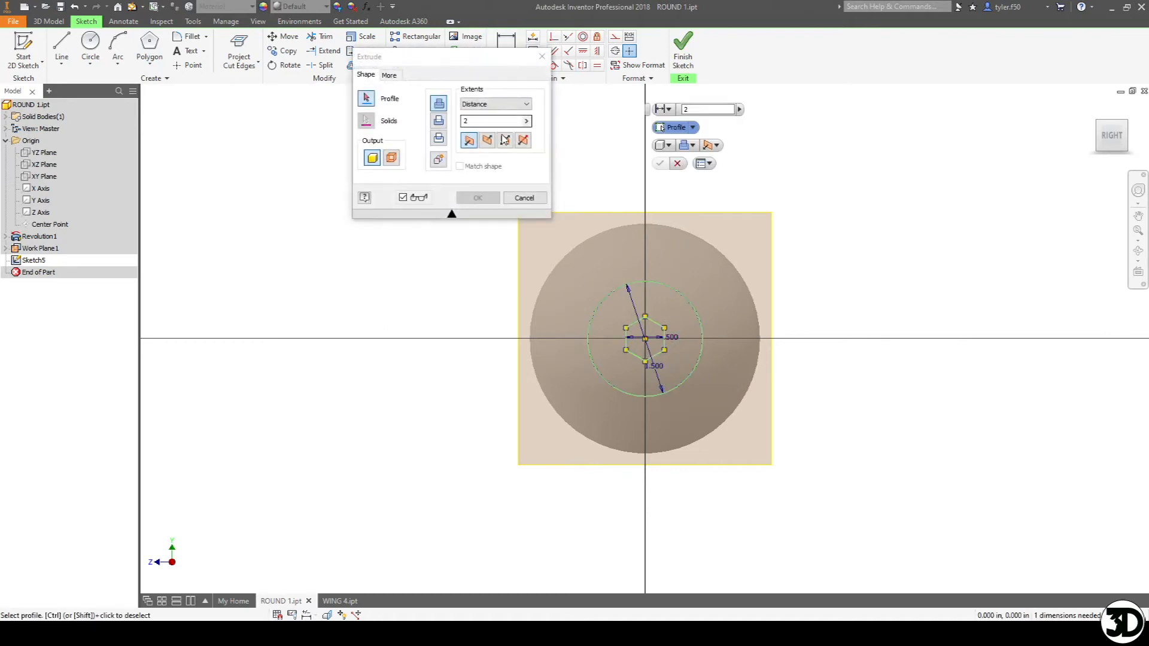
left_click(595, 323)
left_click(495, 104)
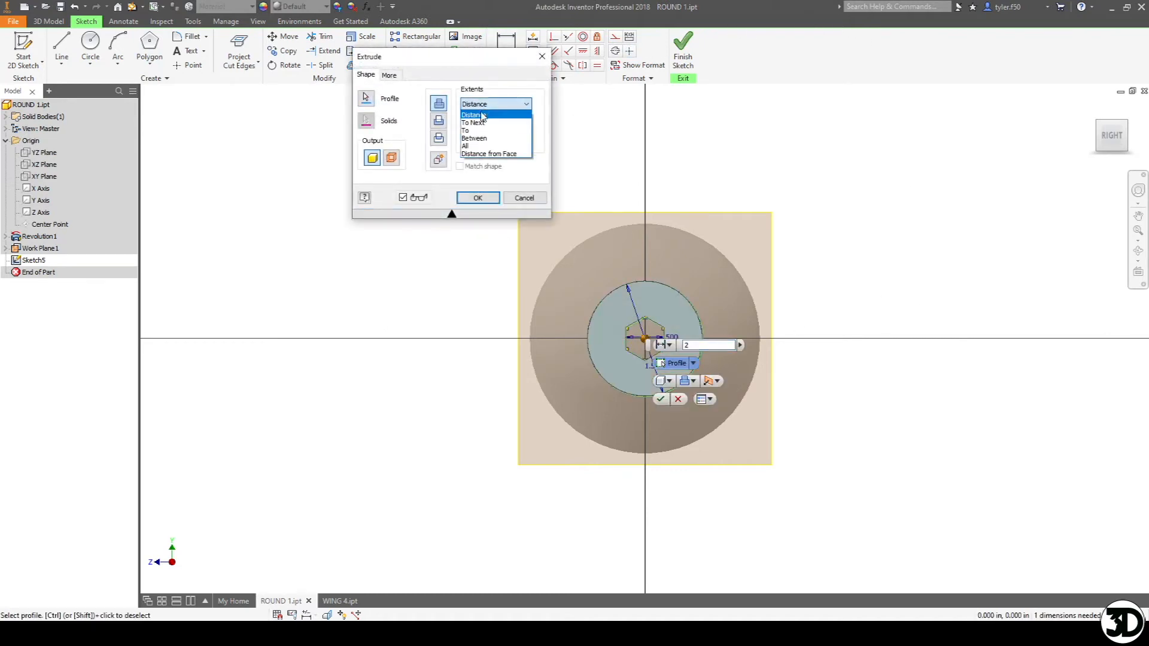
left_click(479, 148)
middle_click_drag(910, 359, 639, 288, "shift")
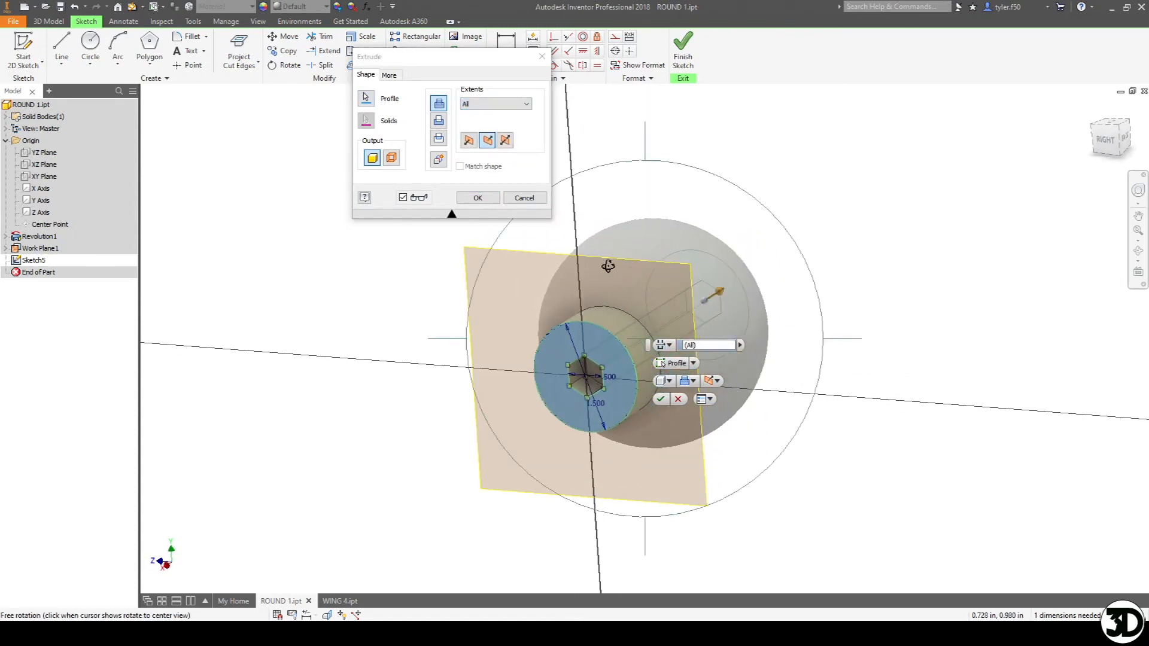
left_click(438, 121)
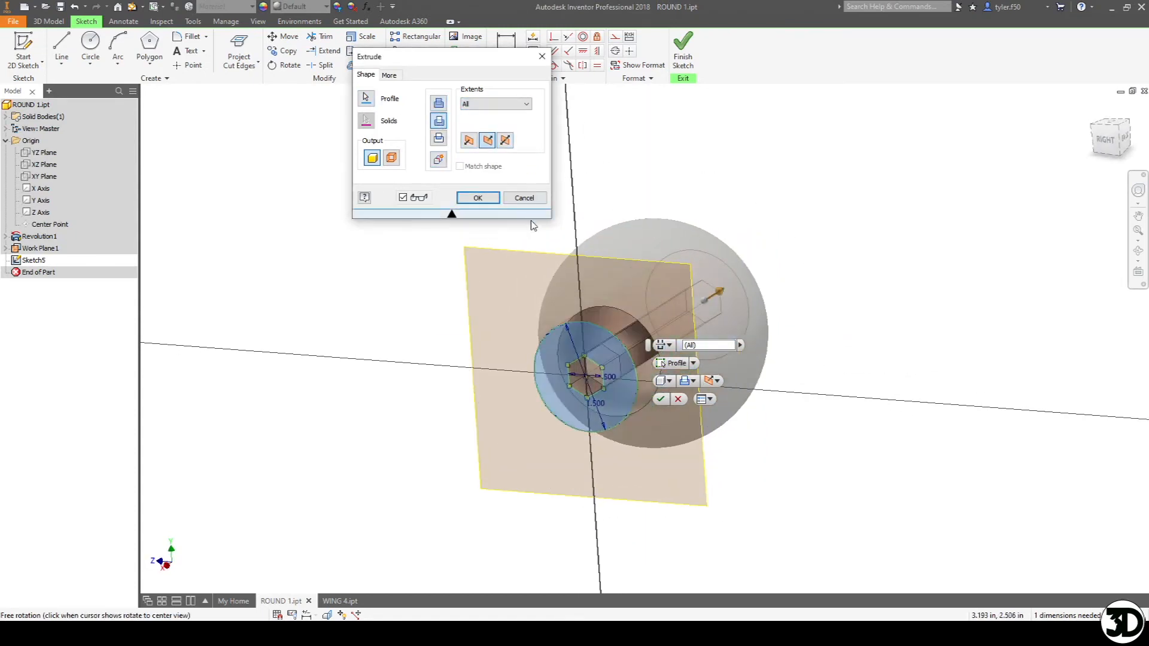
left_click(483, 198)
mouse_move(778, 401)
middle_mouse_down("shift")
mouse_move(821, 372)
mouse_move(779, 395)
mouse_move(810, 364)
mouse_move(770, 397)
middle_mouse_up("shift")
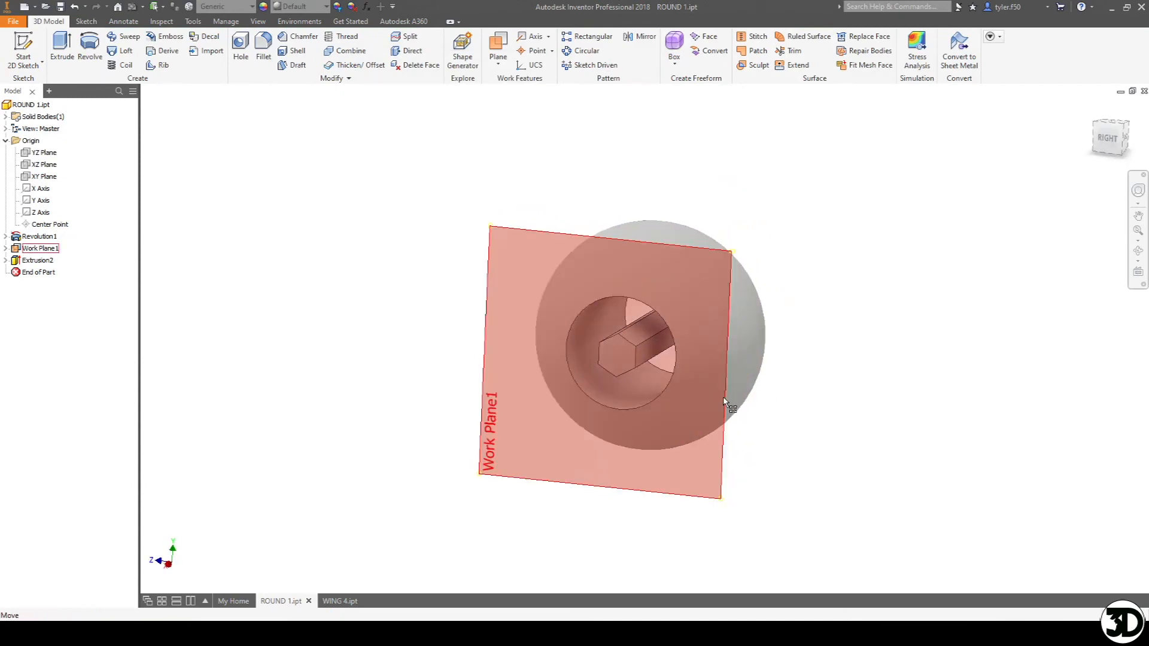
Start a sketch on the YZ plane with sliced graphics and project the sphere's cut edges into it
key("s")
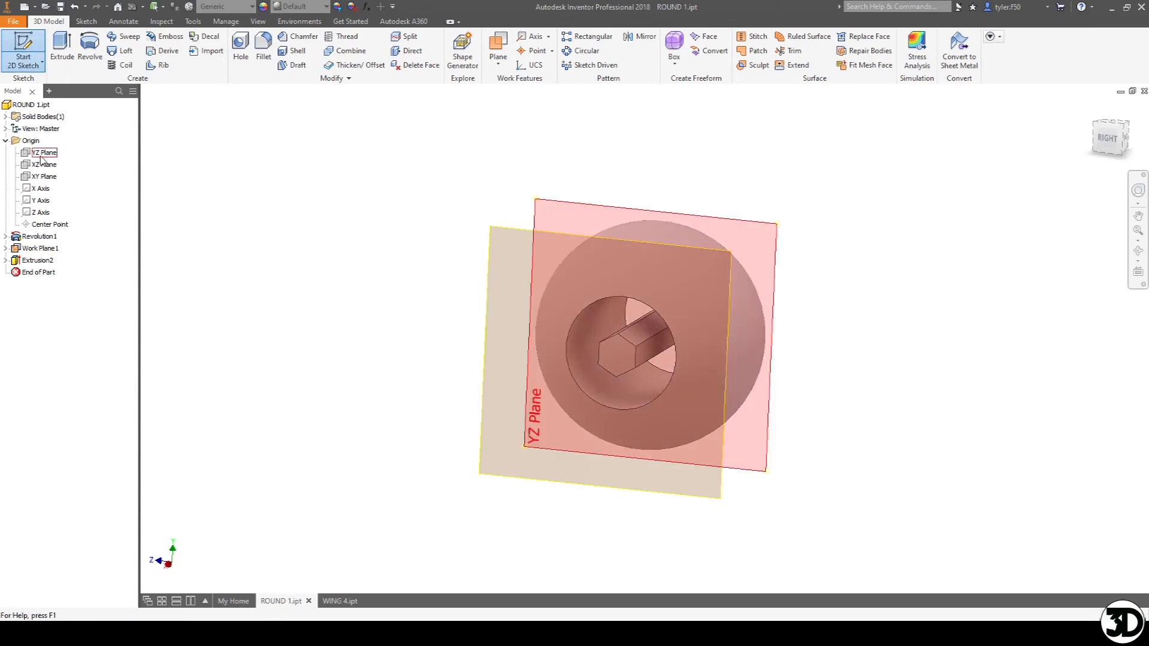
left_click(43, 153)
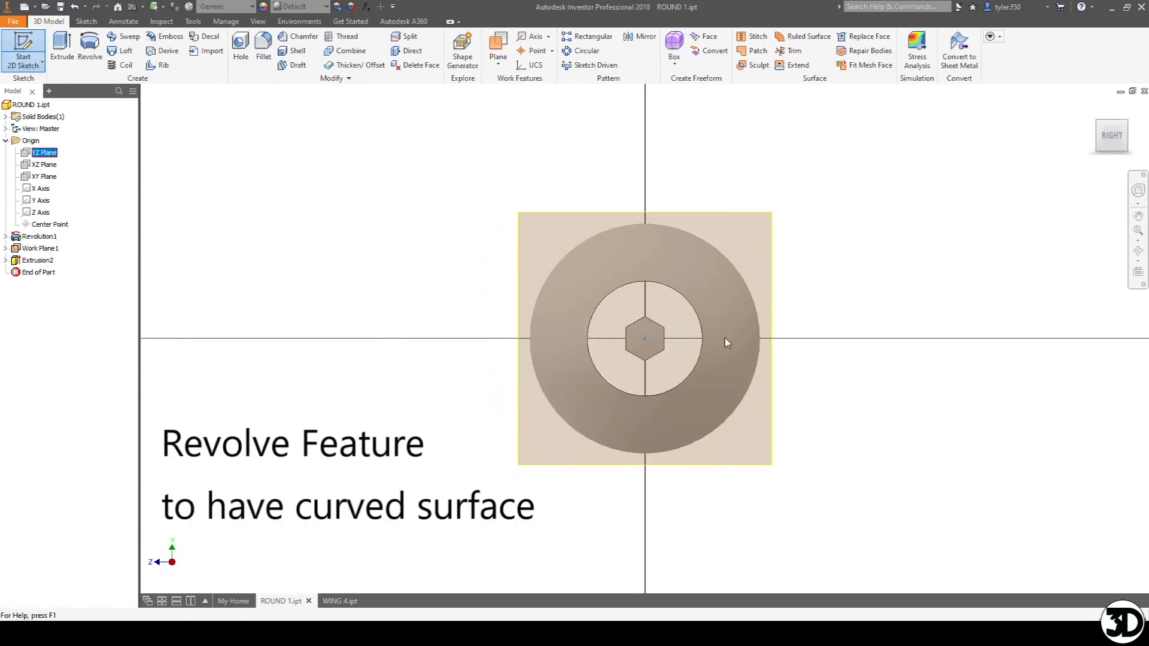
key("F7")
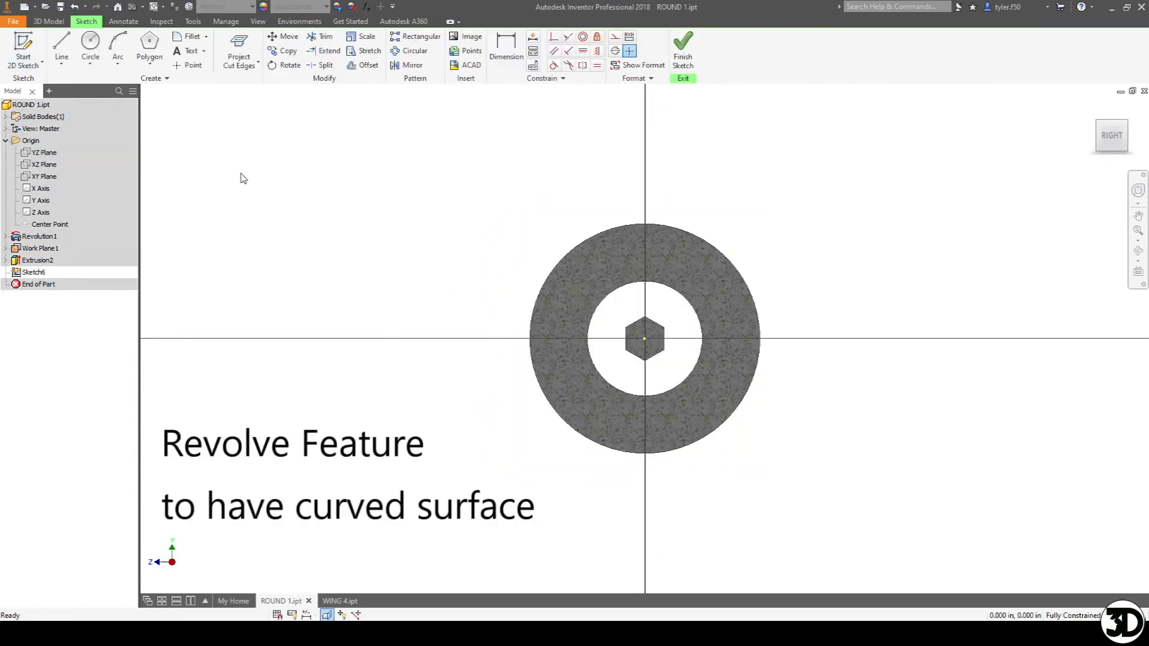
left_click(238, 51)
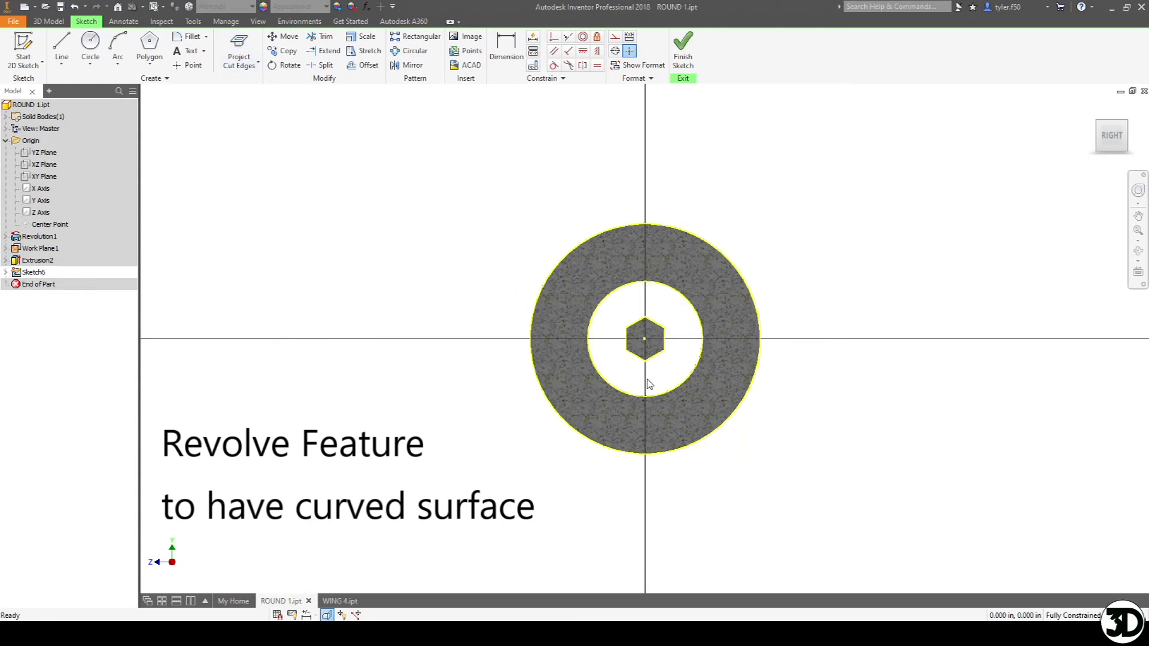
Draw a circle centered on the origin and offset it 1/16 in inside the sphere's projected outer edge
key("c")
left_click(644, 339)
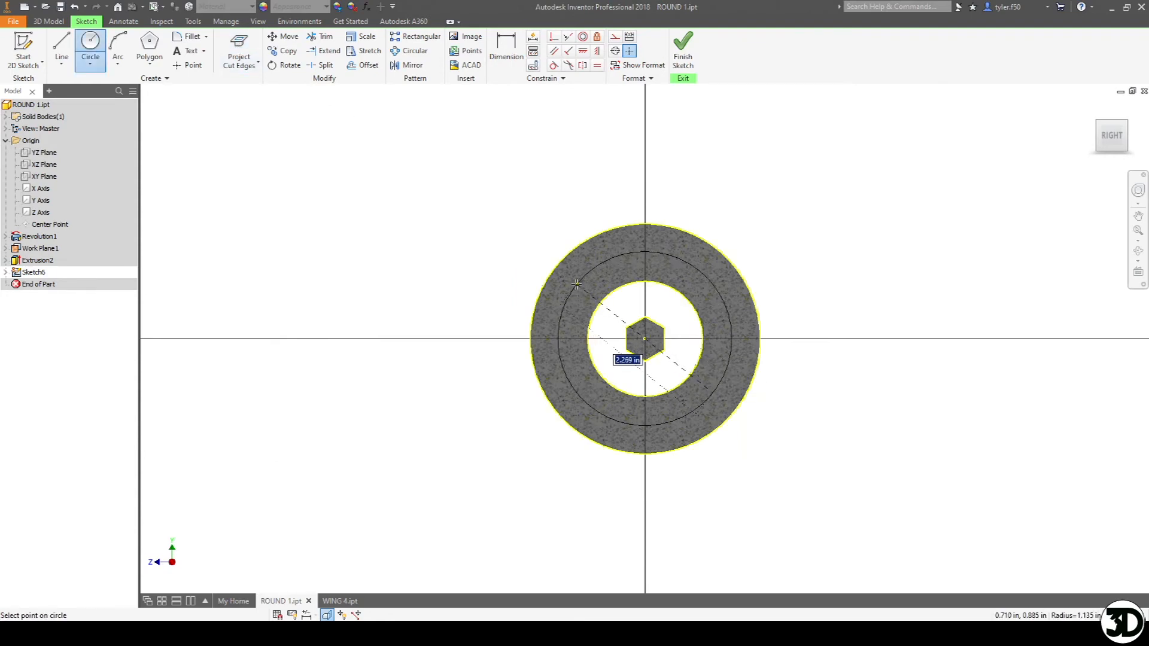
left_click(568, 280)
key("d")
left_click(571, 280)
left_click(524, 241)
type("1")
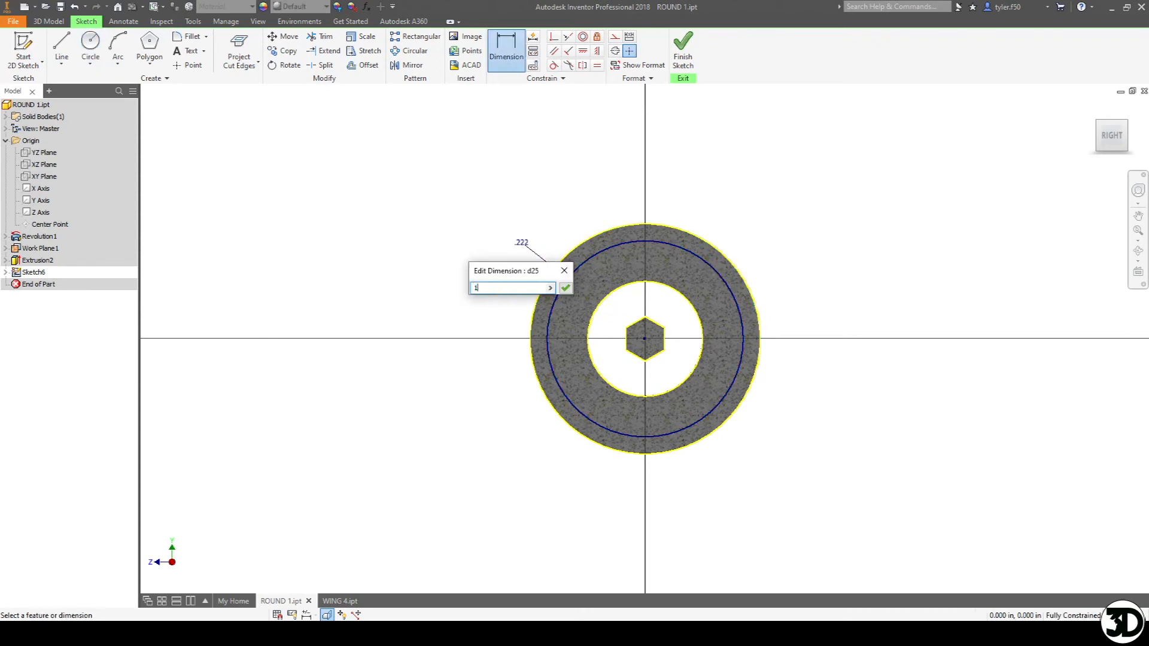
type("/16")
key("Return")
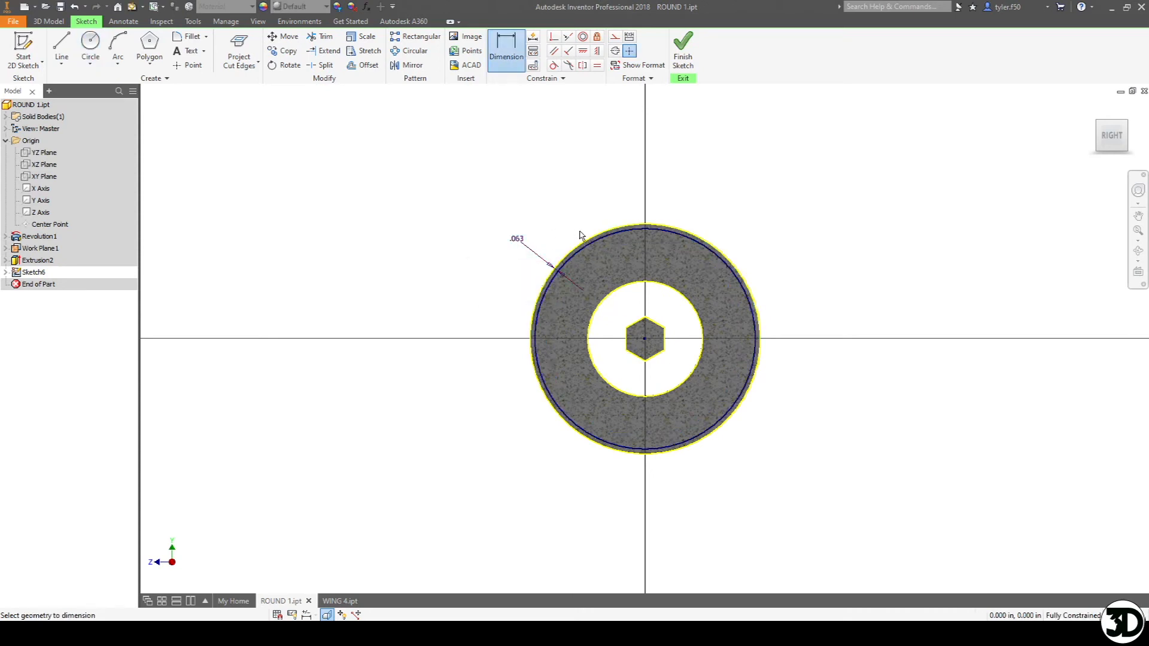
left_click(521, 238)
key("Escape")
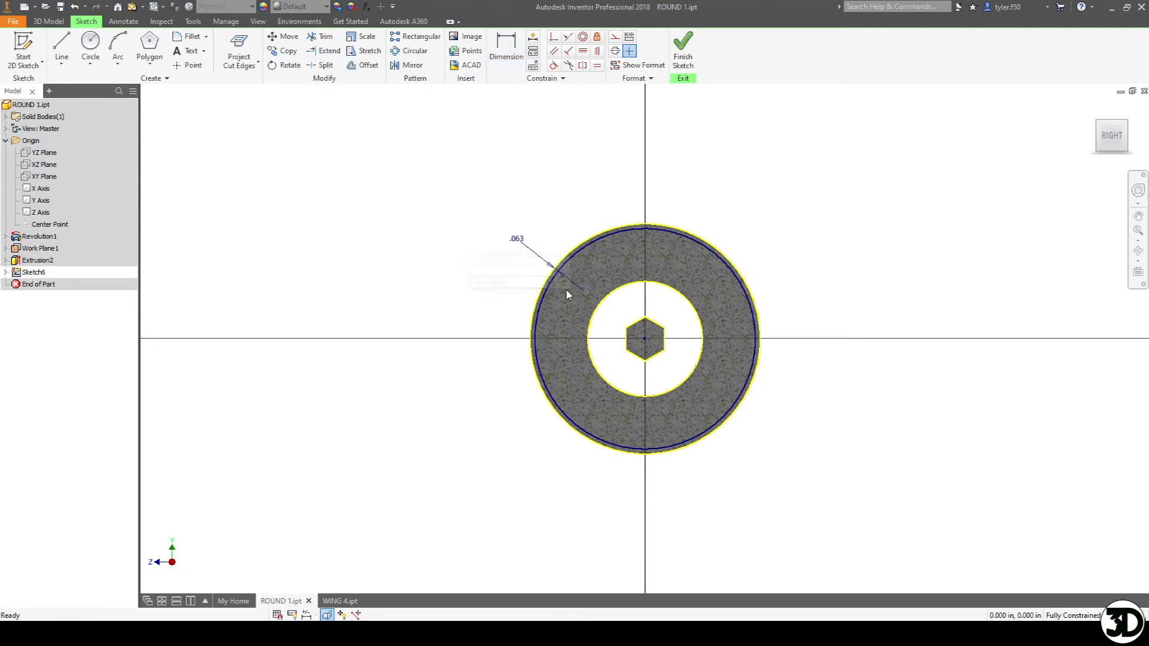
Draw a vertical line through the center across the new circle and trim away the circle's right half
key("l")
left_click(645, 229)
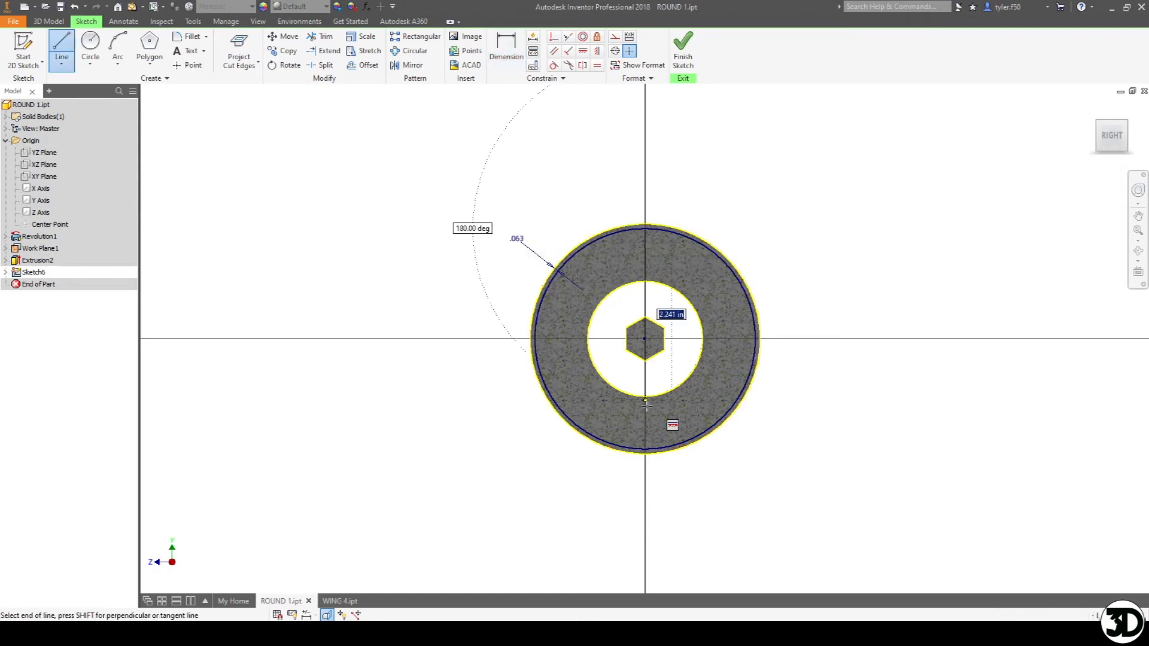
left_click(646, 453)
key("Escape")
key("x")
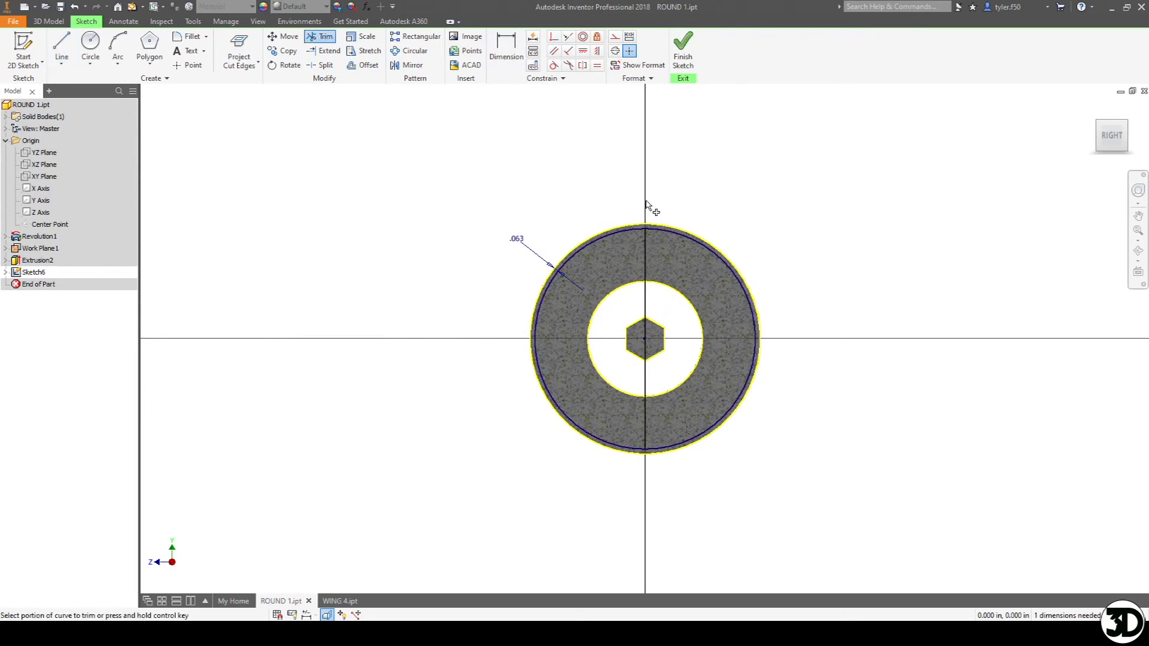
left_click_drag(644, 227, 676, 297)
left_click(724, 258)
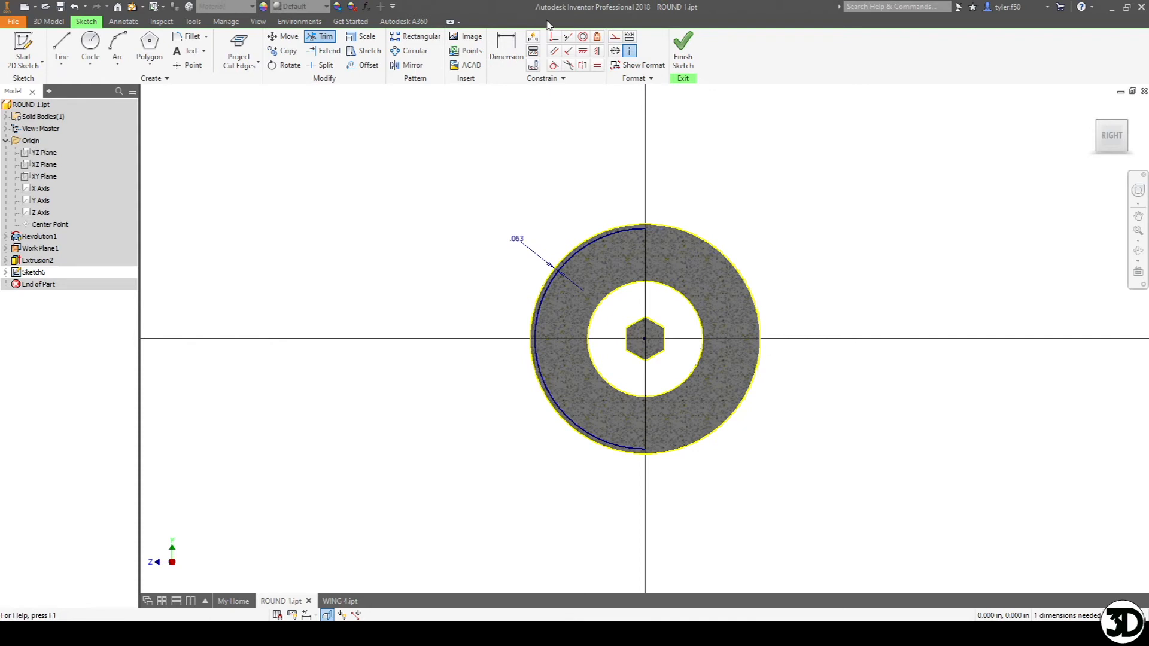
Apply a coincident constraint between the vertical line and the center point at the origin
left_click(555, 38)
left_click(646, 340)
left_click(645, 339)
Revolve the half-disc profile a full turn about the vertical line, joining it to the part
key("r")
left_click(608, 275)
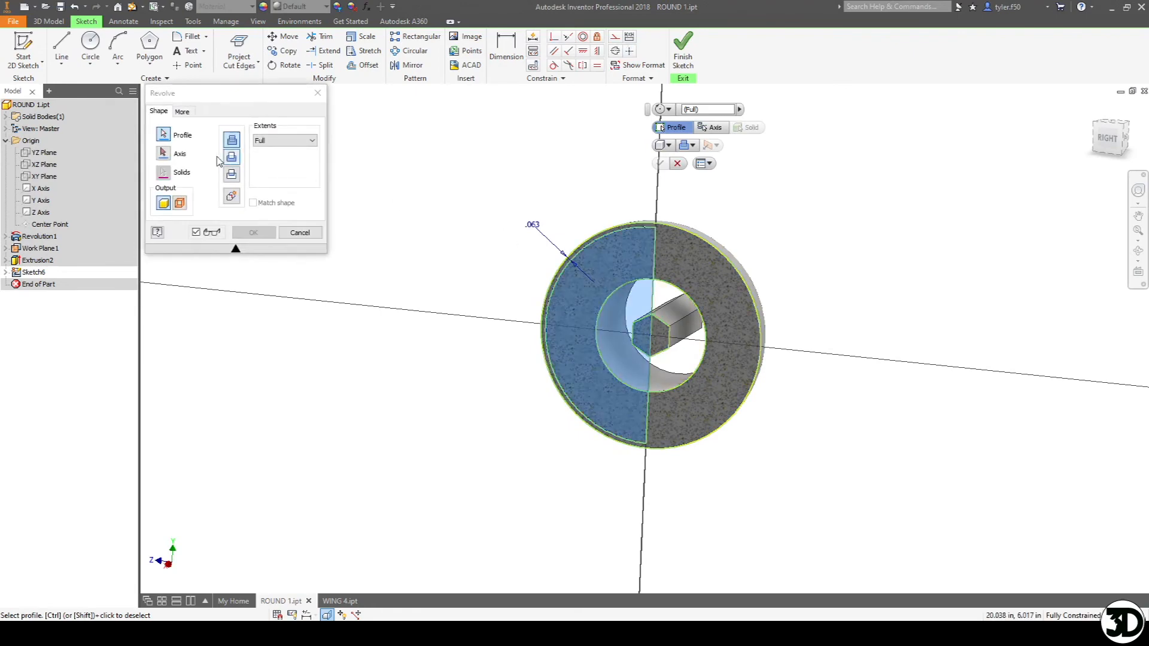
left_click(162, 153)
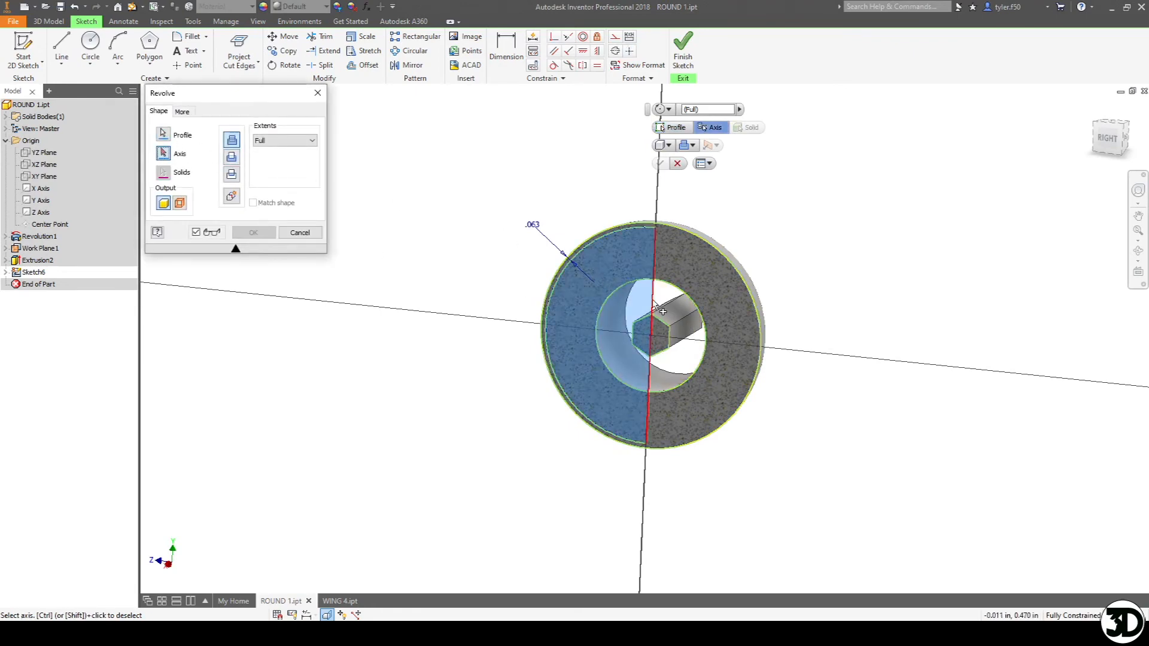
left_click(661, 239)
left_click(253, 232)
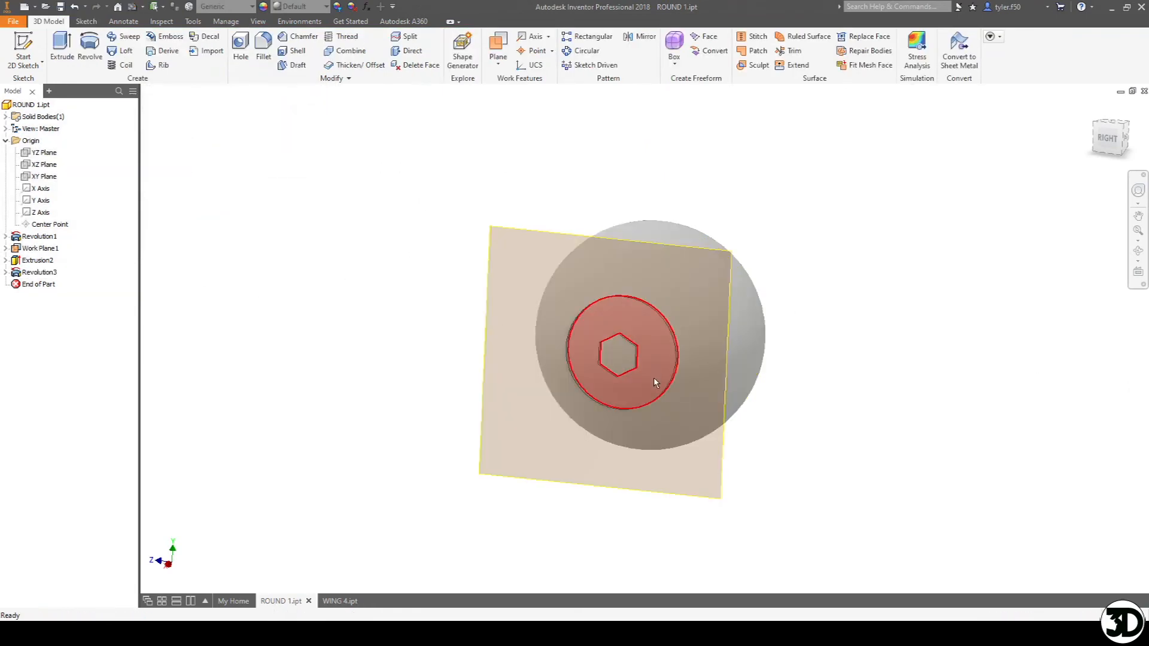
middle_click_drag(713, 390, 671, 384, "shift")
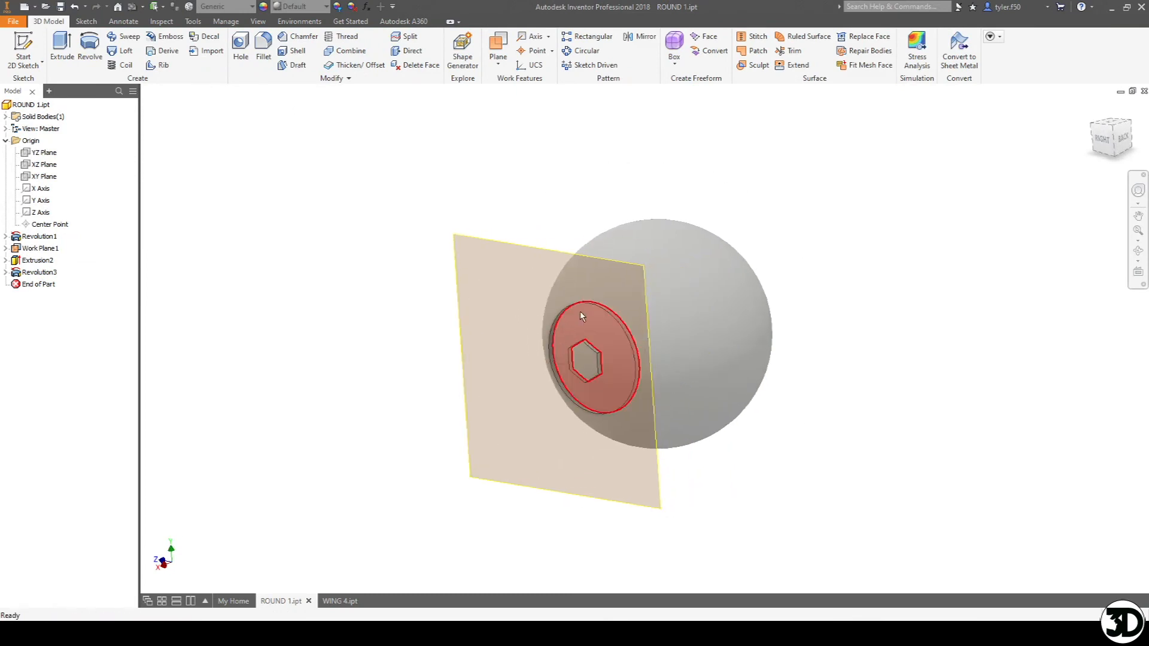
middle_click_drag(735, 462, 694, 458, "shift")
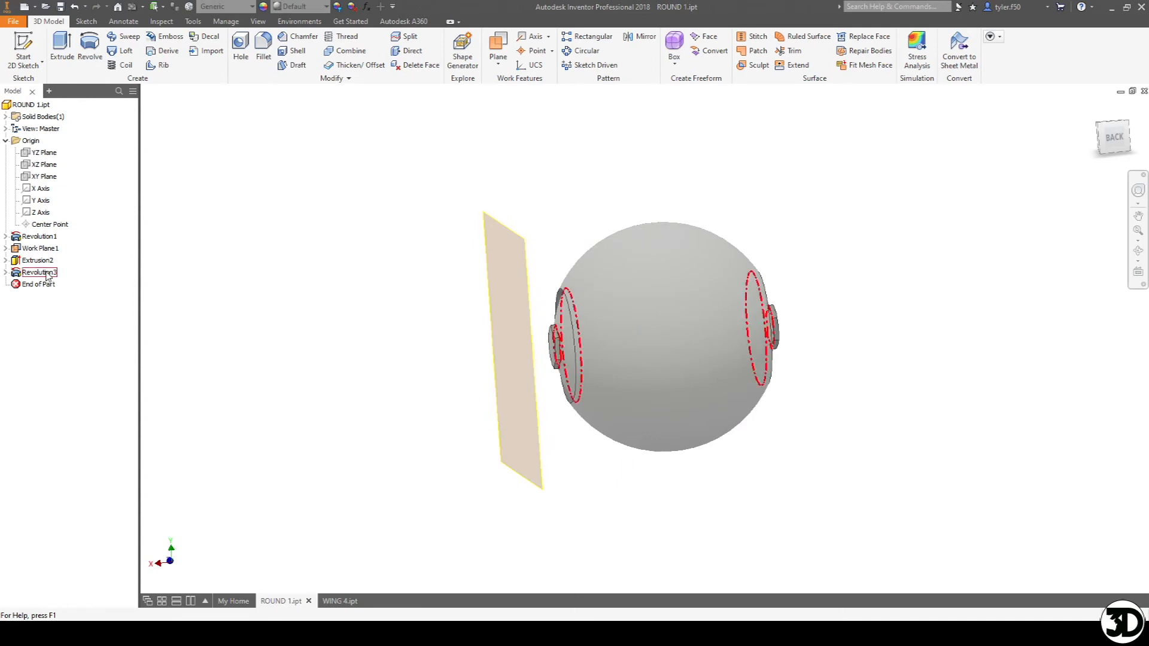
Roll the part back to before the last revolve and start an XY plane sketch with the cut edges projected
left_click_drag(38, 284, 37, 268)
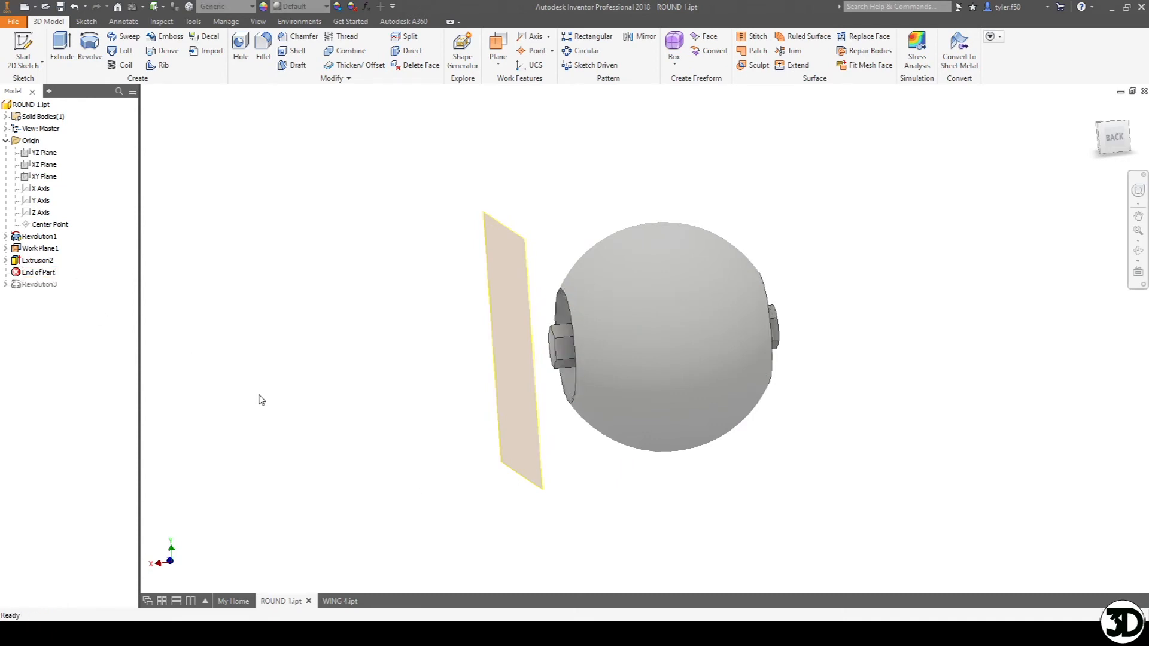
key("s")
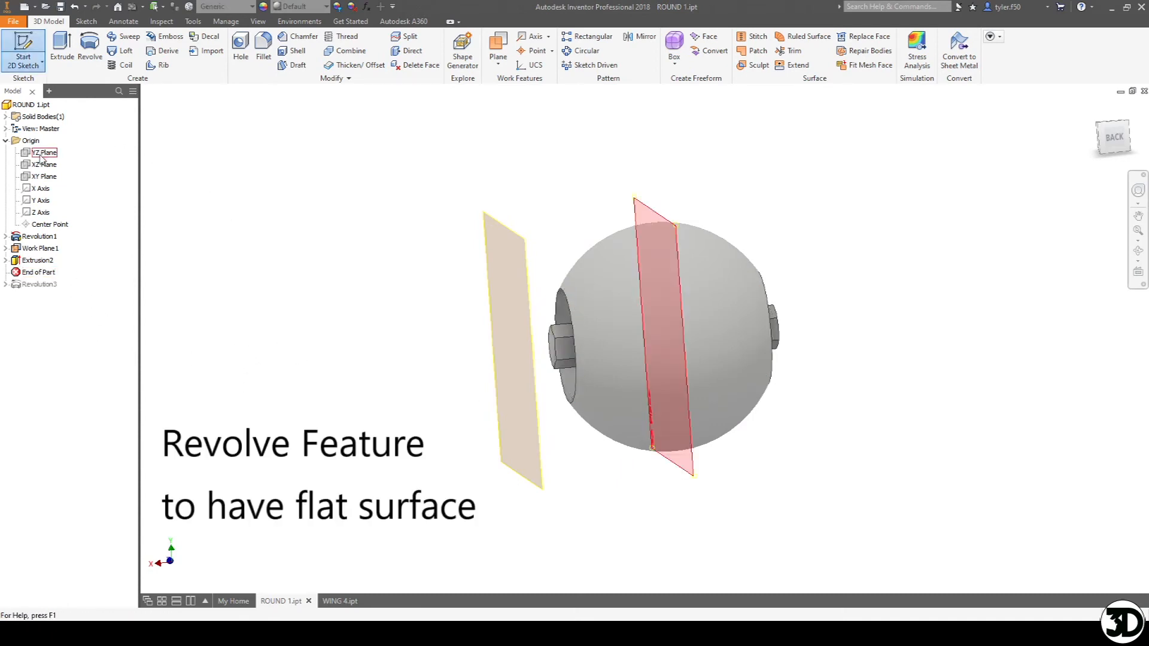
left_click(43, 176)
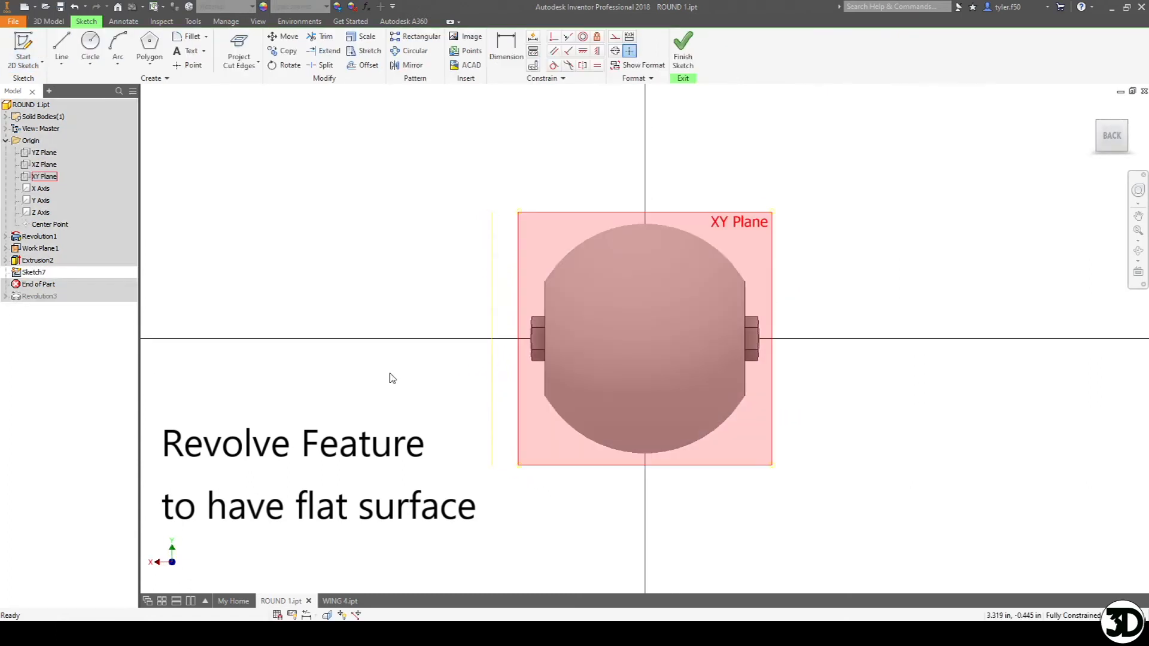
left_click(239, 52)
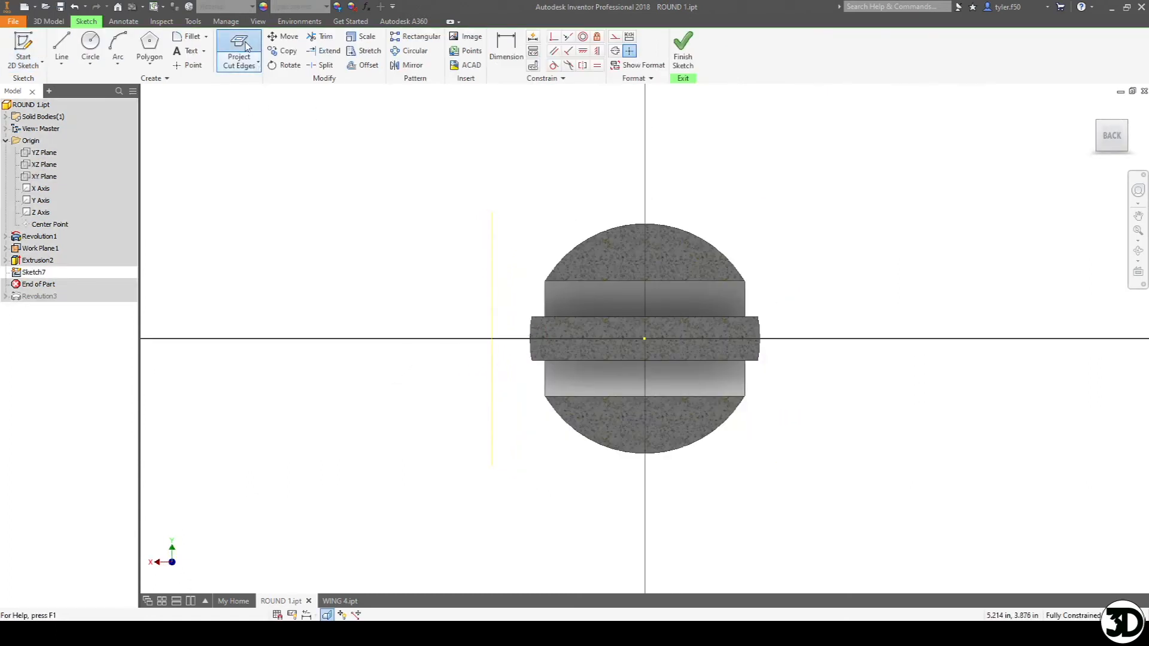
Draw a closed four-sided line outline around the sphere's center, spanning the height of the ring-shaped hole
left_click(62, 48)
left_click(560, 276)
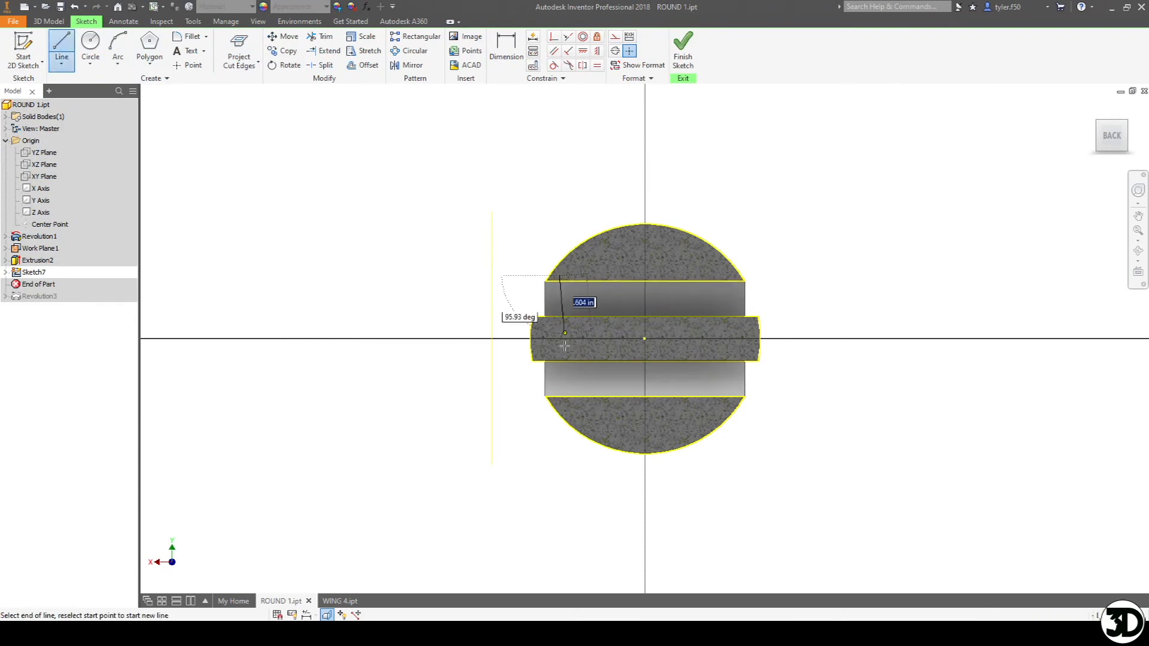
left_click(559, 400)
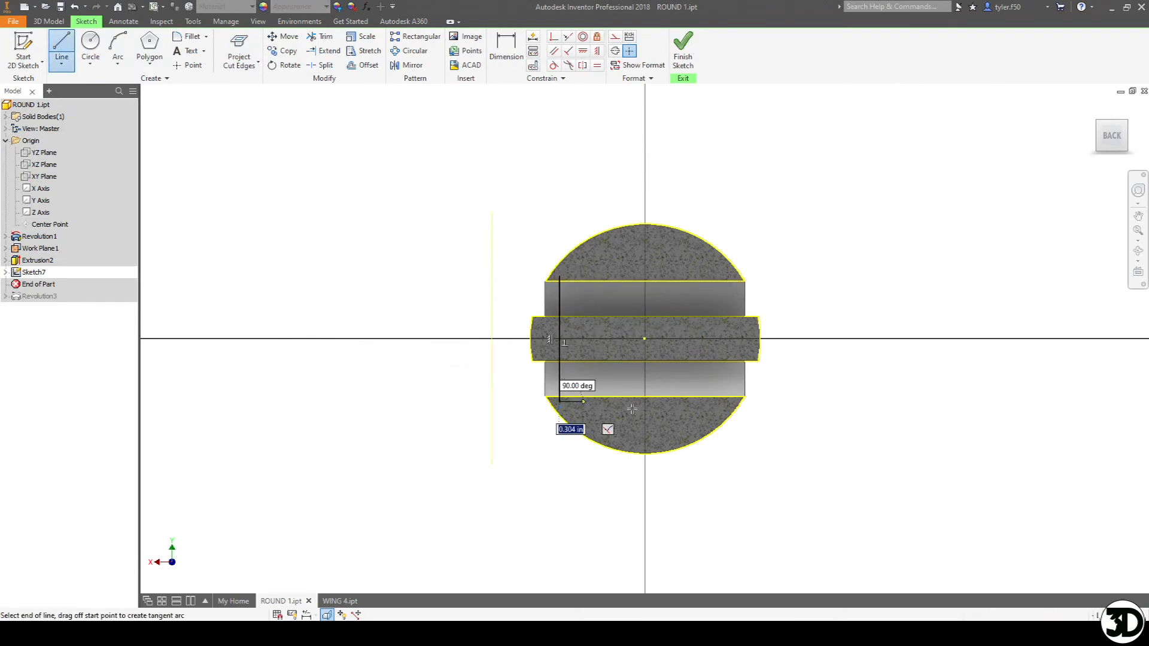
left_click(726, 400)
left_click(727, 272)
left_click(559, 274)
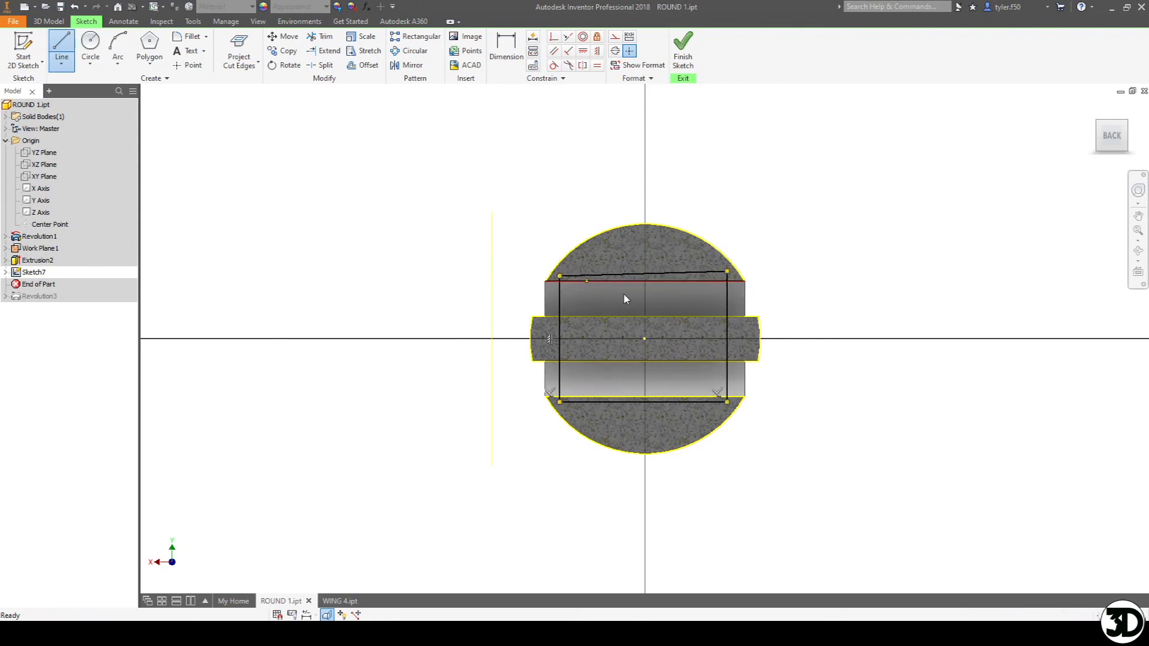
Make the outline's upper and lower lines collinear with the projected edges of the hole
key("Escape")
left_click(609, 281)
left_click(608, 279)
left_click(603, 397)
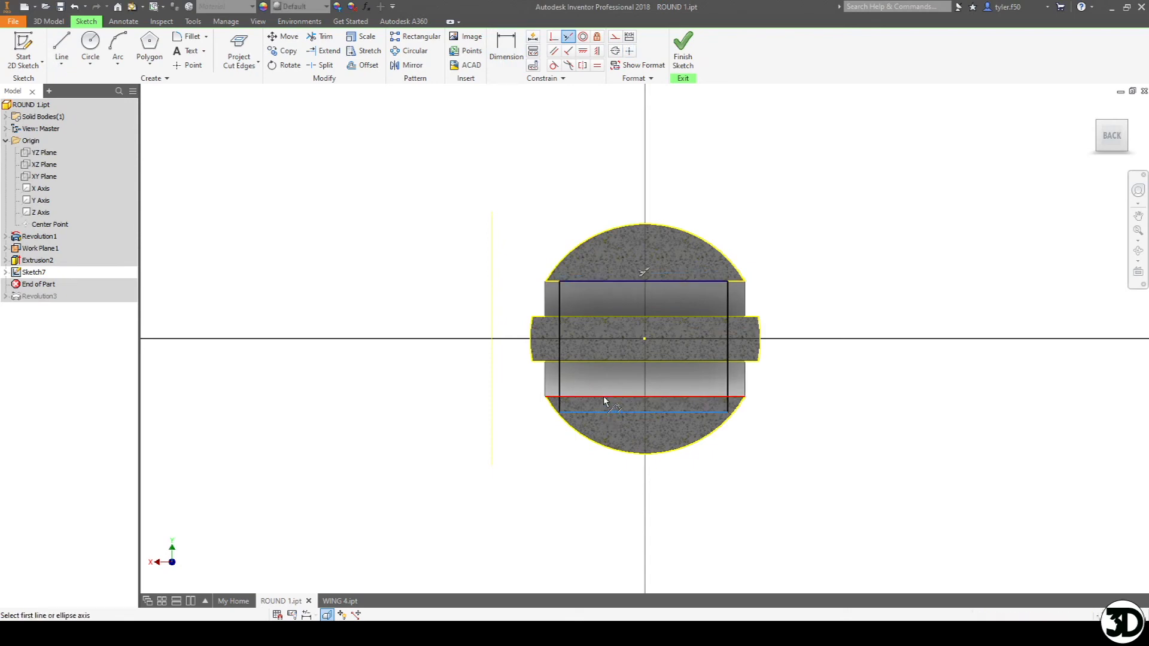
Set both vertical sides 0.125 in inward from the hole's end edges, linking the second dimension to the first, and finish the sketch
key("d")
left_click(560, 377)
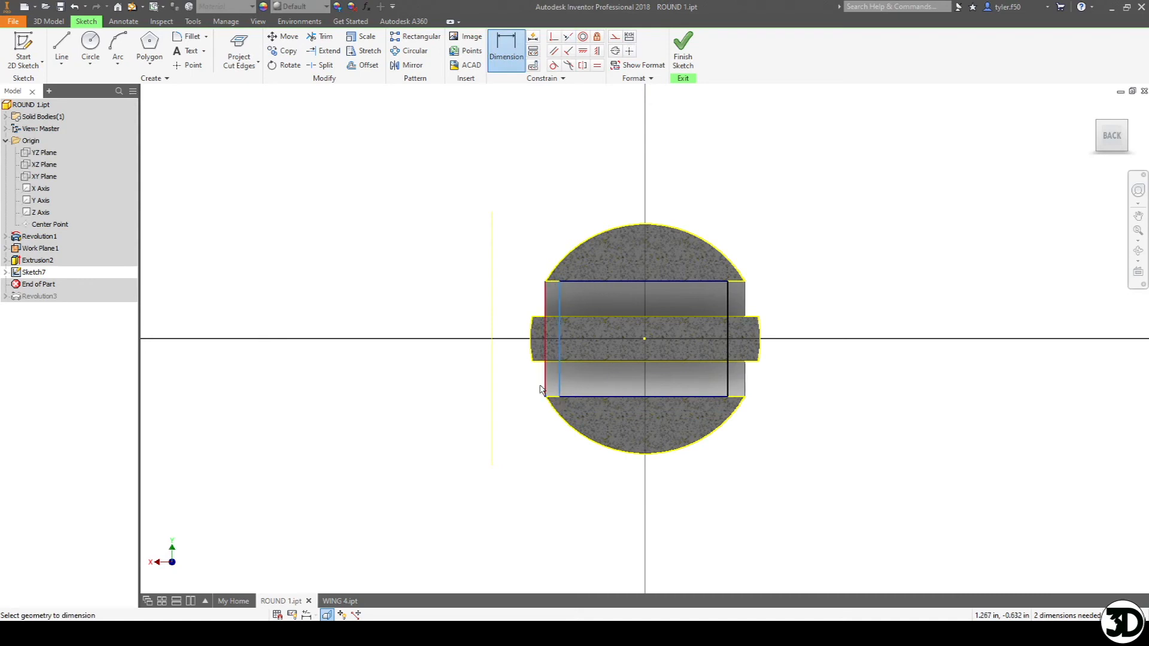
left_click(518, 385)
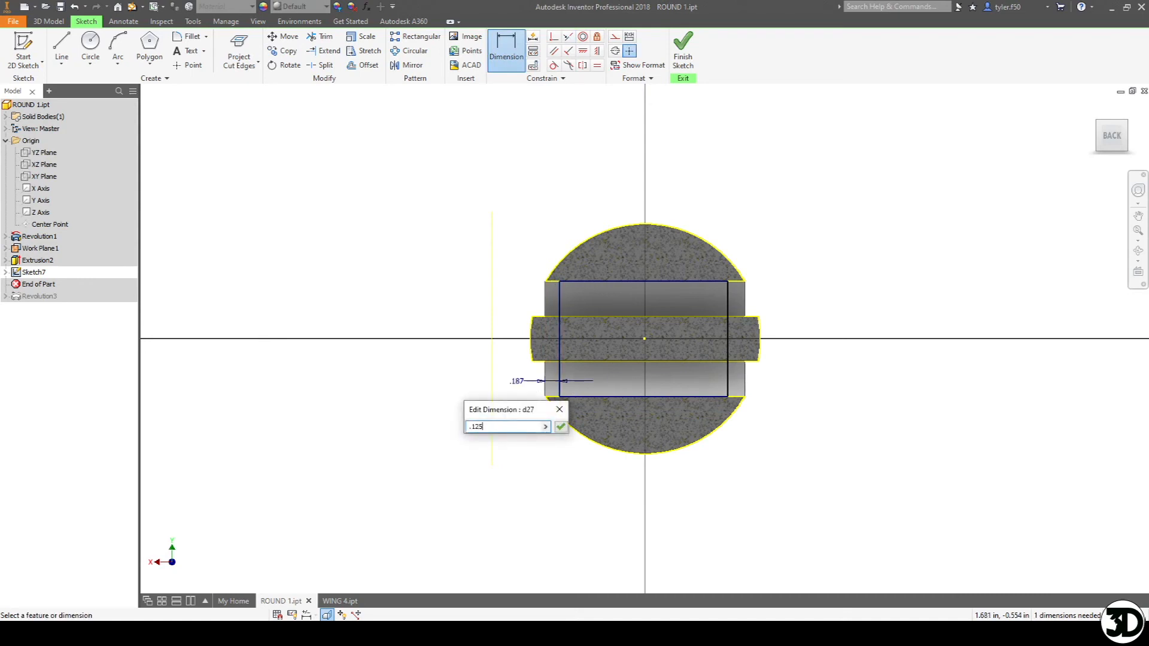
key("Return")
left_click(728, 389)
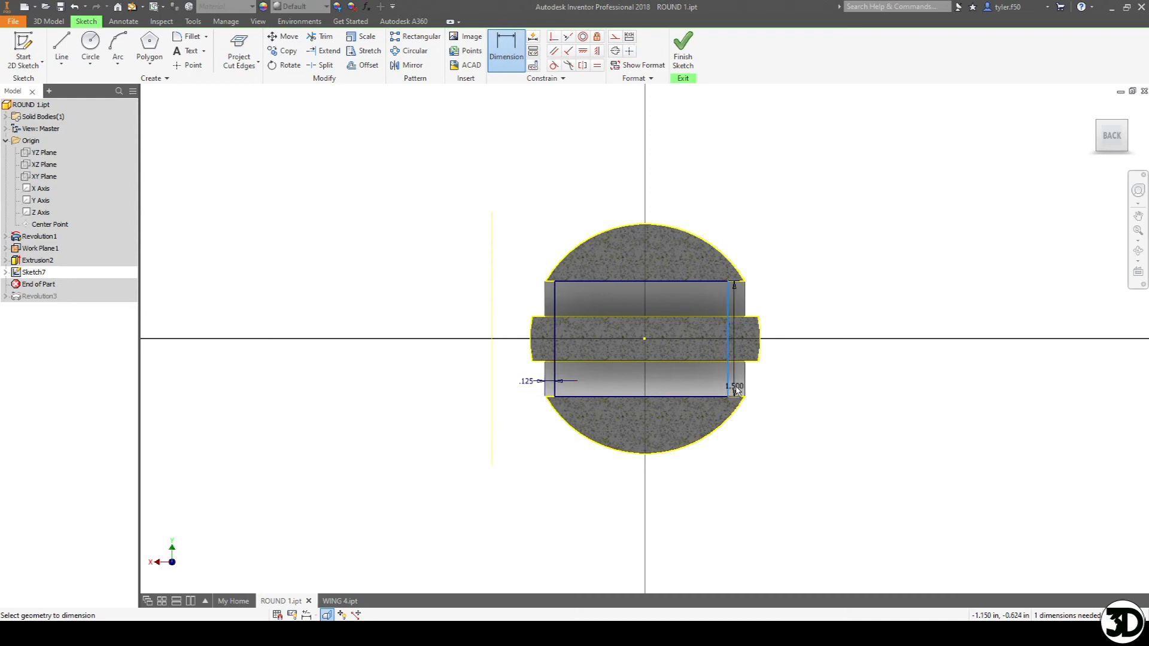
left_click(757, 429)
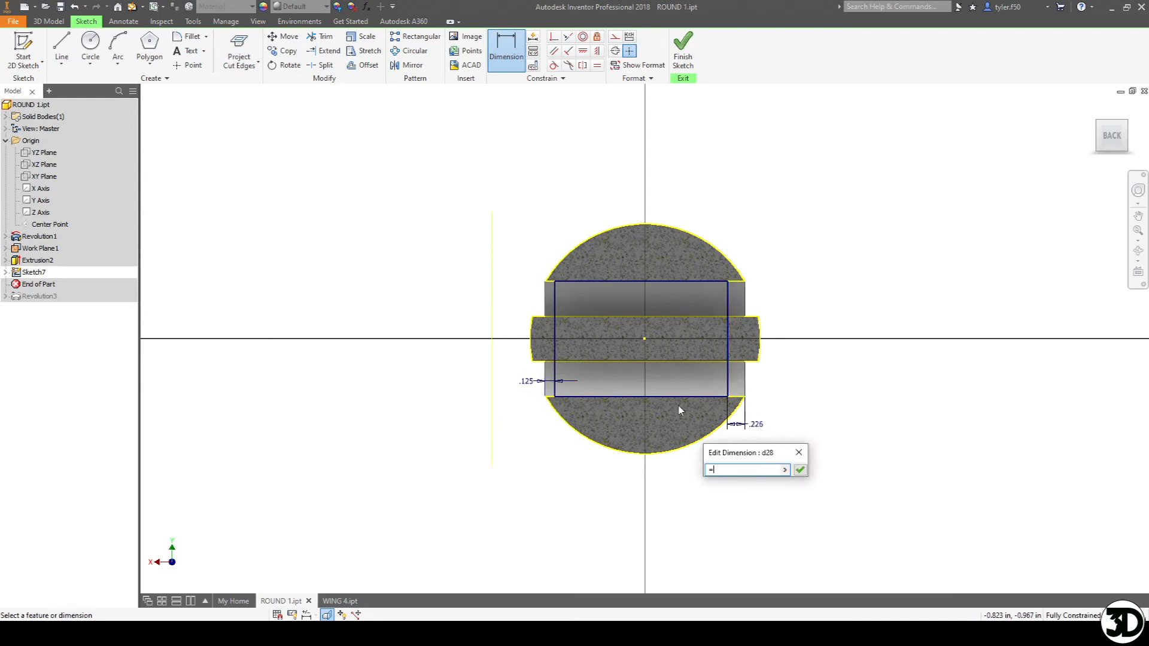
key("Return")
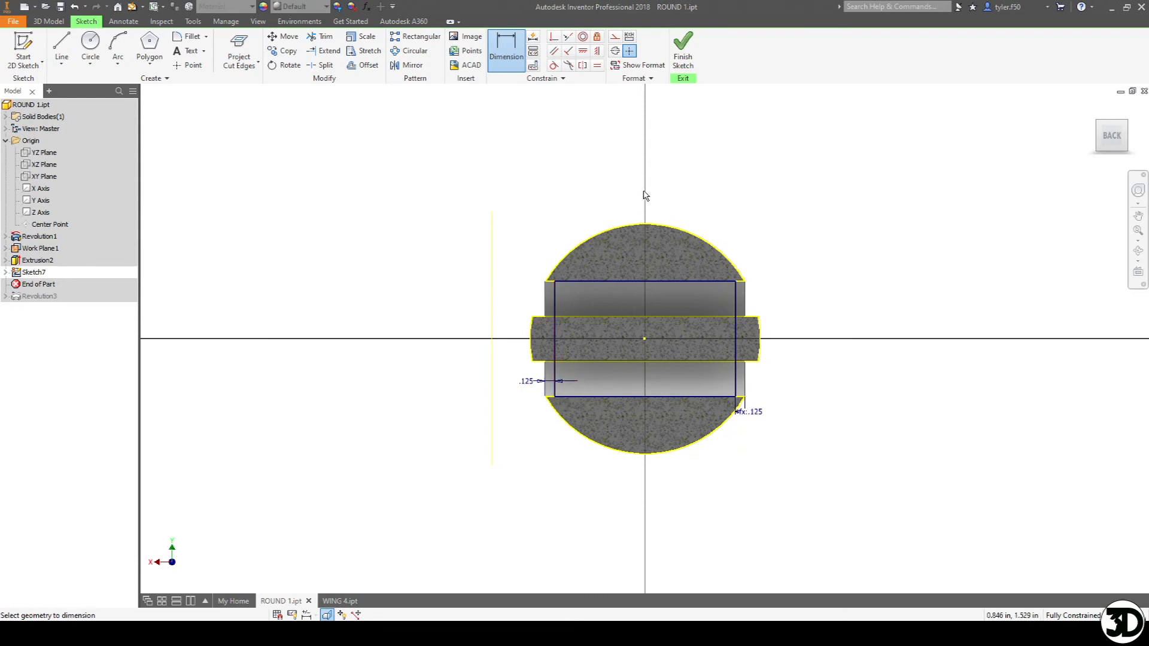
left_click(684, 61)
middle_click_drag(613, 337, 641, 377, "shift")
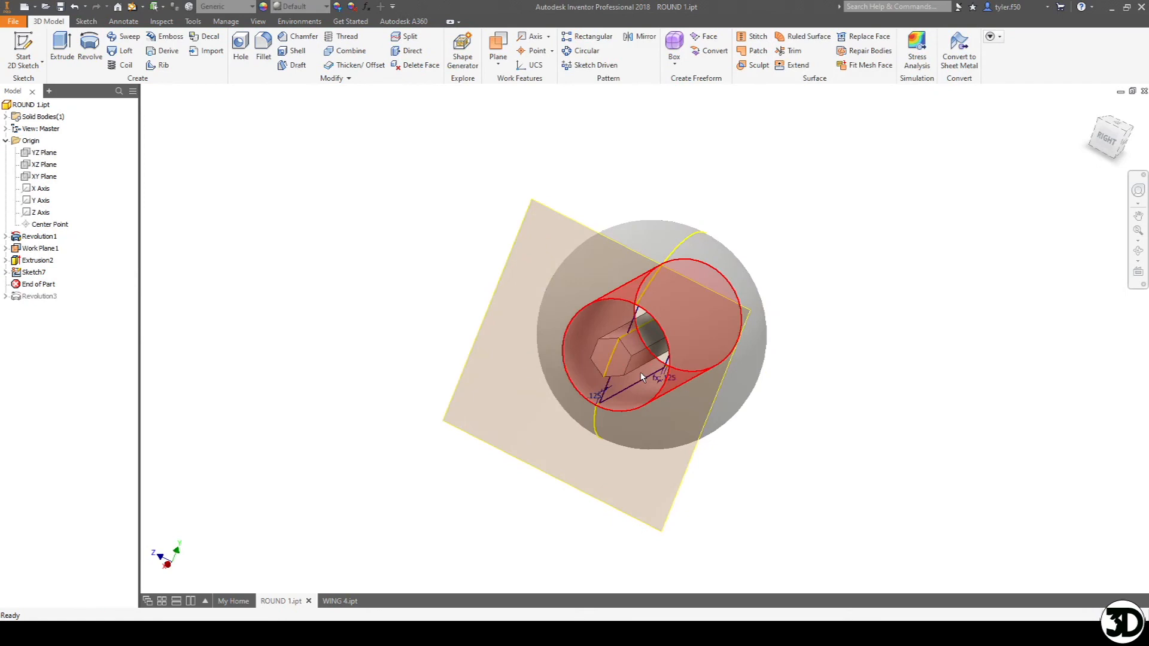
Reopen the latest sketch, add a horizontal centerline through the sphere's center between the outline's vertical sides, and finish the sketch
key("e")
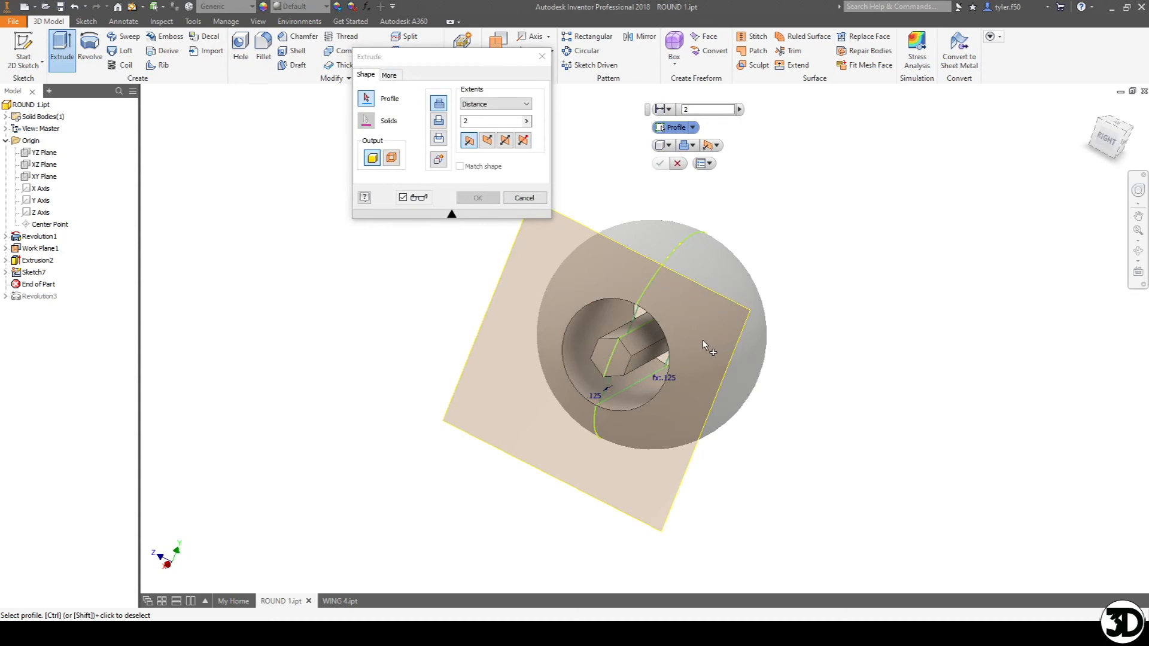
left_click(523, 199)
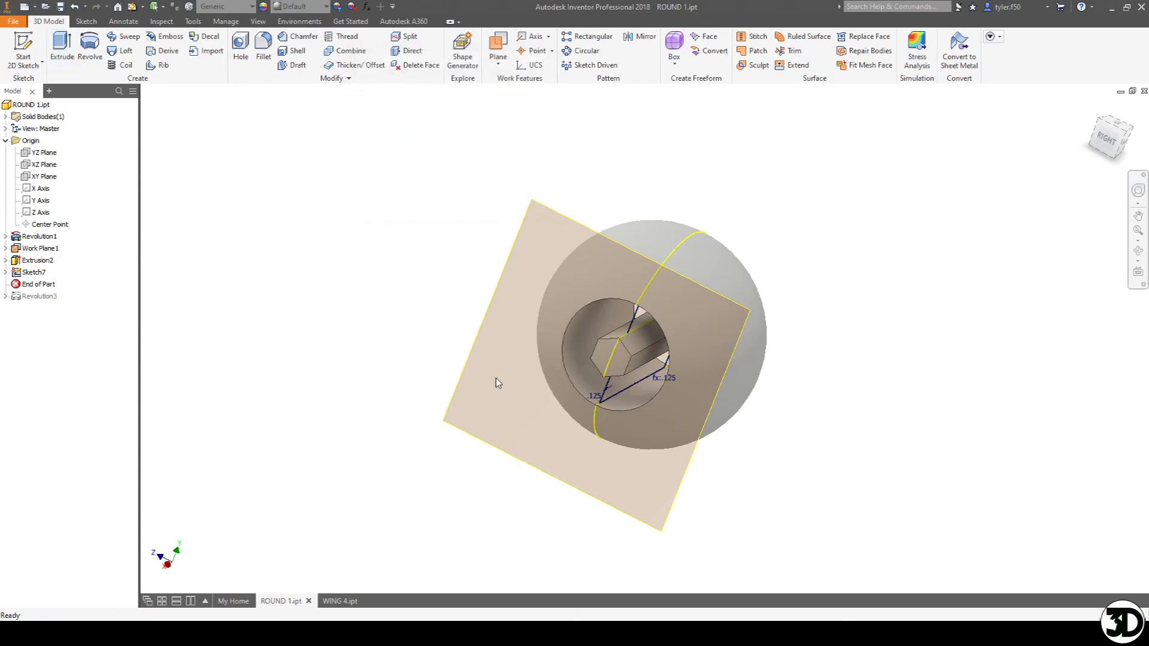
key("s")
left_click(36, 272)
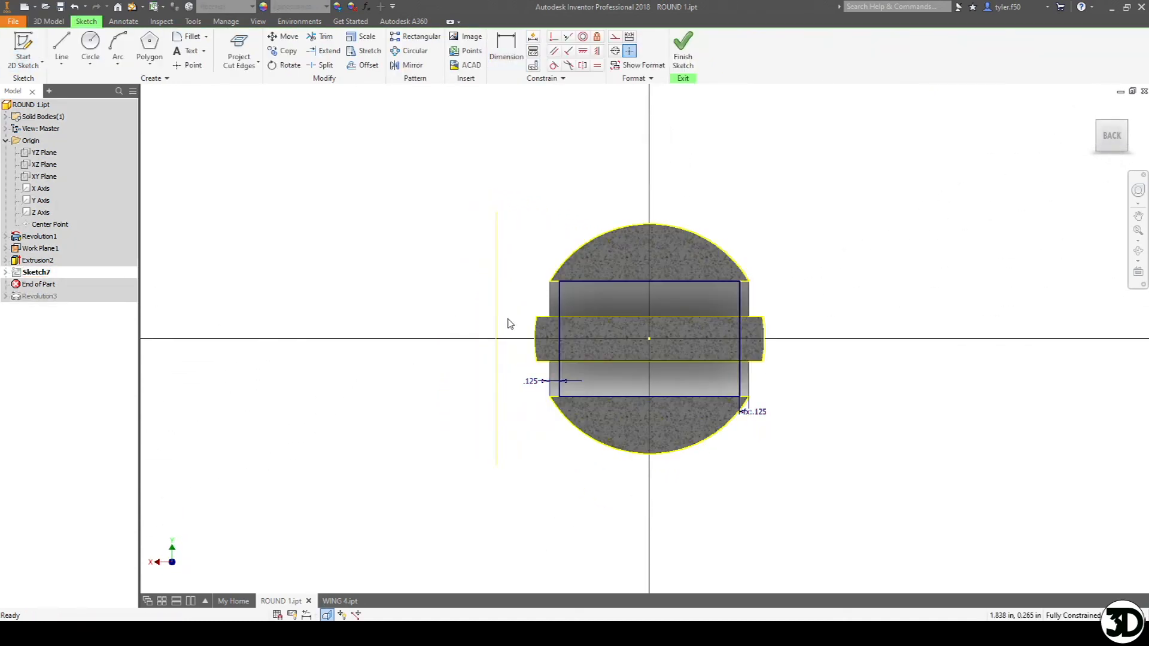
key("l")
left_click(560, 339)
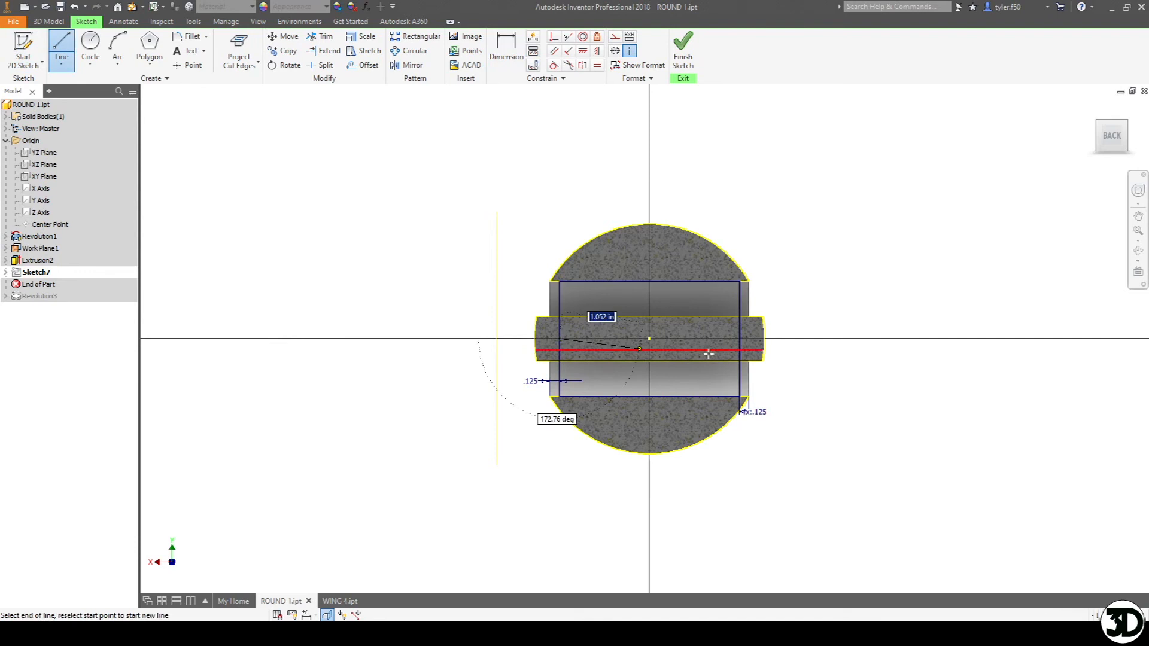
left_click(740, 339)
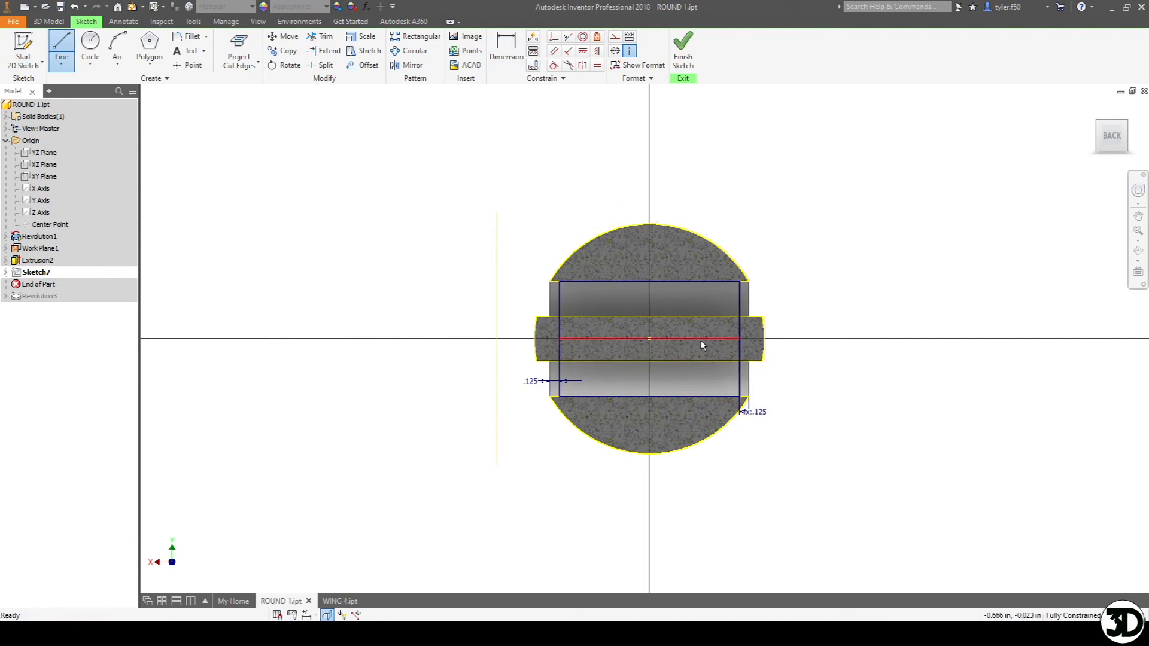
key("Escape")
left_click(629, 51)
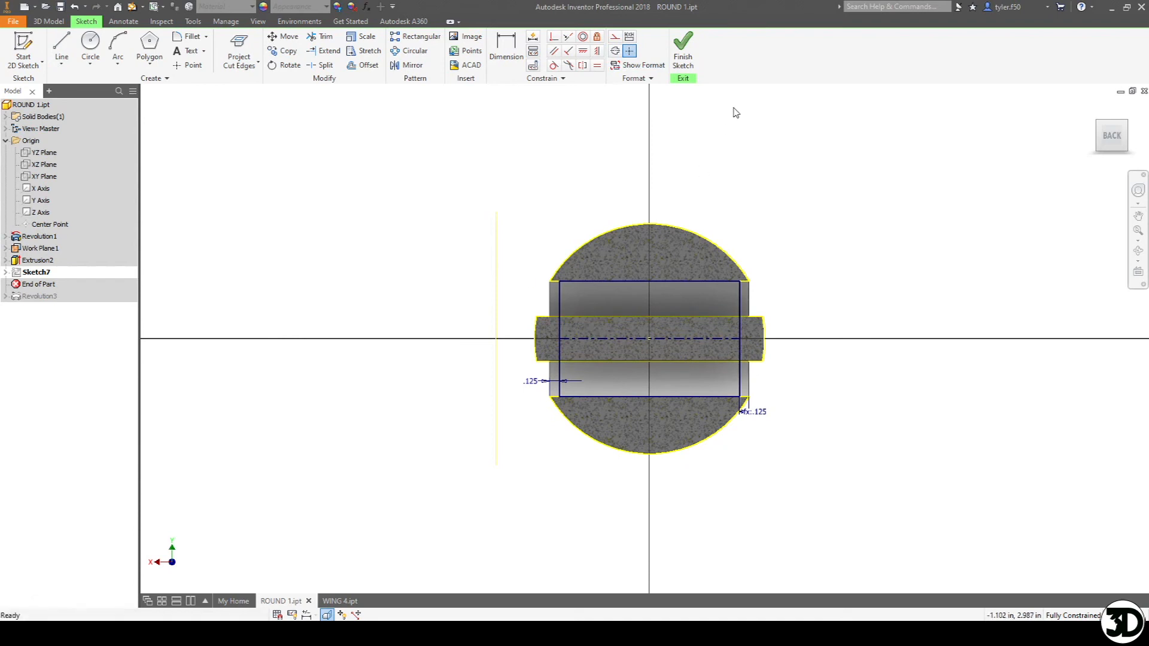
left_click(683, 51)
Revolve the upper half of the outline a full turn around the centerline, joining it to the part
key("r")
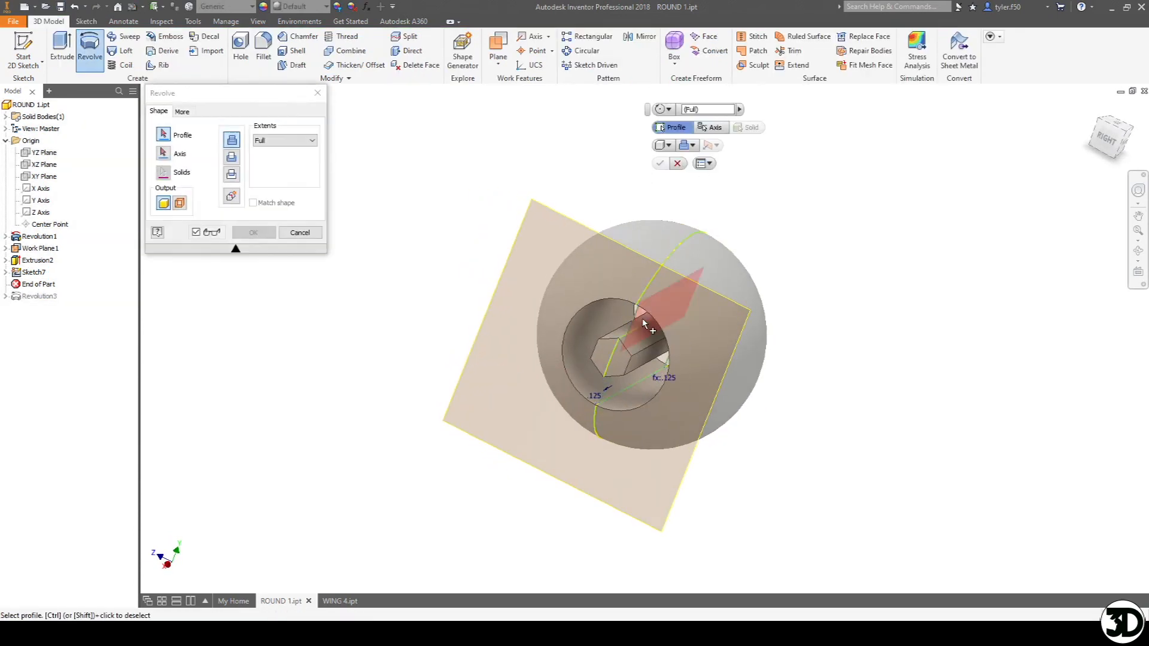
left_click(165, 153)
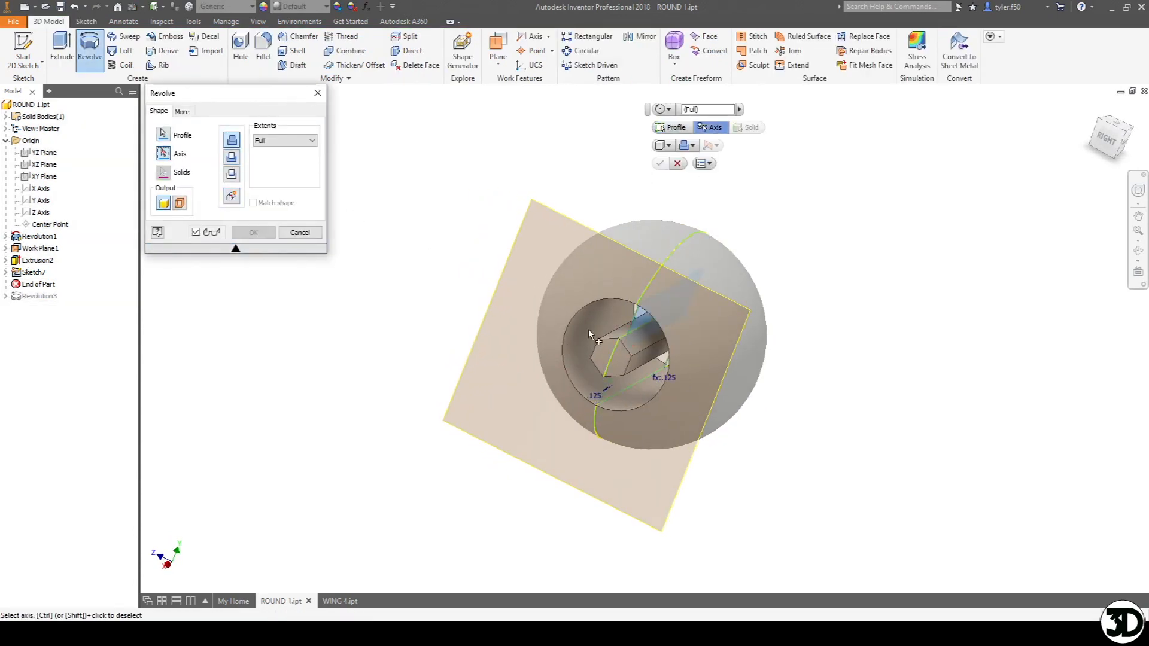
left_click(630, 348)
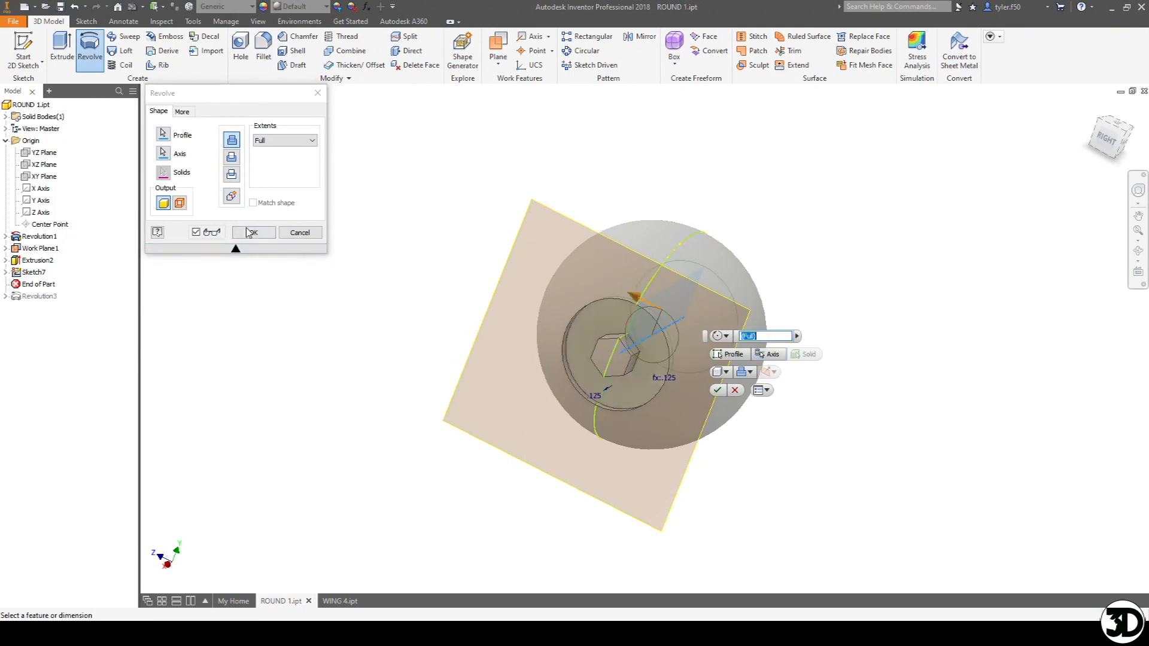
key("Return")
Start a sketch on the XY plane and slice the graphics to expose the sphere's cross-section
middle_click_drag(574, 354, 718, 302, "shift")
scroll(699, 317, "down", 3)
middle_click_drag(691, 328, 444, 310)
middle_click_drag(500, 333, 597, 421, "shift")
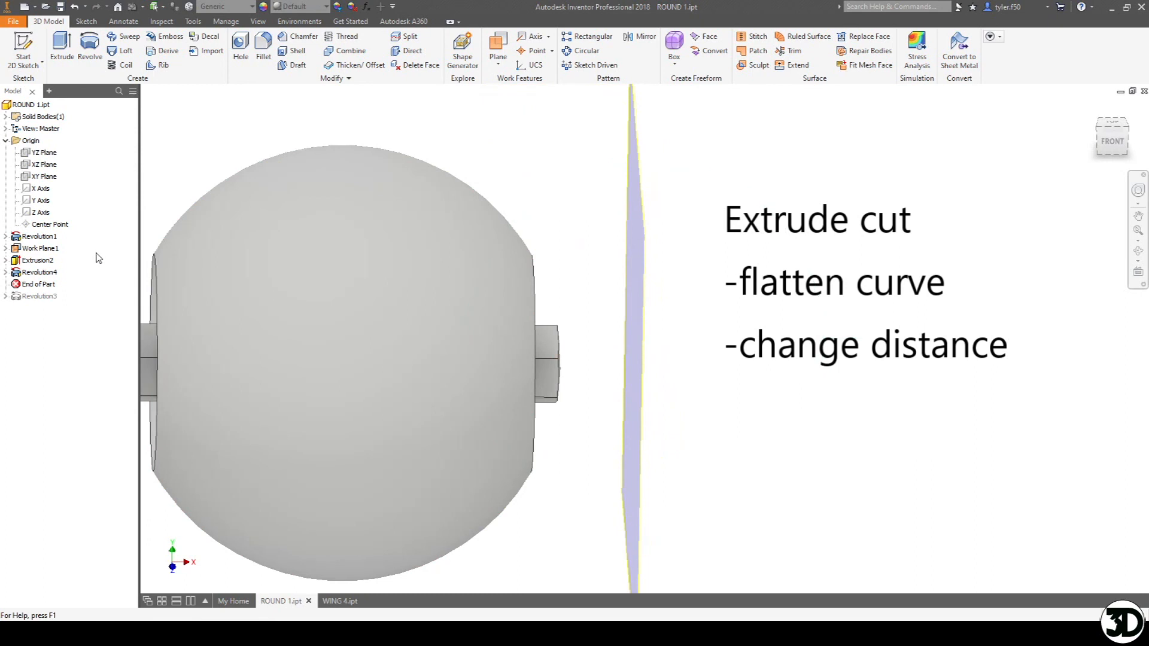
left_click(23, 51)
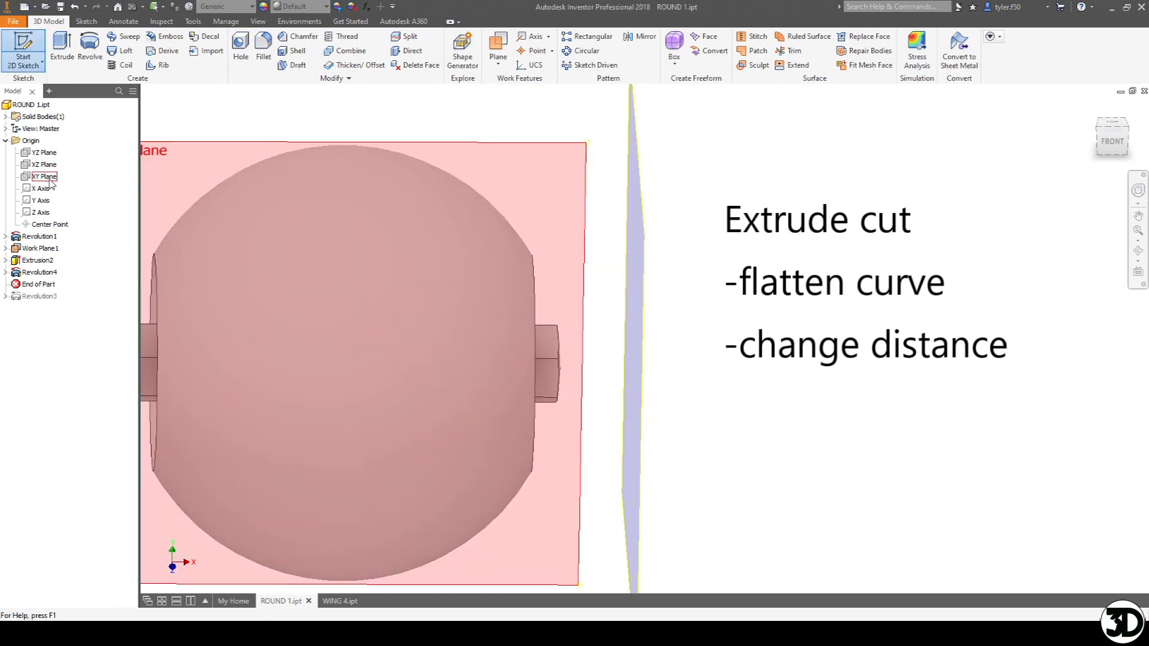
left_click(44, 176)
key("F7")
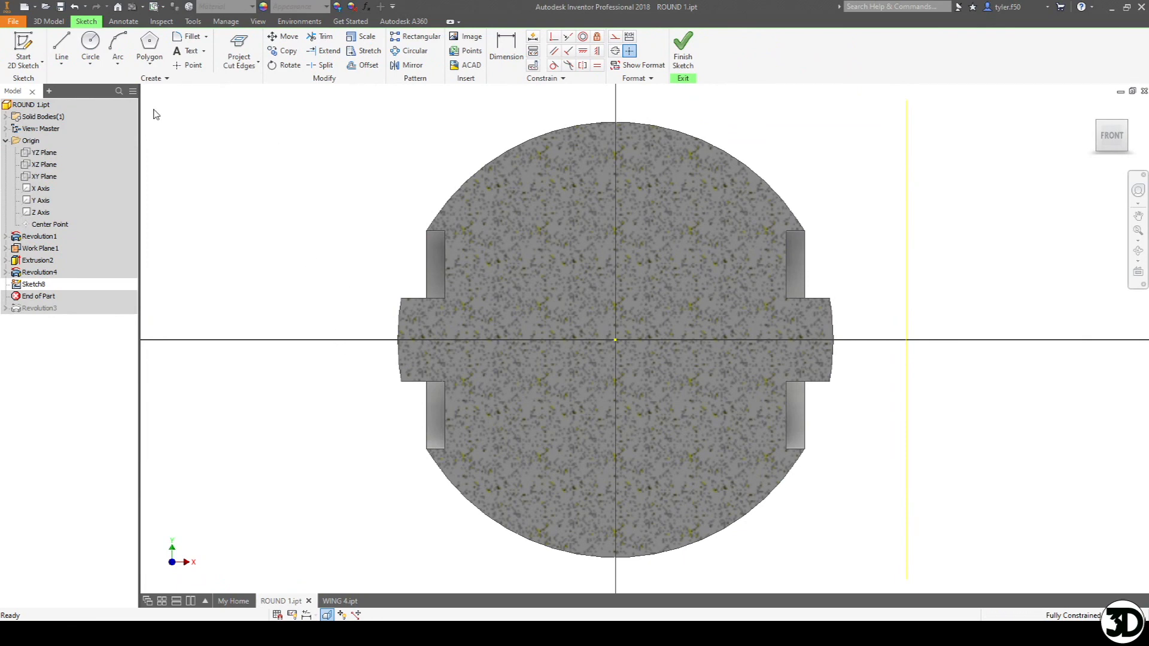
Draw a rectangle overlapping each end of the hexagonal post and project the section's cut edges
left_click(150, 68)
left_click(171, 87)
left_click(311, 253)
left_click(410, 450)
left_click(889, 469)
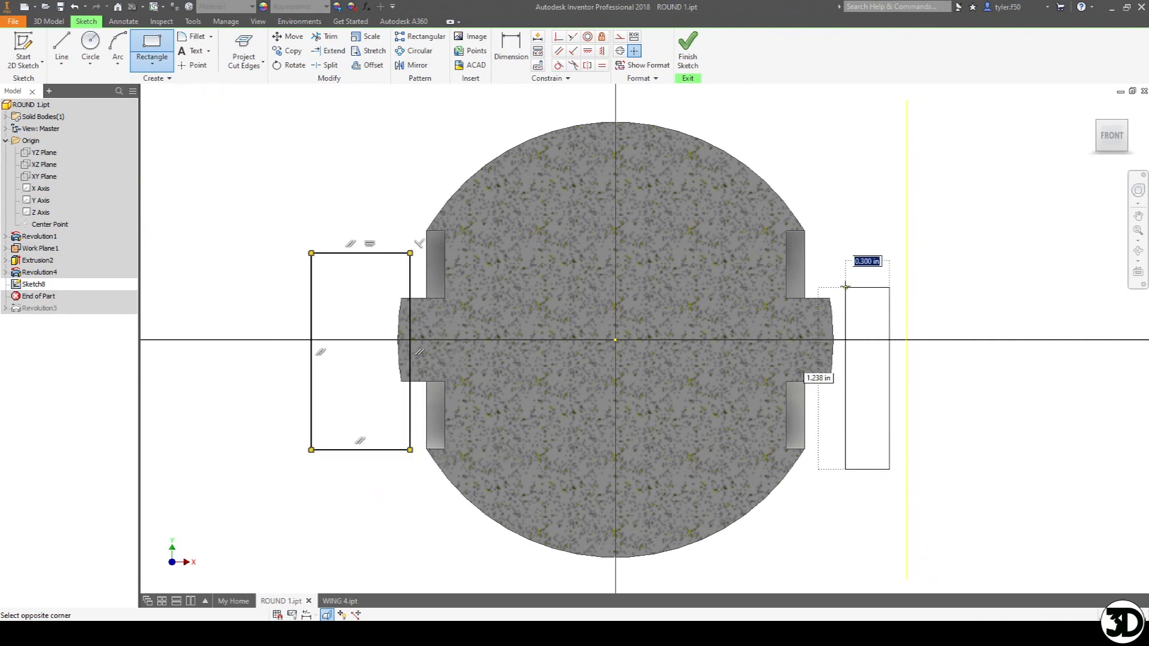
left_click(821, 240)
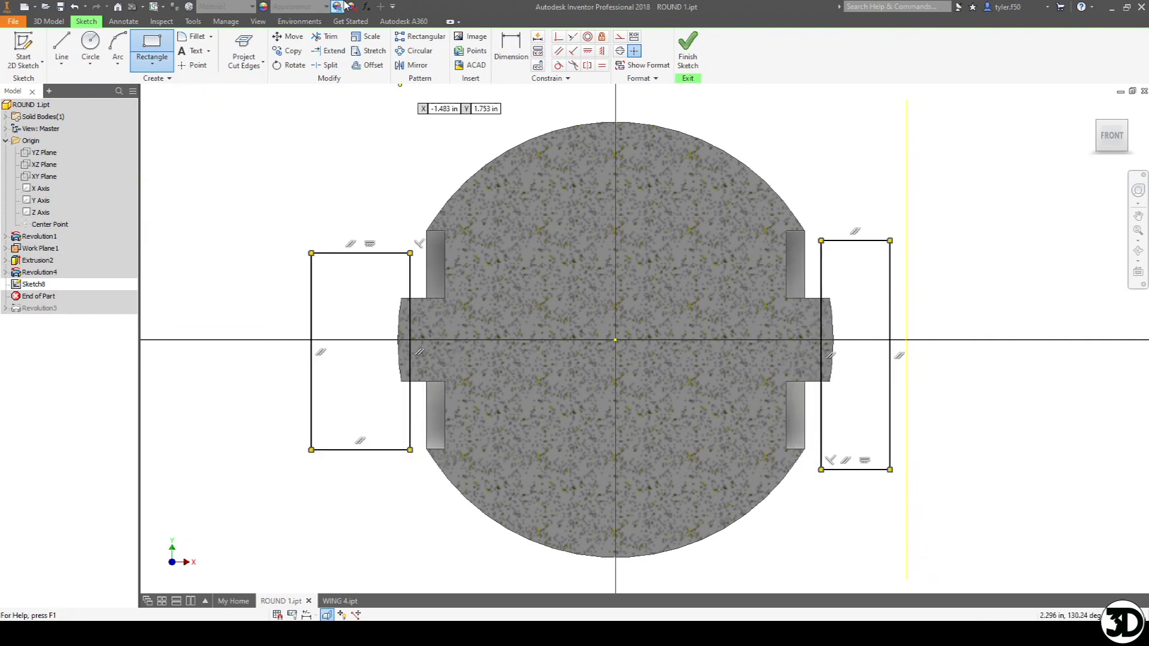
key("Escape")
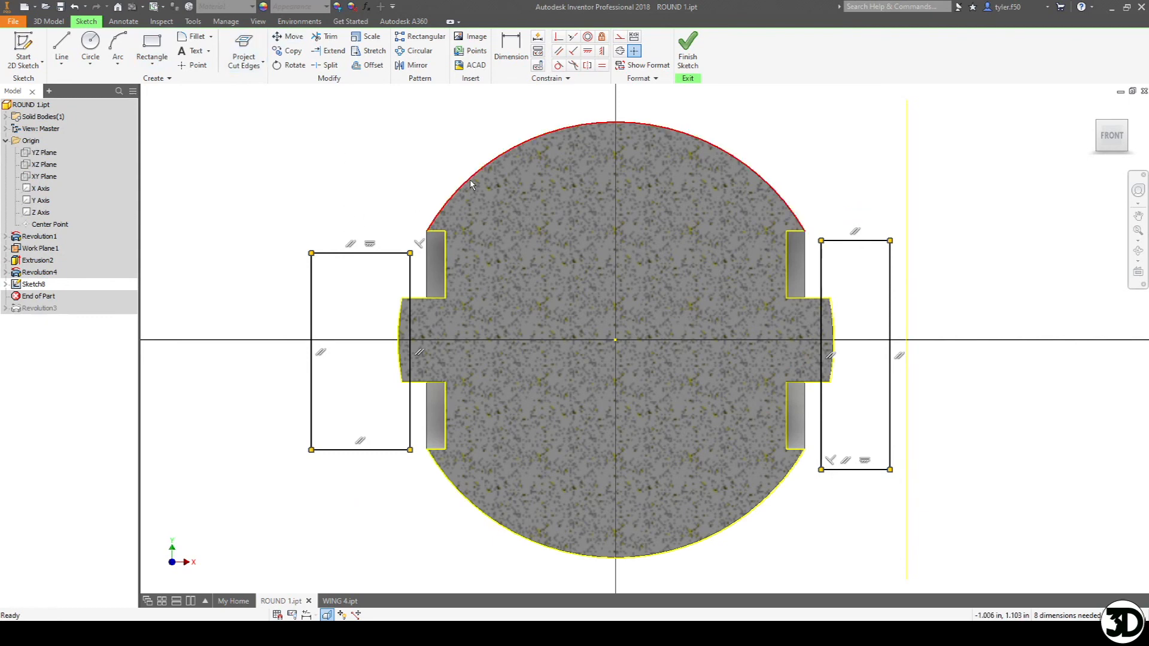
Dimension each rectangle's inner vertical side 1/8 in outward from the adjacent end edge of the ring-shaped recess
key("d")
left_click(410, 264)
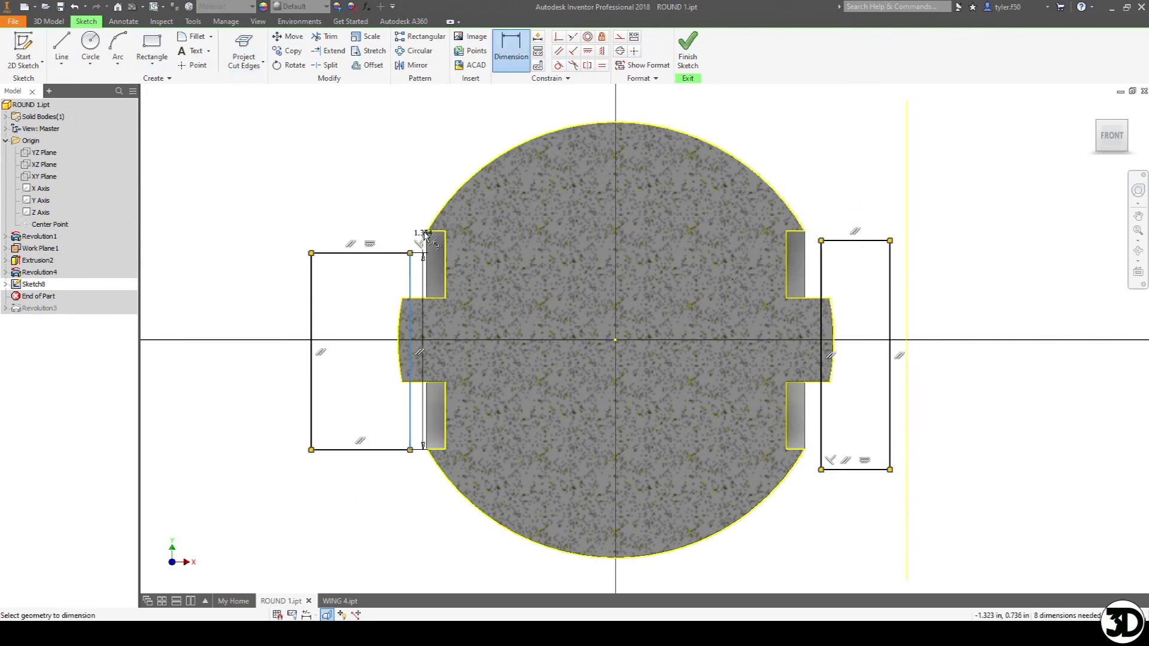
left_click(426, 239)
left_click(405, 207)
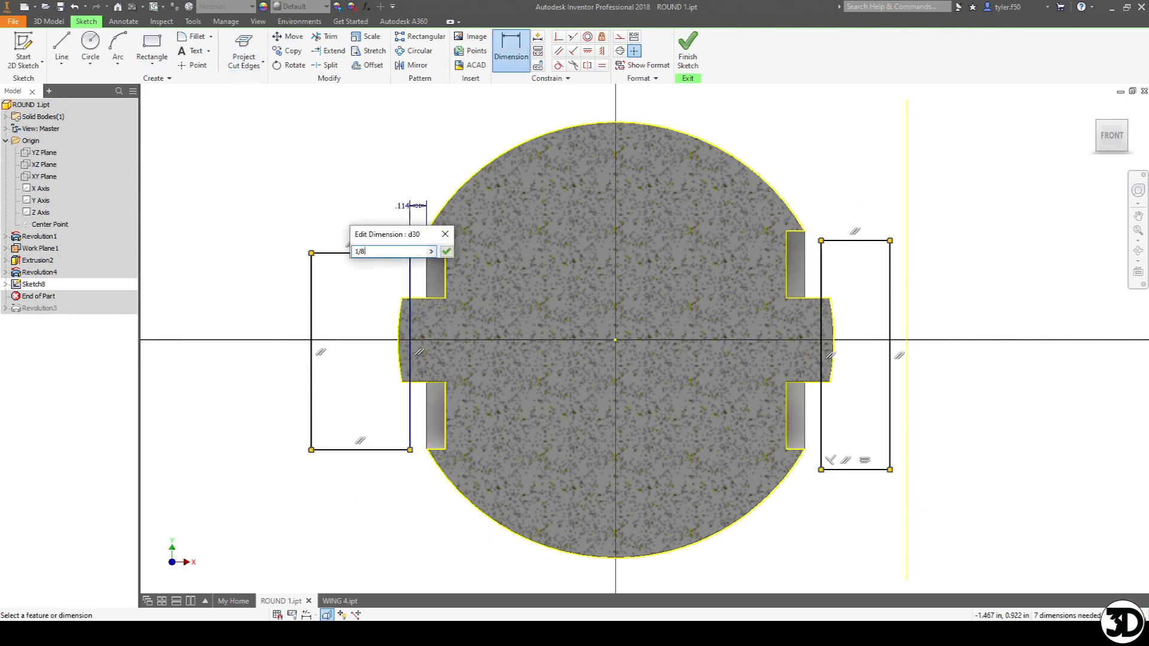
key("Return")
left_click(821, 257)
left_click(805, 237)
left_click(815, 195)
type("1")
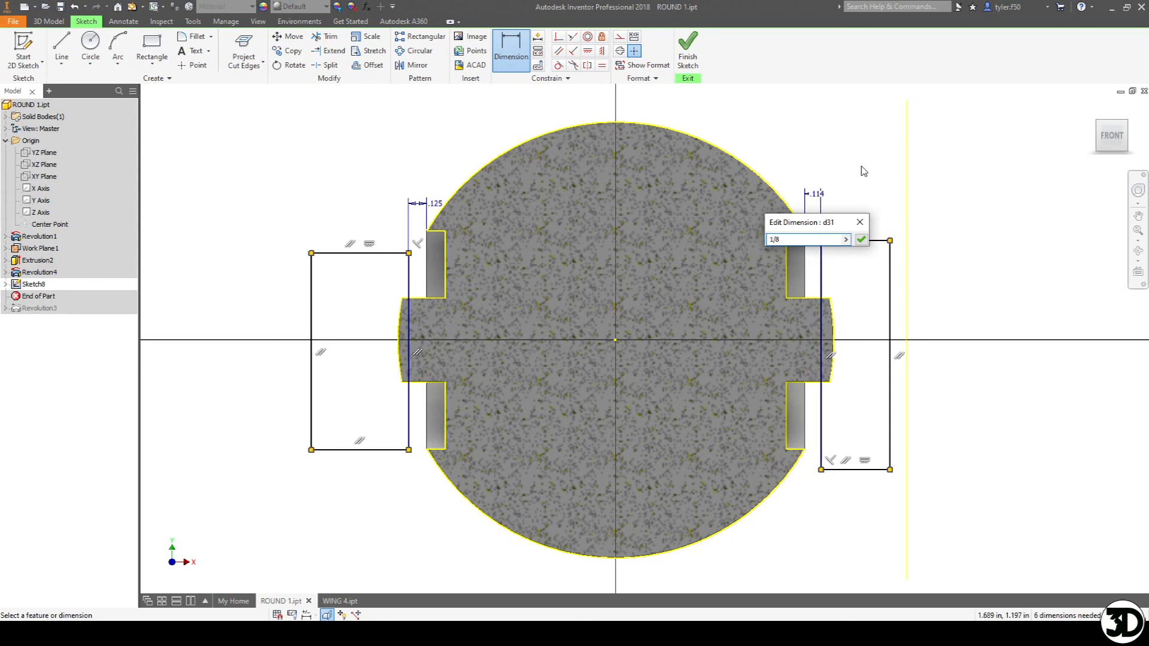
type("/8")
key("Return")
middle_click_drag(782, 185, 643, 310, "shift")
key("r")
left_click(643, 311)
mouse_move(157, 368)
middle_mouse_down()
mouse_move(289, 355)
mouse_move(379, 323)
middle_mouse_up()
left_click(379, 323)
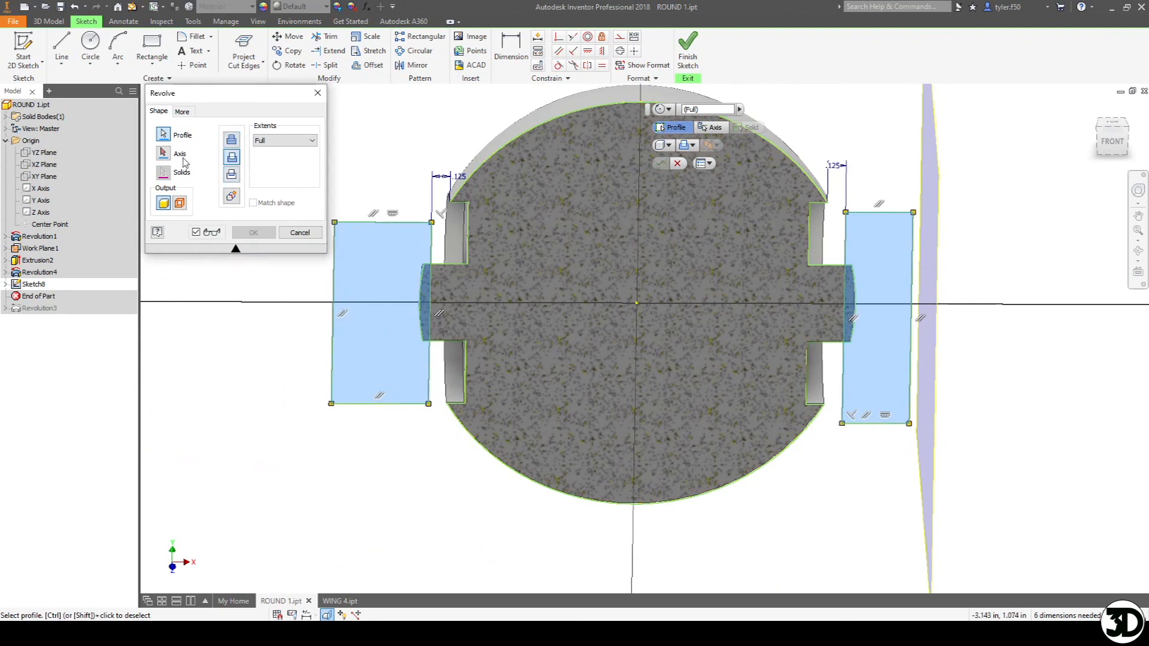
left_click(305, 233)
Extrude-cut both rectangles symmetrically over a 2 in distance to trim the curved ends of the hexagonal post flat
key("e")
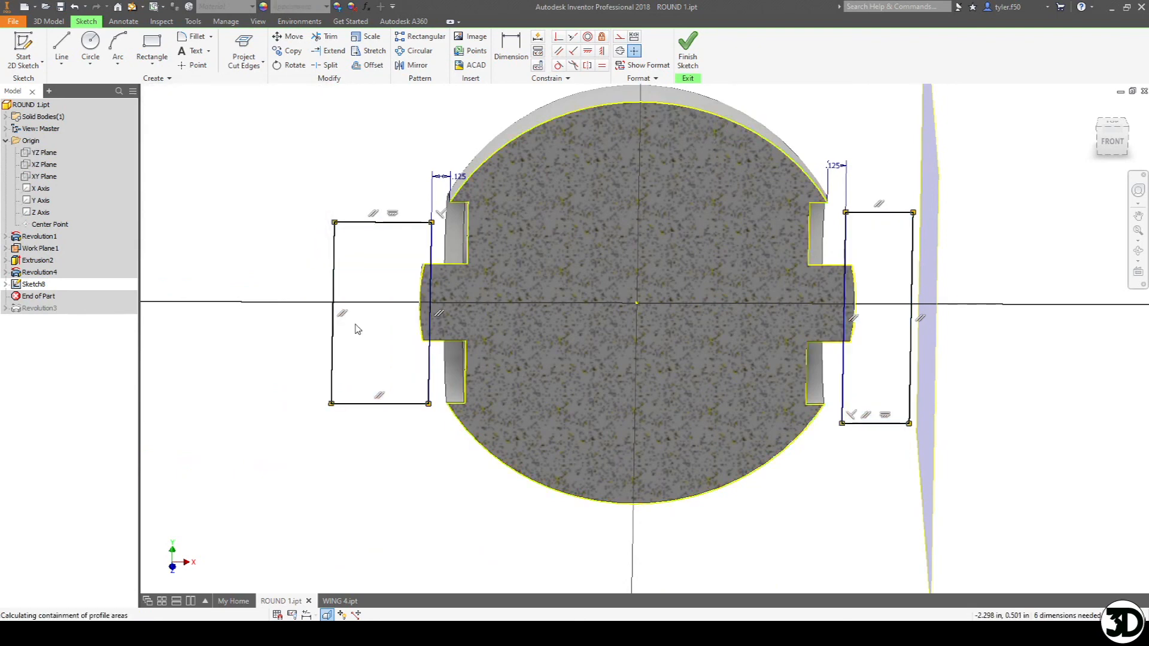
left_click(379, 321)
left_click(873, 294)
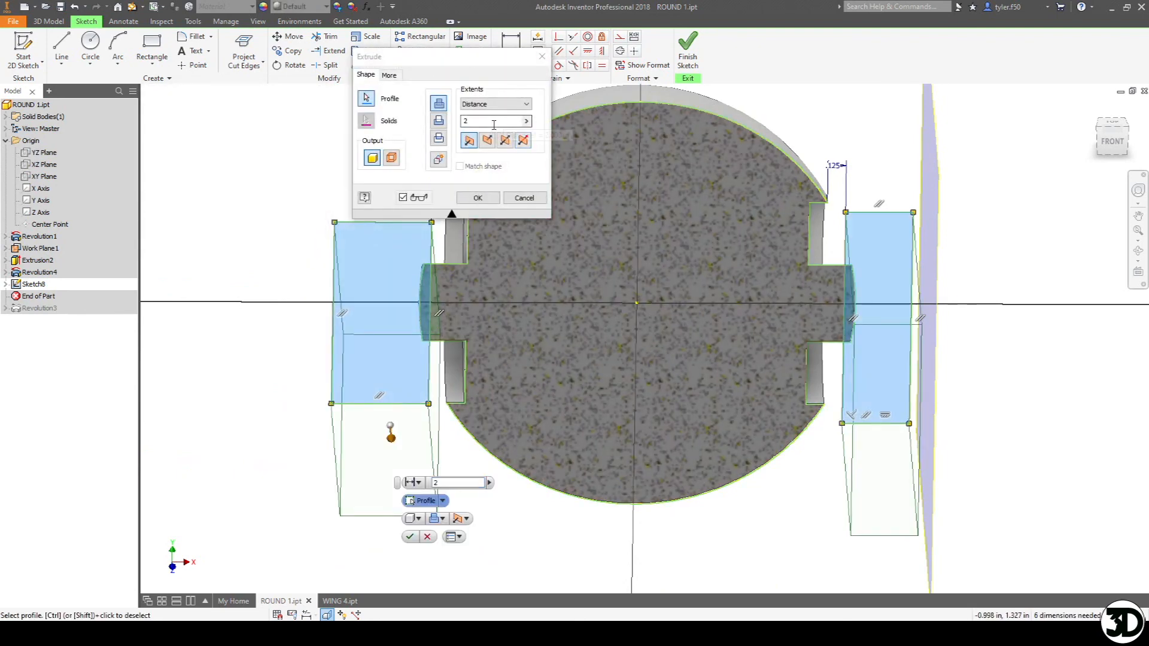
left_click(488, 140)
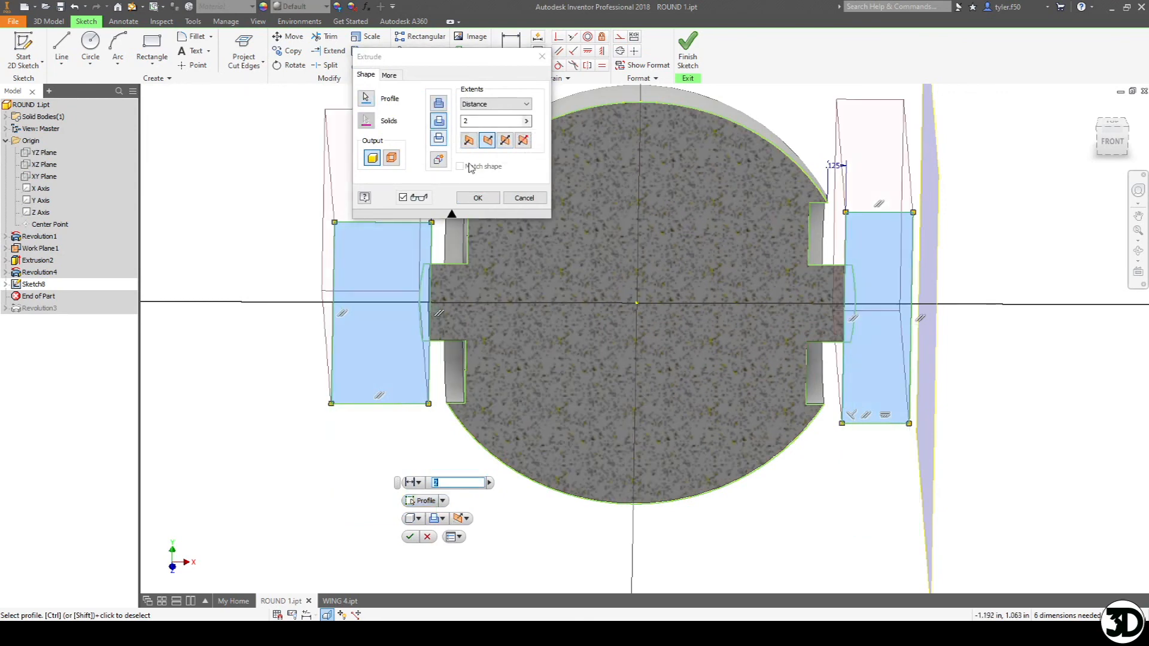
left_click(506, 140)
left_click(477, 197)
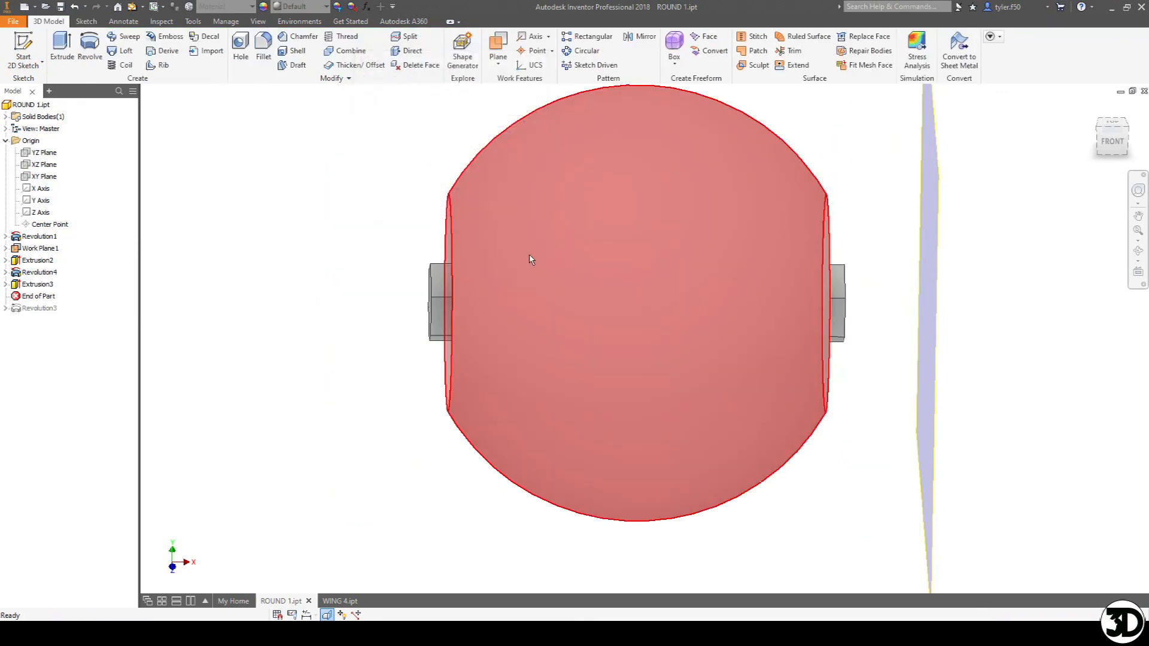
mouse_move(672, 315)
middle_mouse_down("shift")
mouse_move(798, 356)
mouse_move(626, 343)
mouse_move(691, 342)
middle_mouse_up("shift")
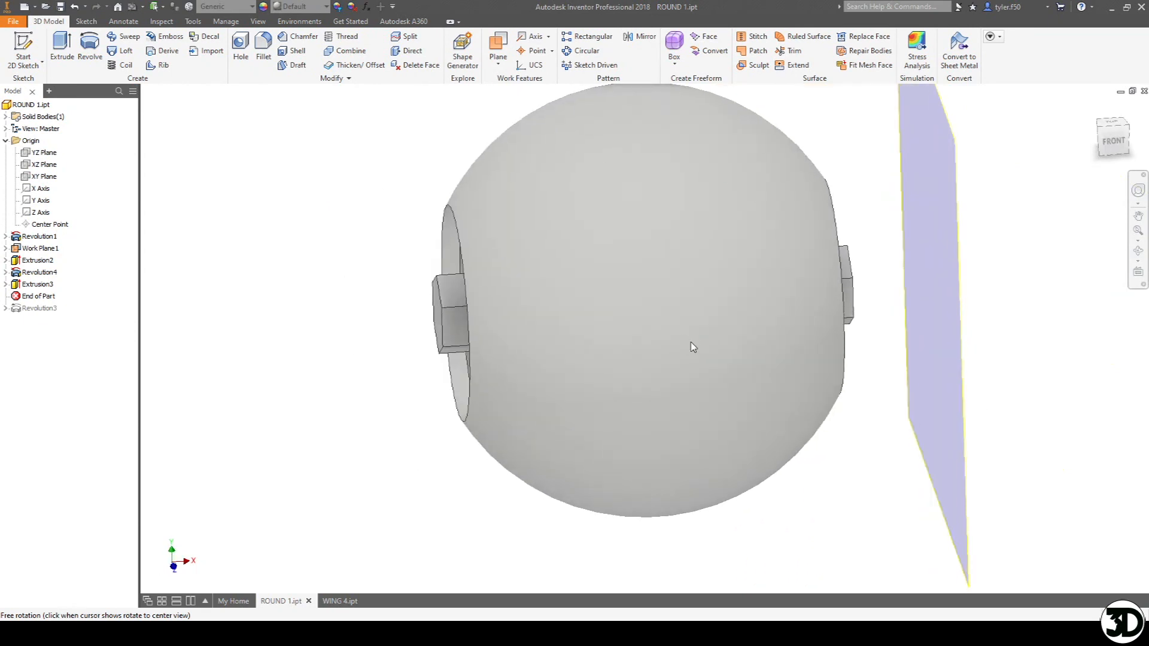
mouse_move(712, 366)
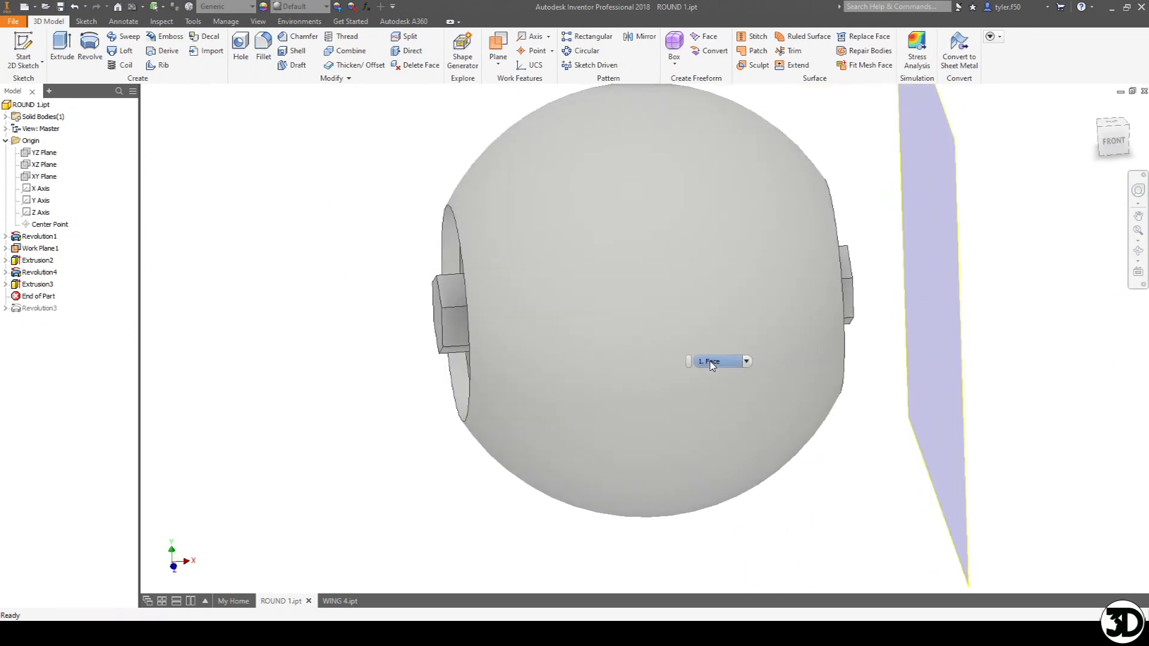